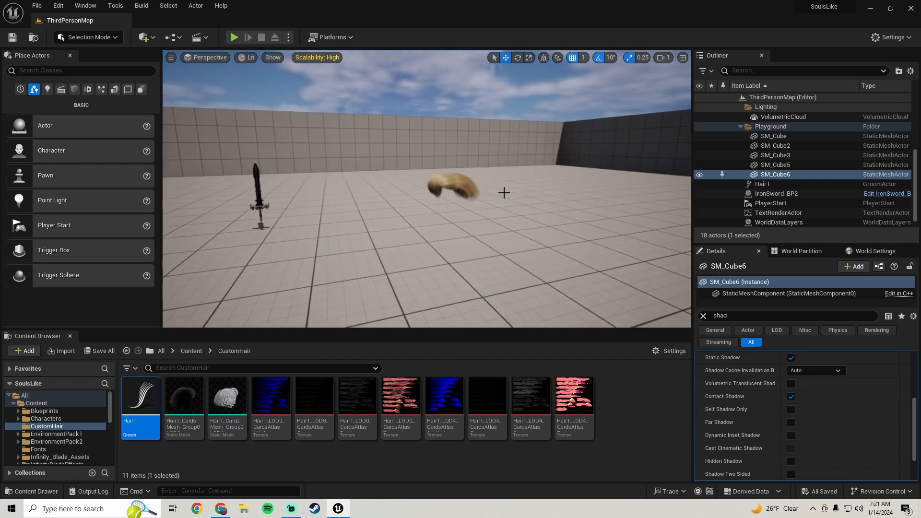
right_click_drag(504, 191, 552, 192)
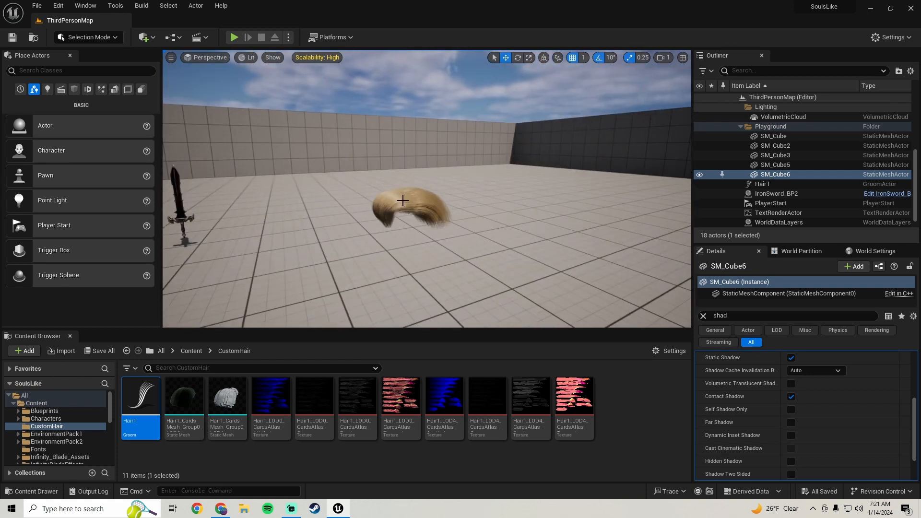
right_click_drag(412, 200, 355, 201)
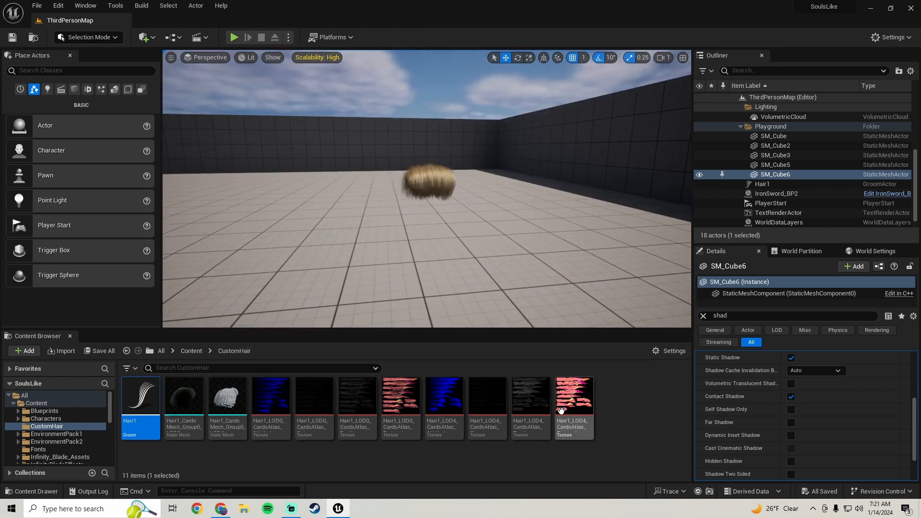
right_click_drag(454, 219, 420, 254)
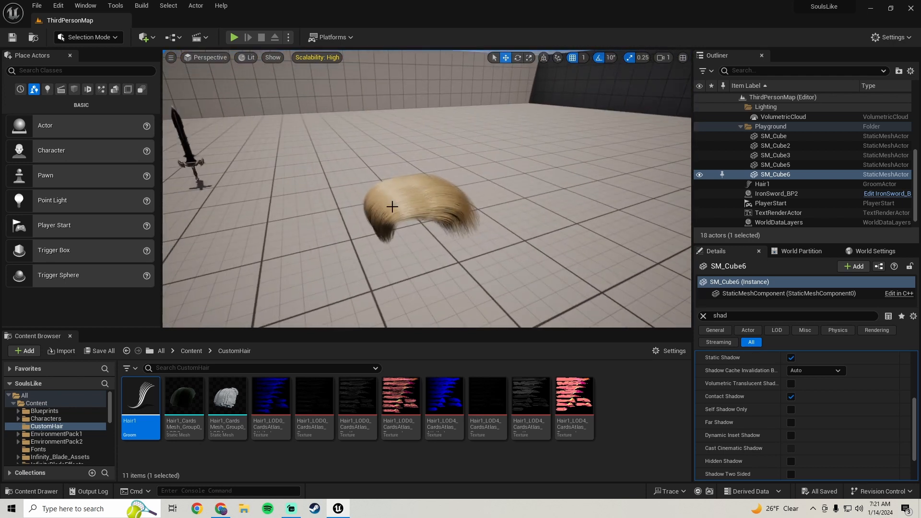
mouse_move(392, 207)
right_mouse_down()
mouse_move(392, 186)
mouse_move(403, 203)
right_mouse_up()
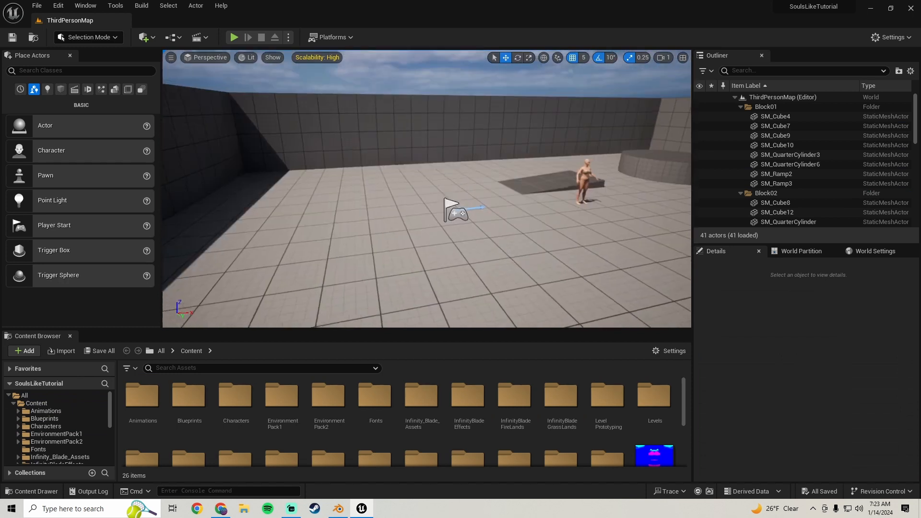
Enable the Alembic Groom Importer plugin for the project and restart the editor to apply it
right_click_drag(494, 232, 494, 232)
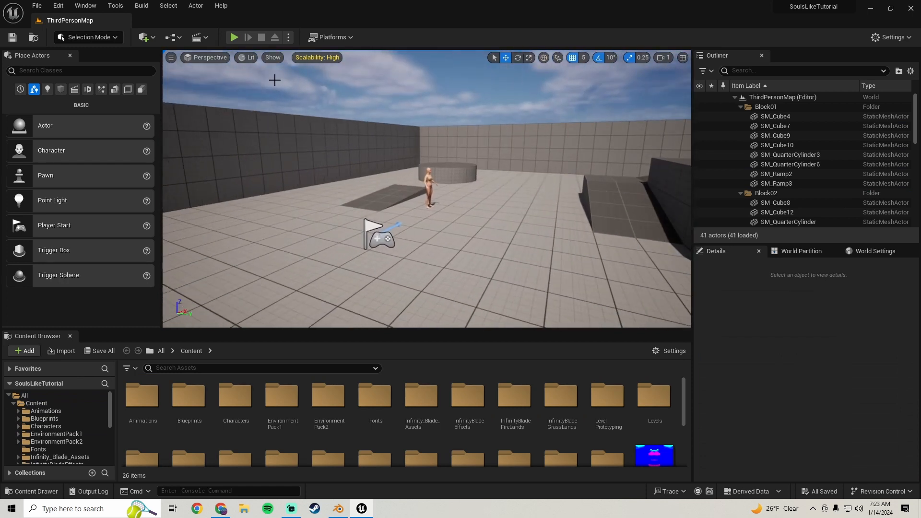
left_click(61, 6)
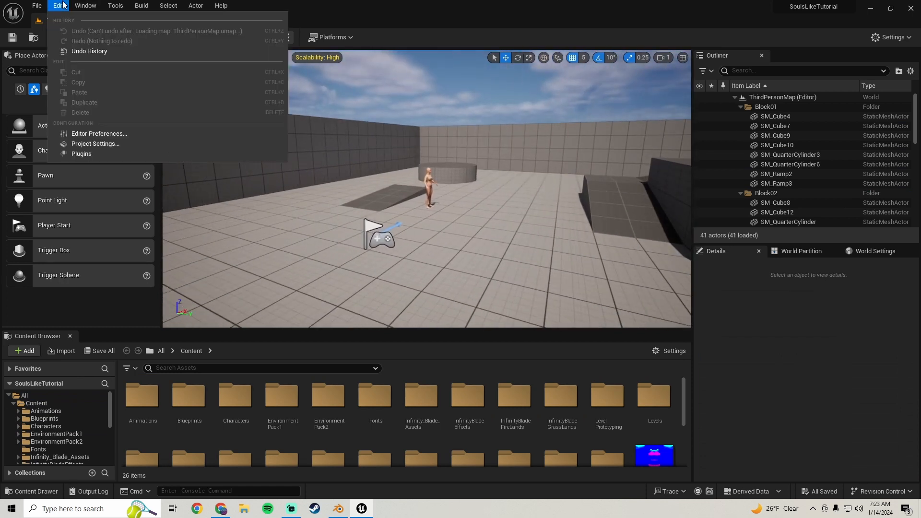
left_click(81, 153)
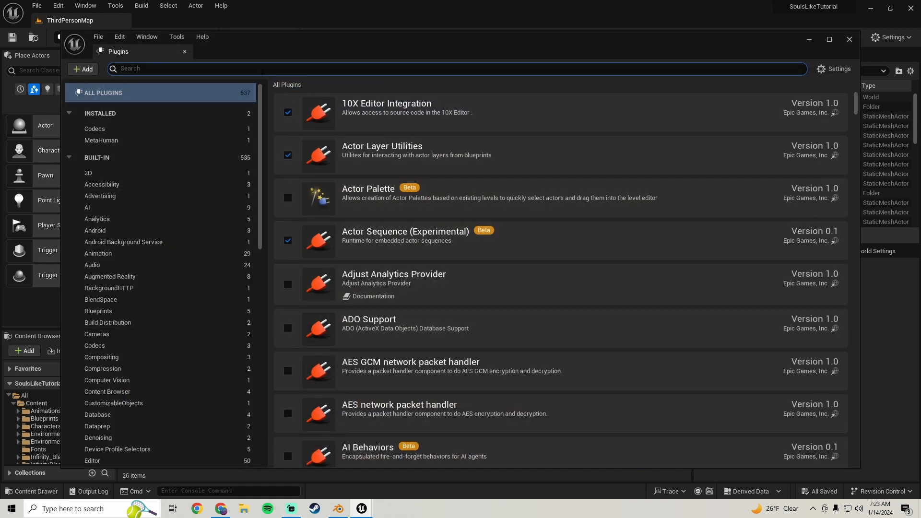
type("groom")
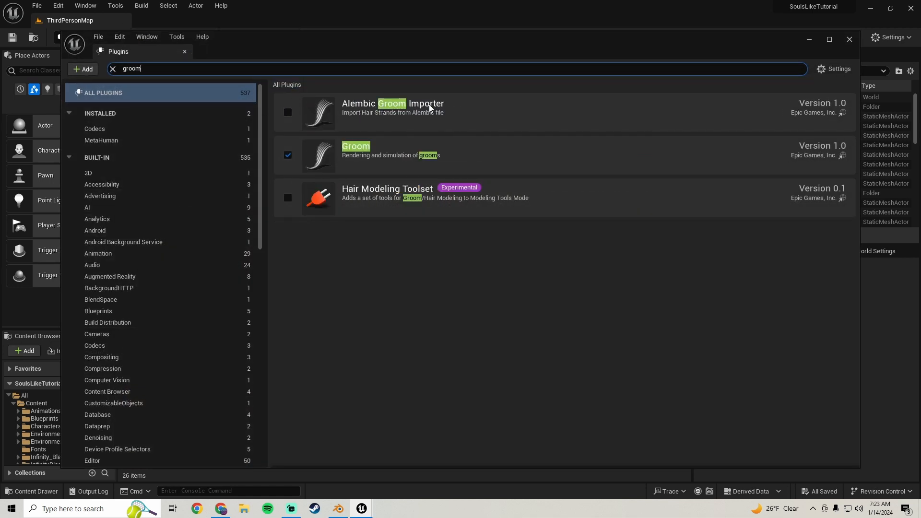
left_click(288, 113)
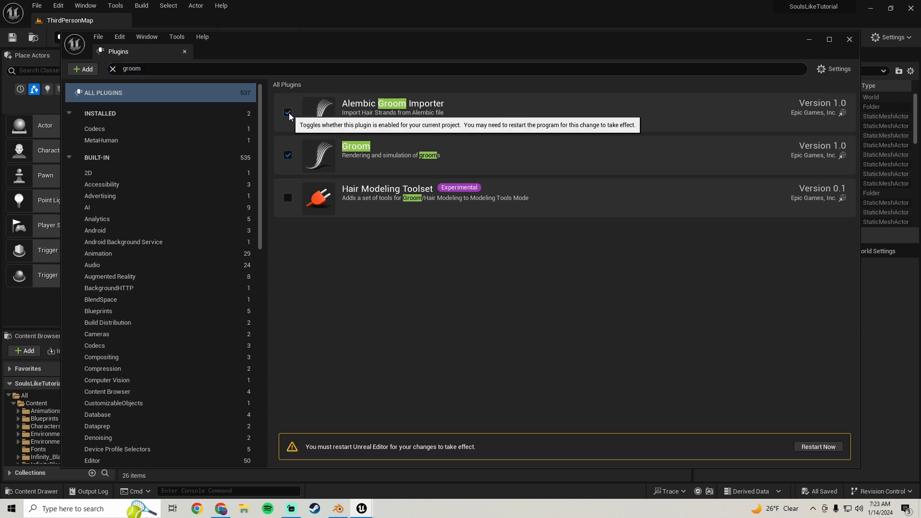
left_click(824, 446)
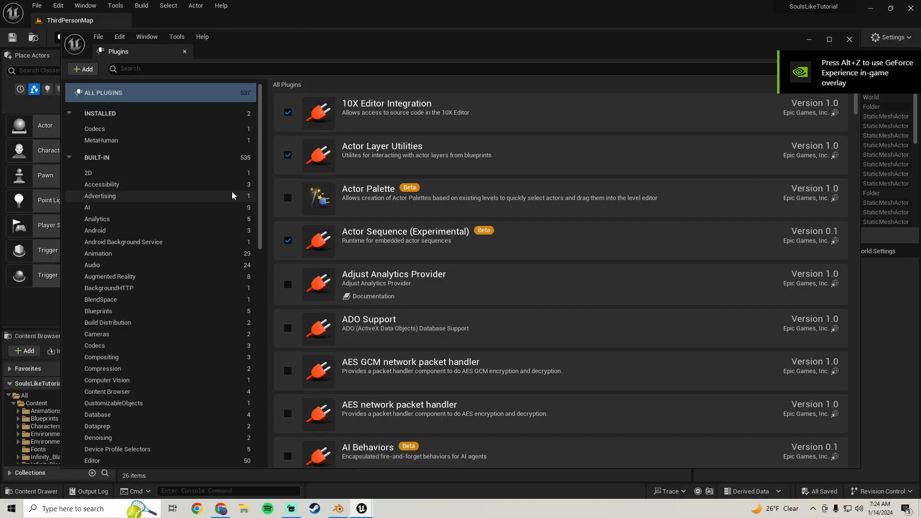
Close the Plugins window that reopened over the restarted level editor
left_click_drag(402, 45, 344, 61)
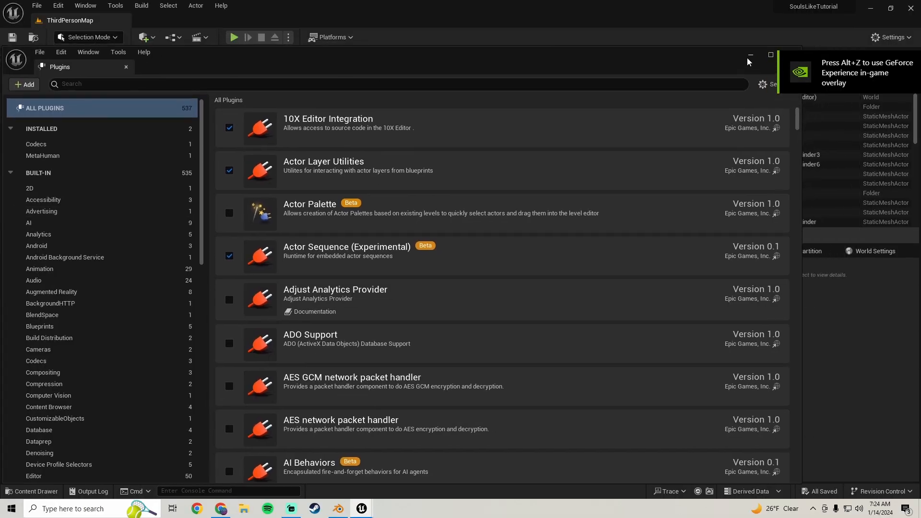
left_click_drag(746, 62, 662, 60)
left_click(707, 57)
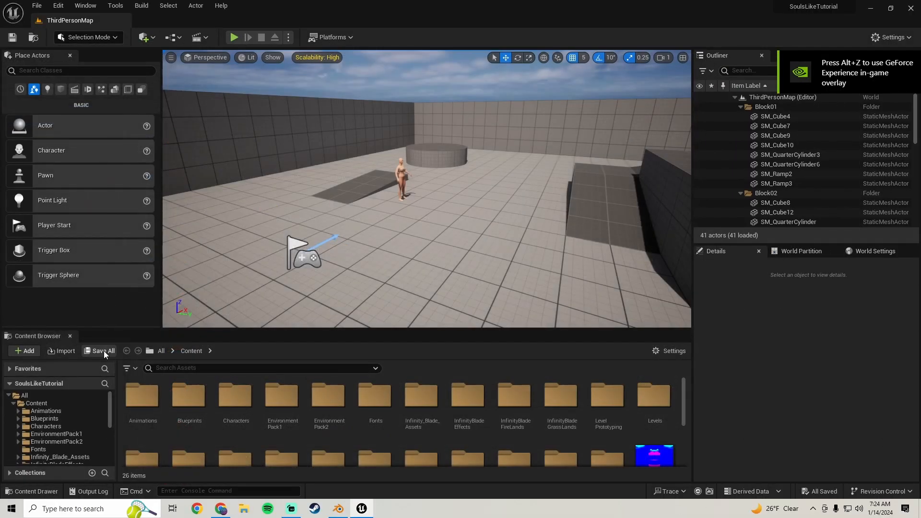
Switch to Blender, dismiss the splash screen and open the recent file Hair1.blend
left_click(338, 508)
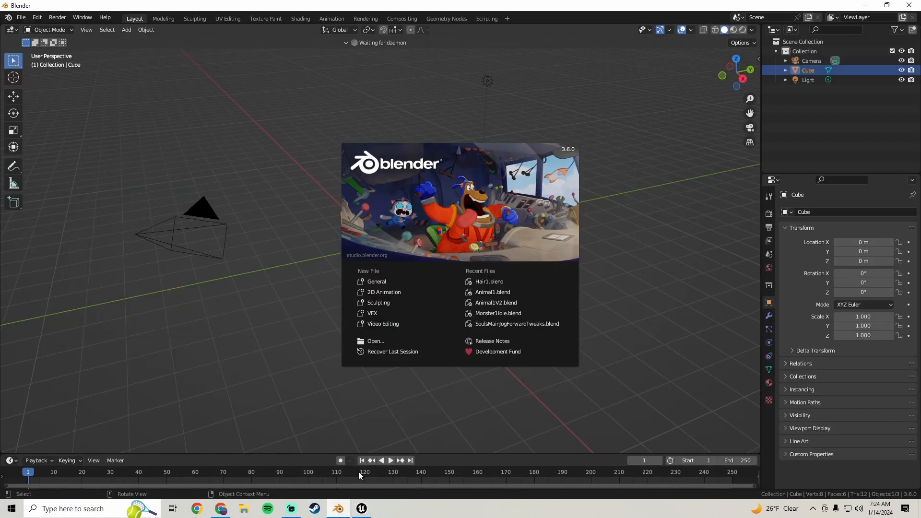
left_click(267, 232)
left_click(22, 17)
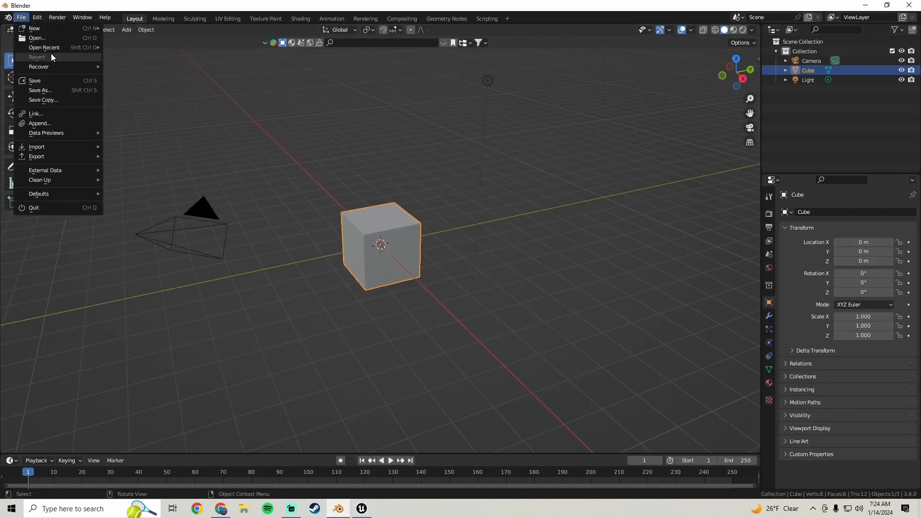
mouse_move(57, 48)
left_click(152, 47)
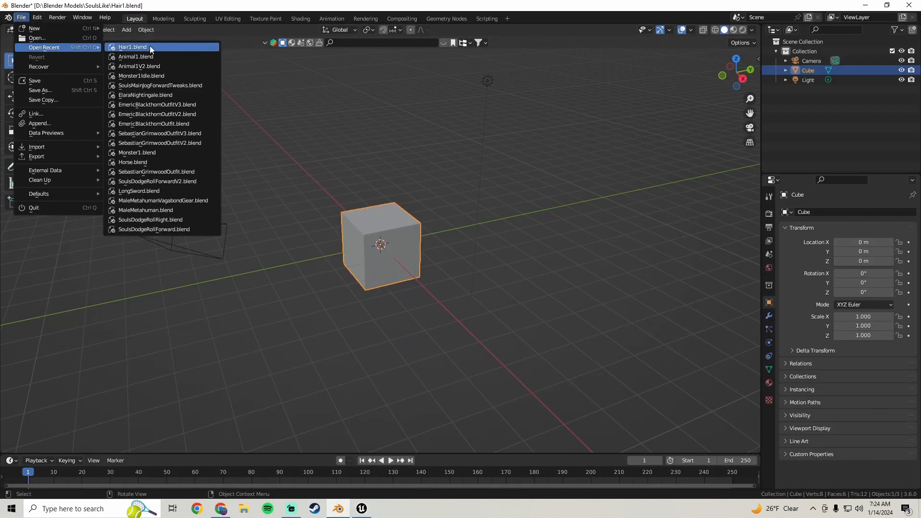
Reveal all hidden objects, and hide the root armature and the face mesh so only the hair is displayed
middle_click_drag(482, 219, 445, 199)
key("alt+h")
middle_click_drag(472, 260, 501, 234)
scroll(502, 234, "up", 3)
left_click(499, 235)
left_click(363, 247)
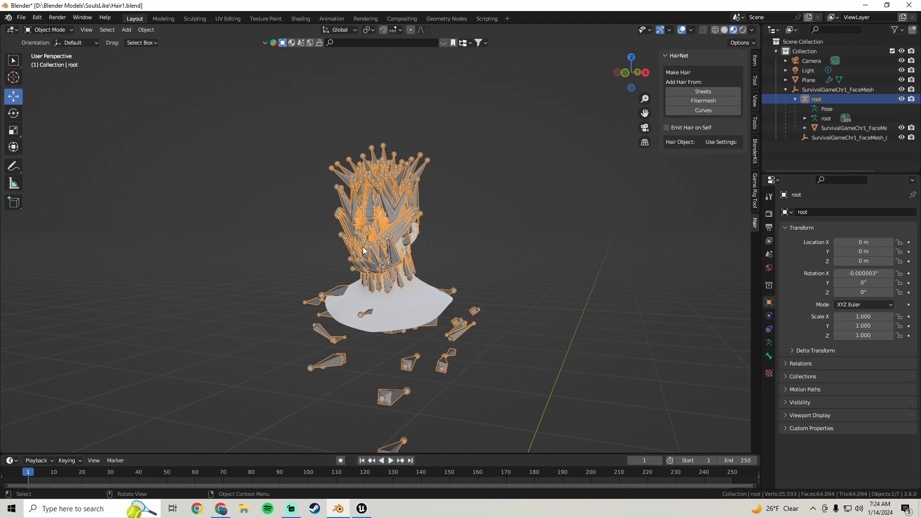
key("h")
left_click(388, 221)
key("h")
middle_click_drag(444, 205, 417, 226)
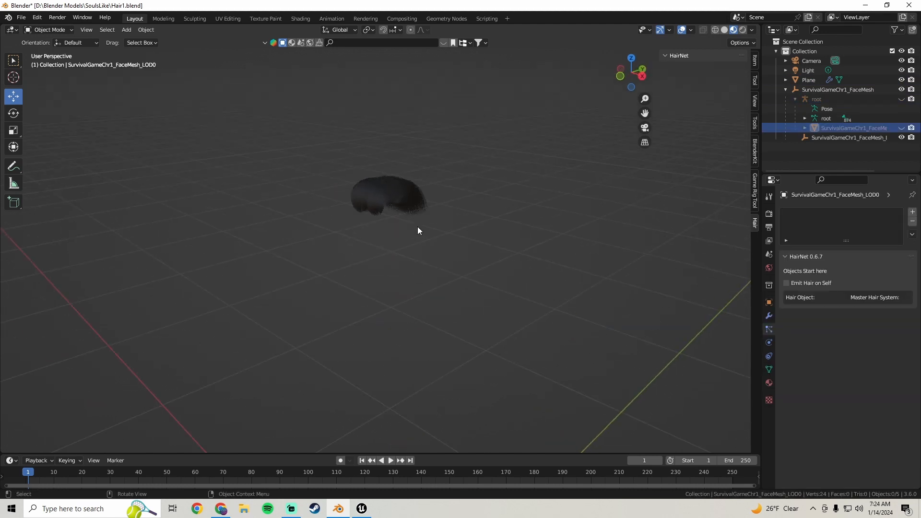
Examine the particle hair from several sides with the head mesh hidden
left_click_drag(418, 227, 351, 141)
scroll(363, 195, "down", 4)
scroll(365, 222, "up", 4)
middle_click_drag(367, 222, 401, 227)
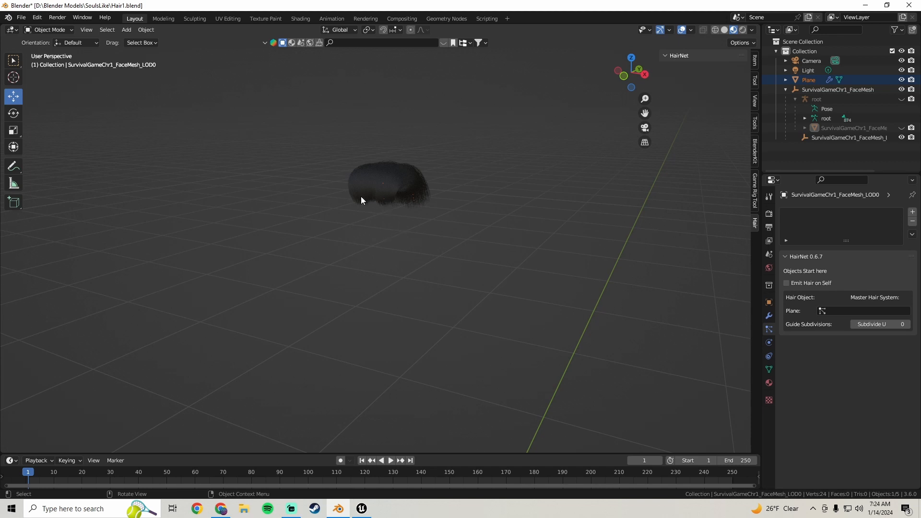
mouse_move(361, 197)
middle_mouse_down()
mouse_move(352, 214)
mouse_move(304, 205)
mouse_move(345, 200)
middle_mouse_up()
scroll(352, 201, "up", 2)
middle_click_drag(353, 201, 397, 206)
middle_click_drag(410, 155, 420, 194)
Select the hair object Plane and convert it to a curve
left_click(371, 159)
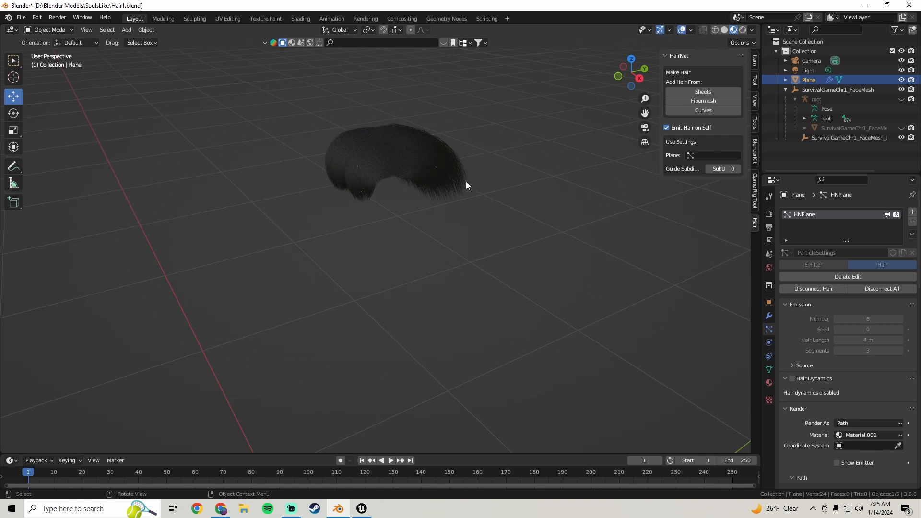
mouse_move(465, 181)
middle_mouse_down()
mouse_move(433, 168)
mouse_move(472, 169)
mouse_move(460, 173)
middle_mouse_up()
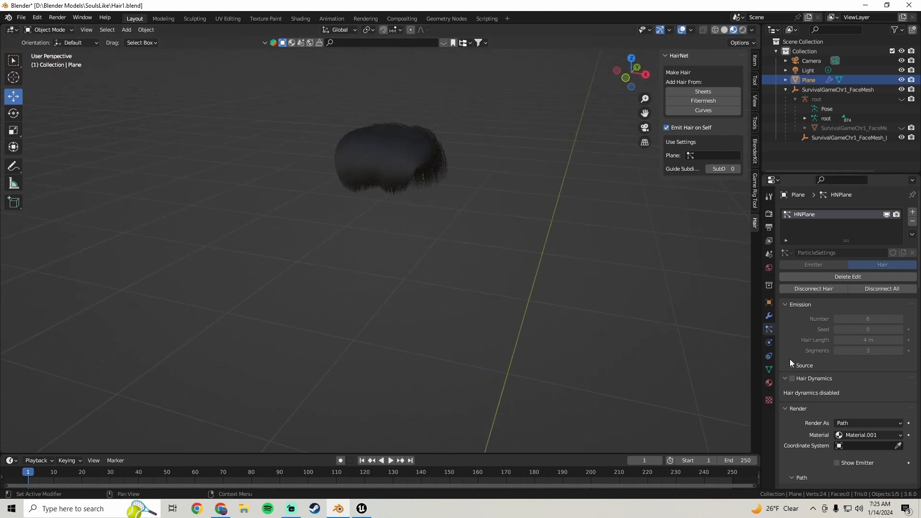
middle_click_drag(526, 181, 482, 219)
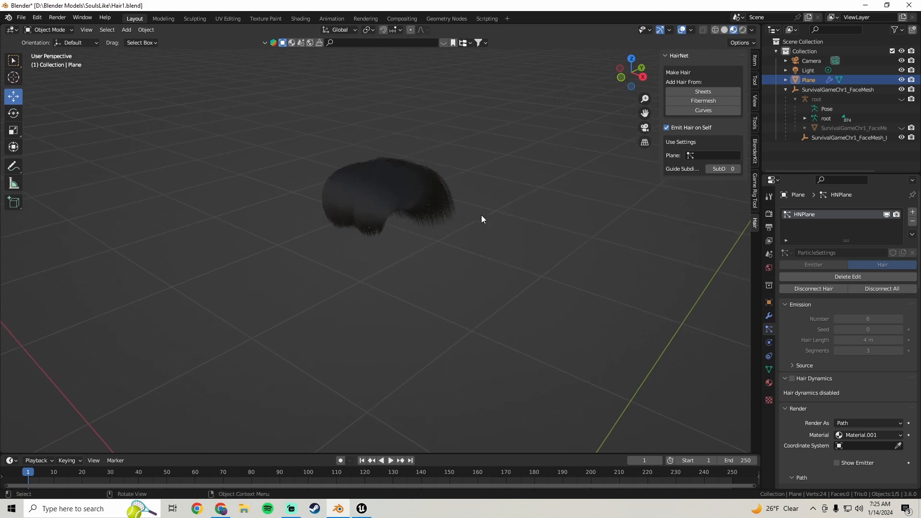
left_click(148, 30)
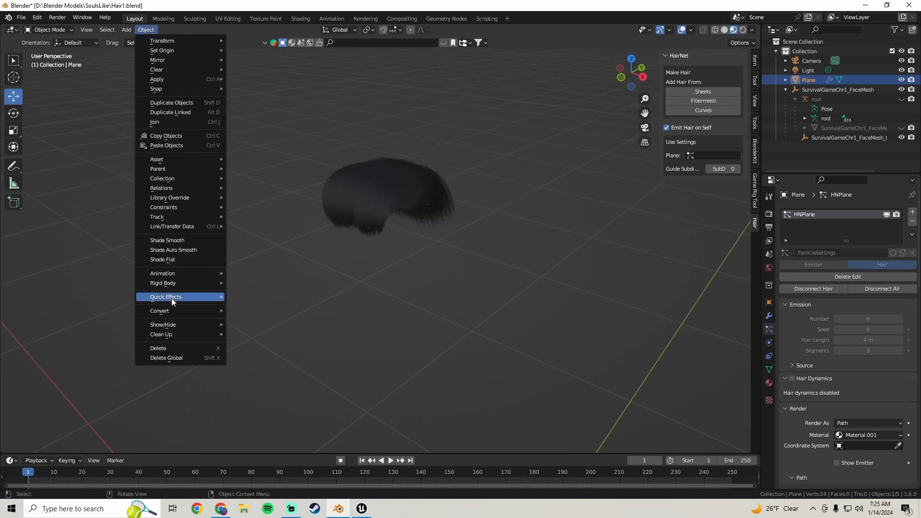
mouse_move(183, 310)
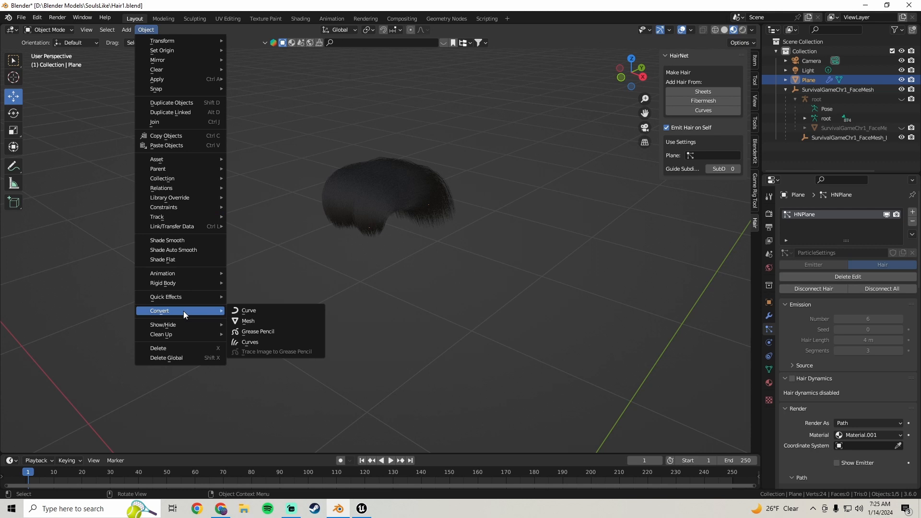
left_click(274, 312)
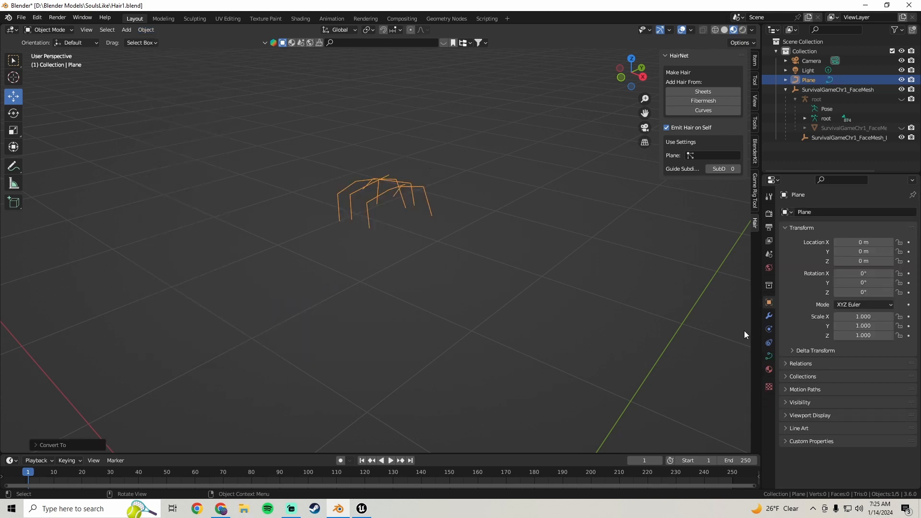
Set the converted hair curve's geometry extrude to 0.03 m and inspect the resulting strips from several angles
left_click(769, 356)
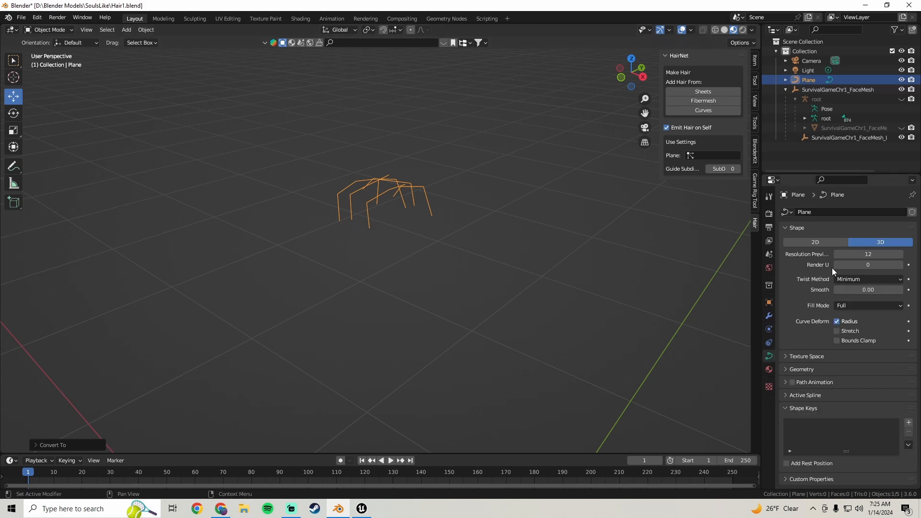
left_click(790, 369)
scroll(798, 336, "down", 2)
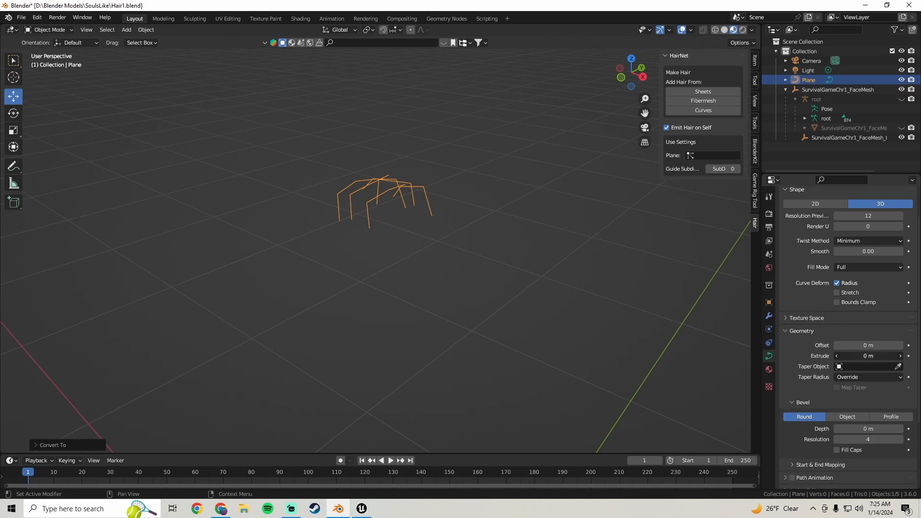
left_click_drag(868, 356, 877, 356)
middle_click_drag(502, 263, 484, 252)
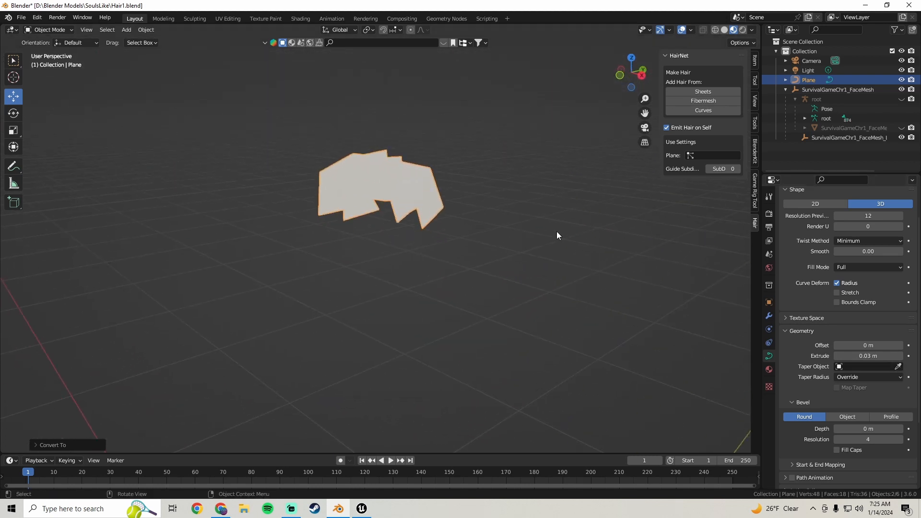
middle_click_drag(556, 233, 469, 232)
left_click_drag(448, 284, 325, 138)
left_click_drag(481, 286, 338, 142)
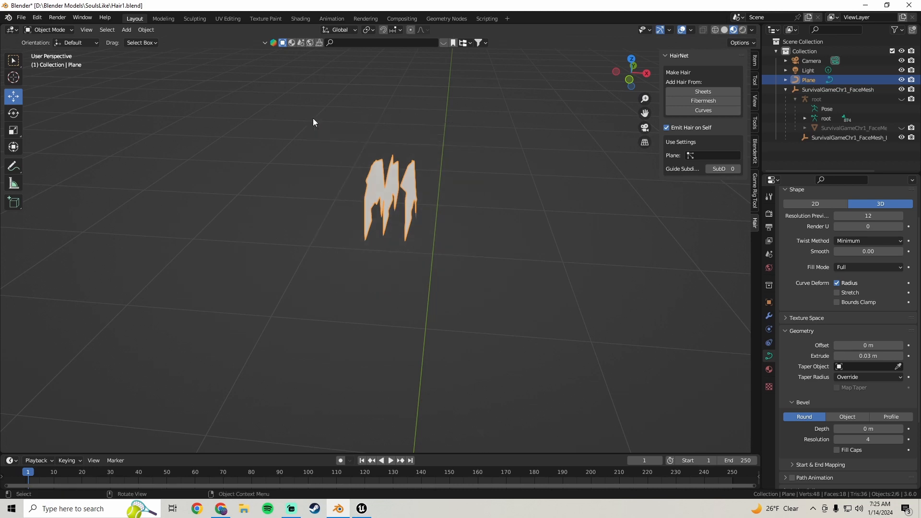
left_click_drag(455, 277, 336, 154)
left_click_drag(480, 258, 332, 158)
middle_click_drag(375, 197, 309, 157)
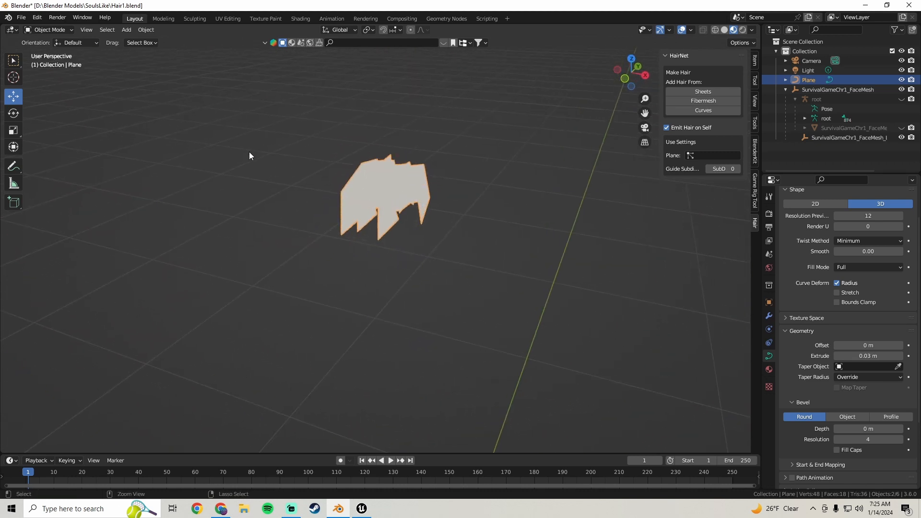
Undo the curve extrusion and reopen the recent file Hair1.blend without saving changes
key("ctrl+z")
left_click(21, 18)
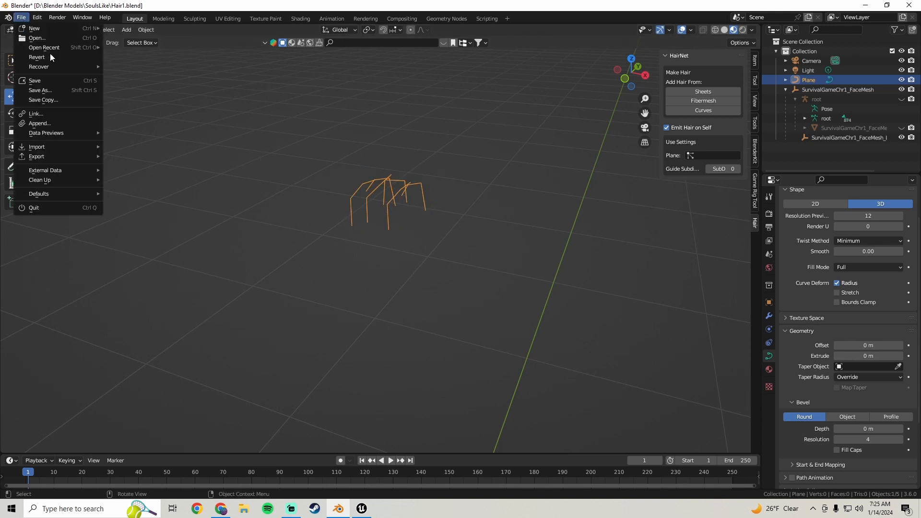
mouse_move(57, 48)
left_click(163, 47)
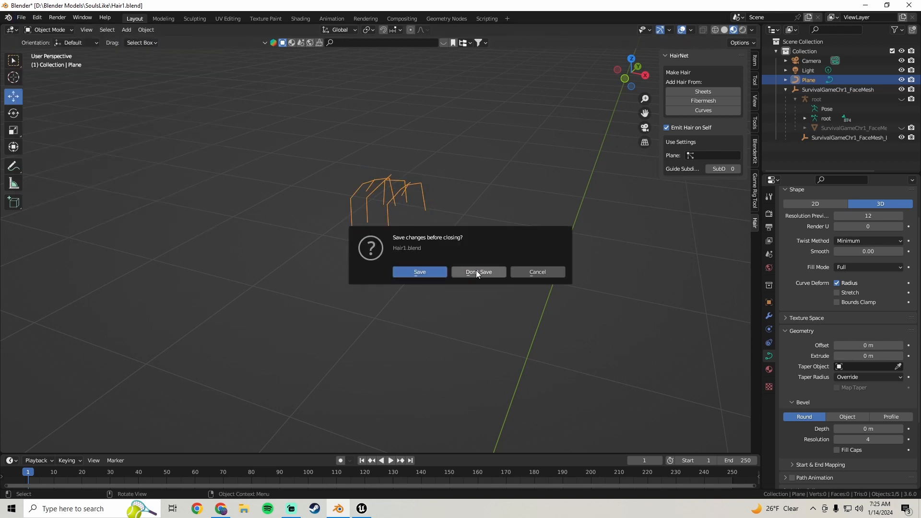
left_click(475, 269)
middle_click_drag(457, 236, 446, 254)
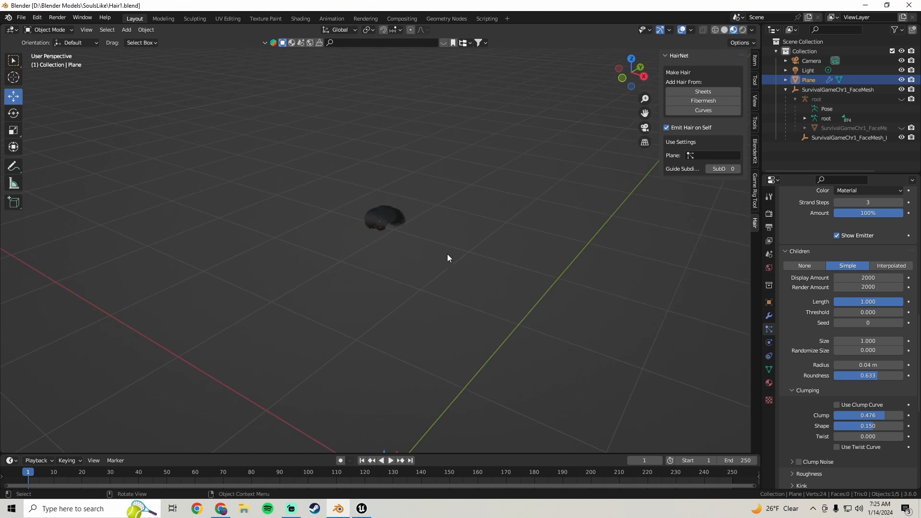
scroll(447, 254, "up", 4)
right_click(460, 229)
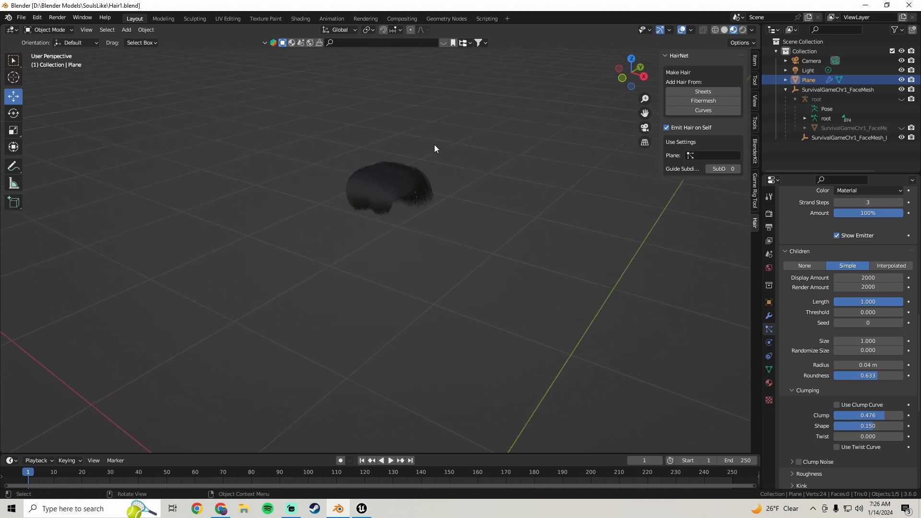
left_click_drag(477, 239, 420, 205)
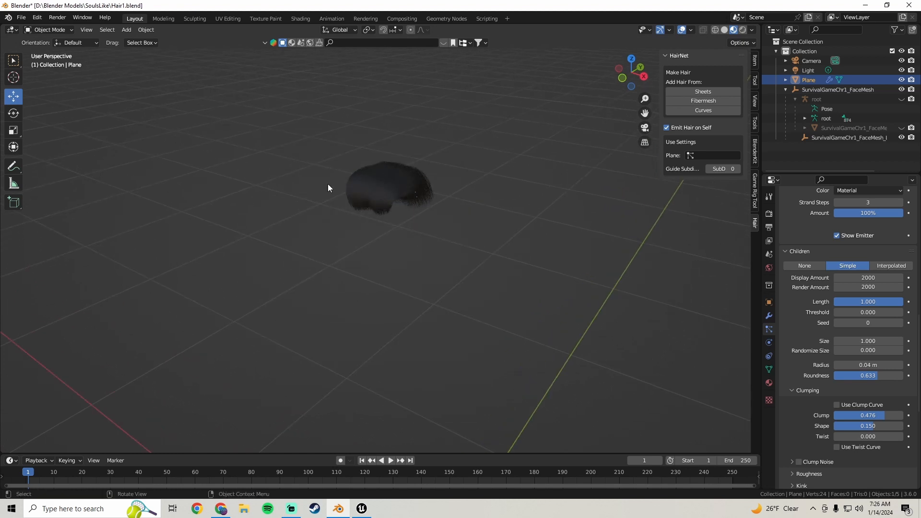
middle_click_drag(328, 188, 395, 230)
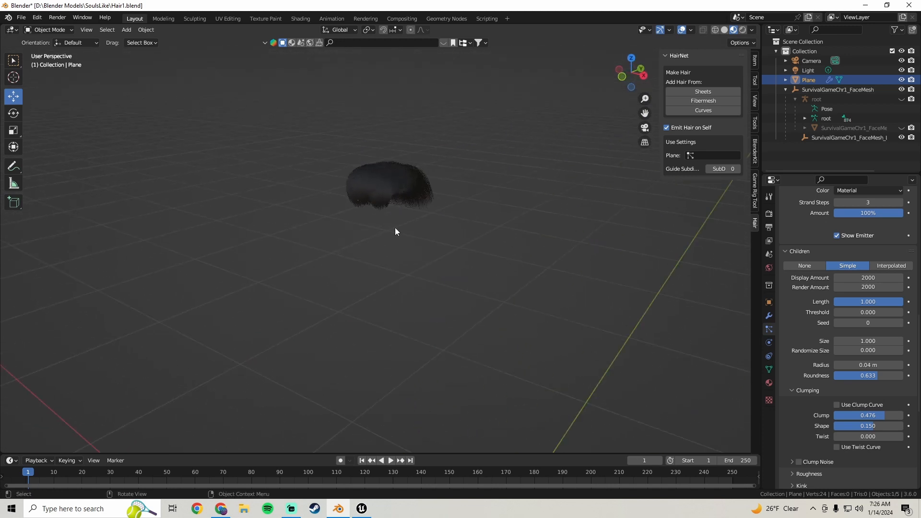
left_click(482, 234)
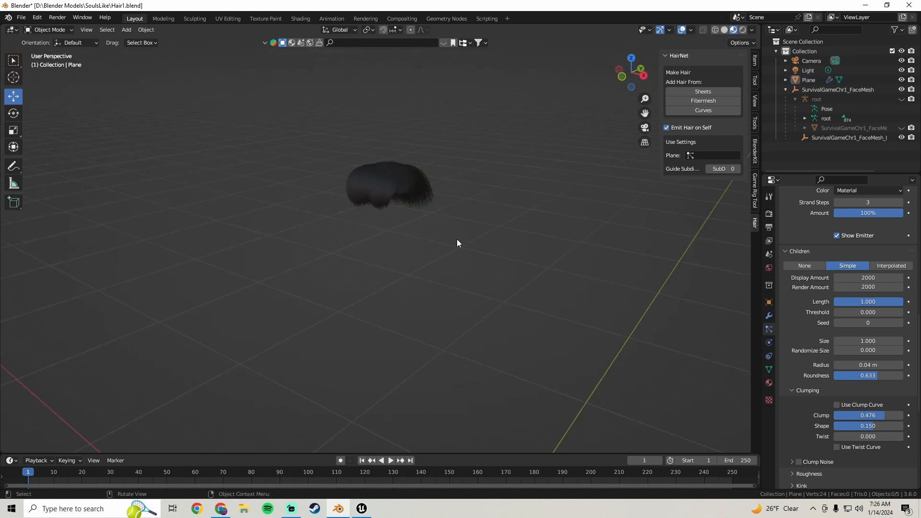
left_click(396, 191)
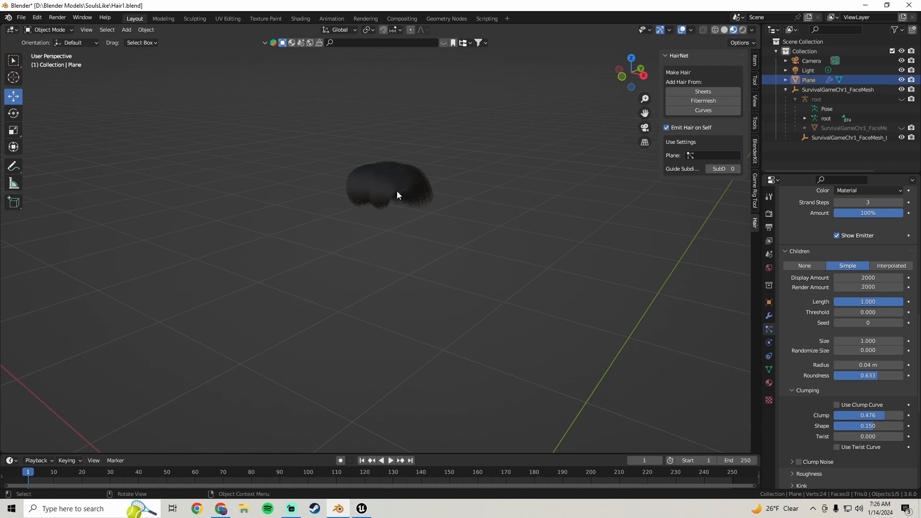
left_click(21, 18)
mouse_move(59, 159)
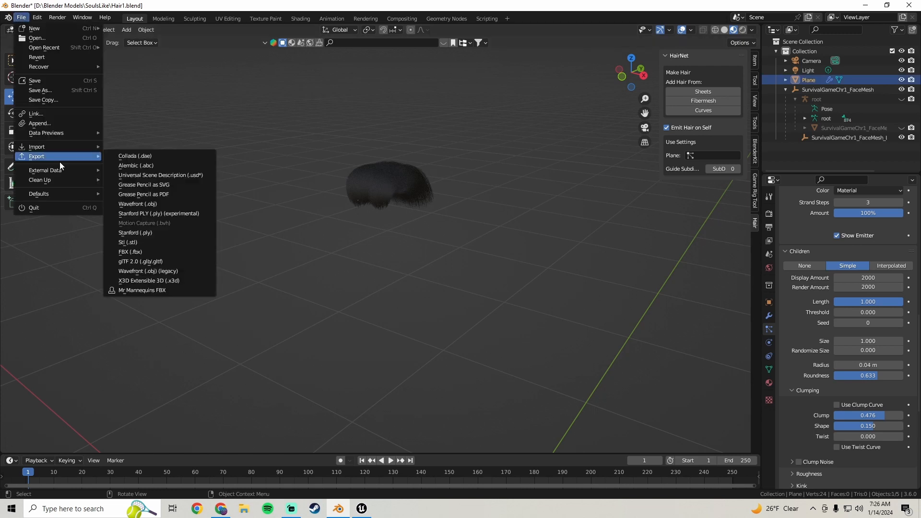
left_click(148, 168)
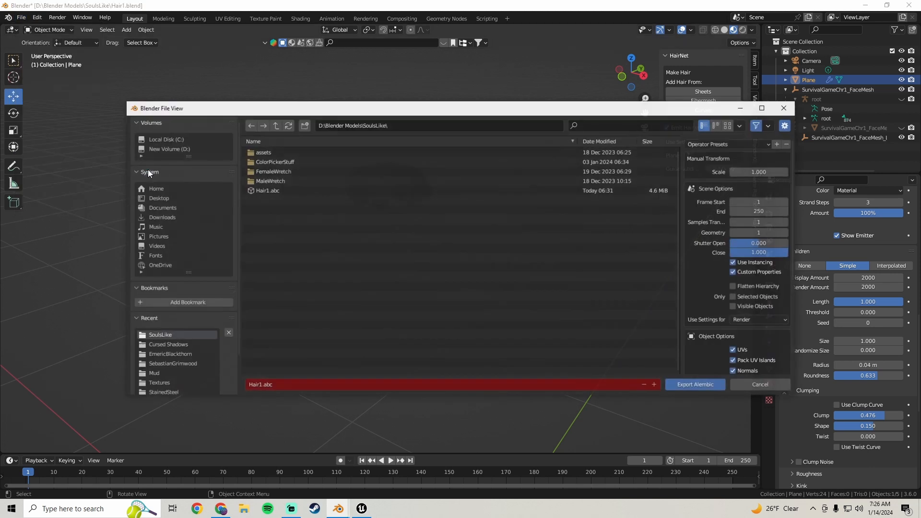
left_click_drag(556, 112, 490, 103)
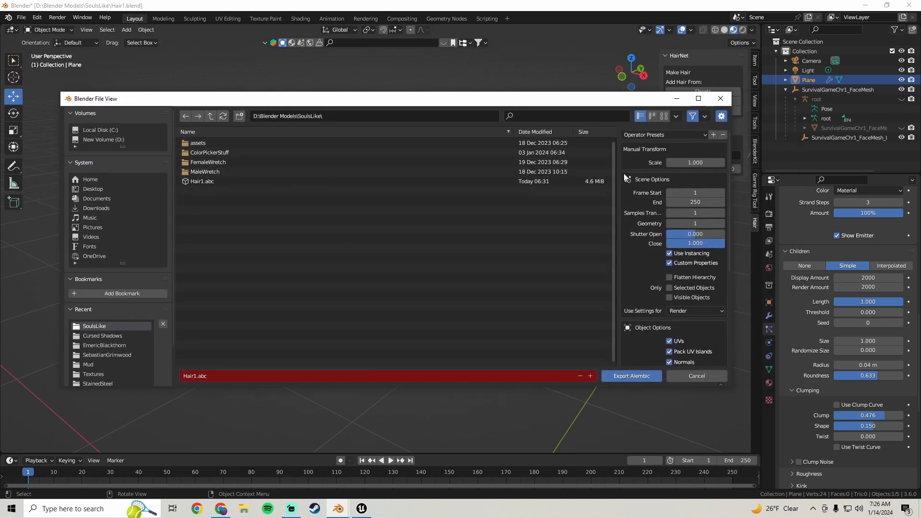
left_click(692, 203)
type("1")
key("Return")
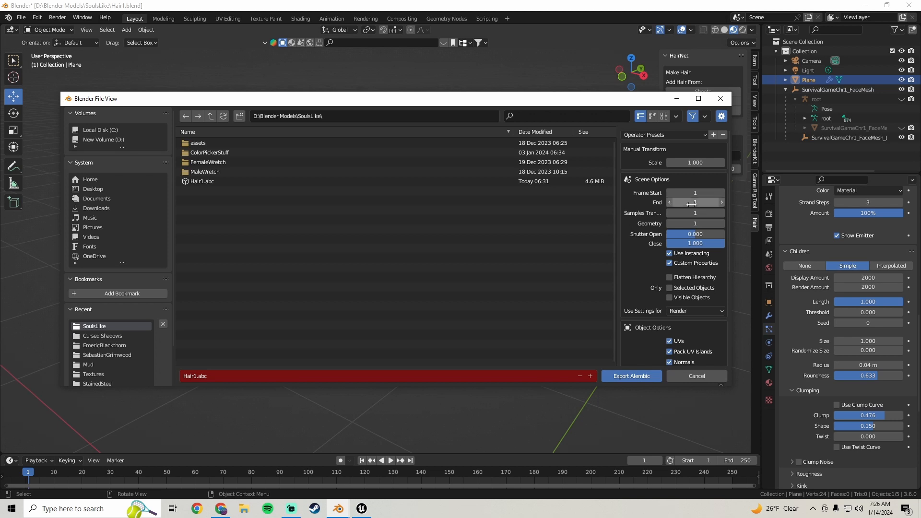
left_click(694, 162)
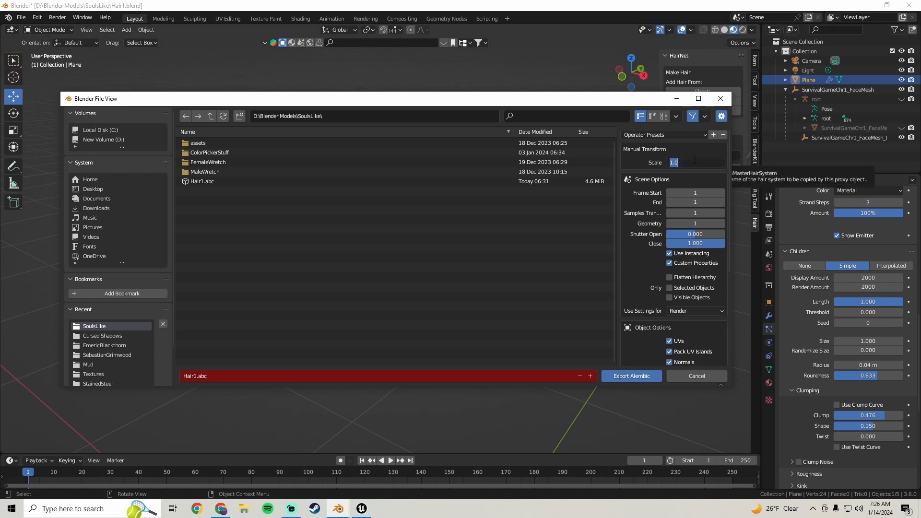
type("100")
key("Return")
left_click(671, 255)
scroll(670, 256, "down", 5)
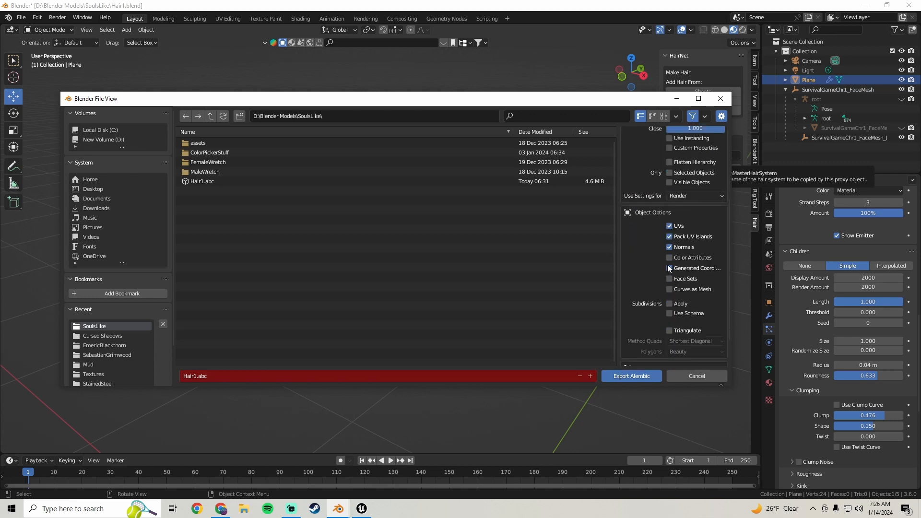
left_click_drag(669, 247, 669, 222)
scroll(635, 252, "up", 3)
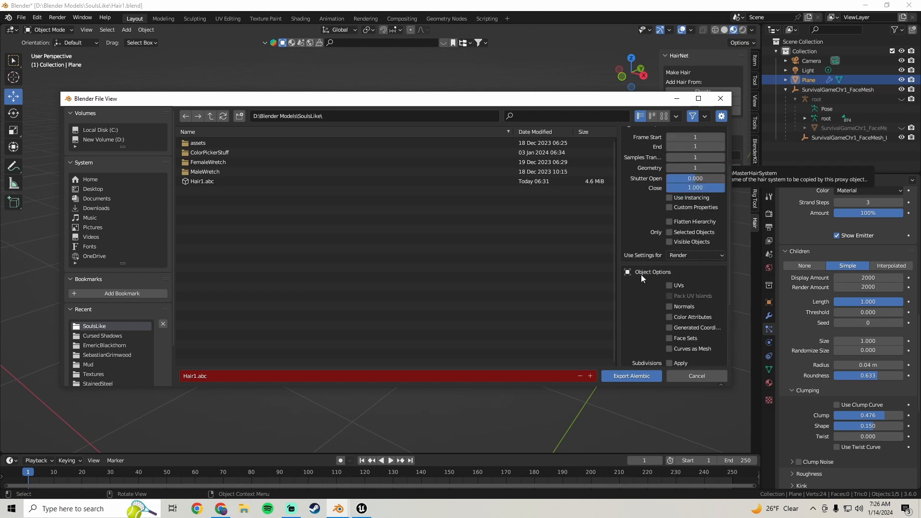
left_click(702, 258)
left_click(702, 258)
left_click(702, 258)
left_click(702, 258)
left_click(701, 258)
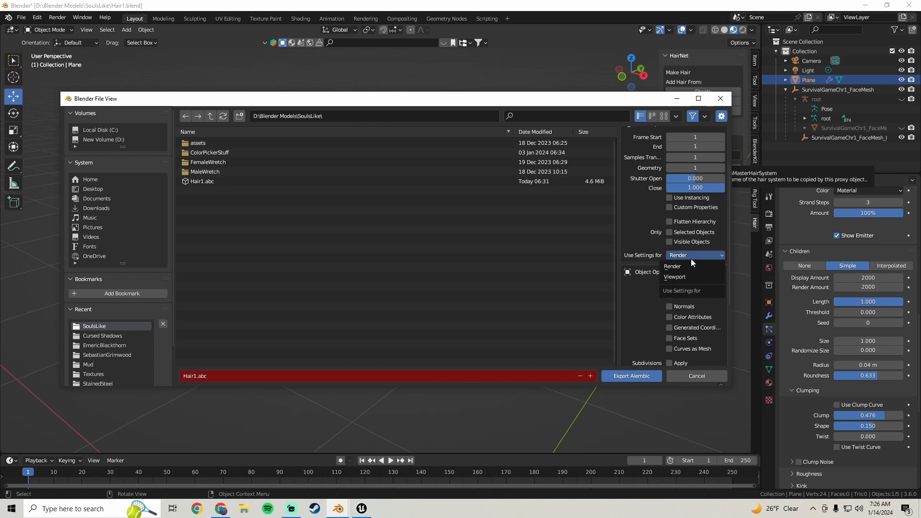
left_click(674, 268)
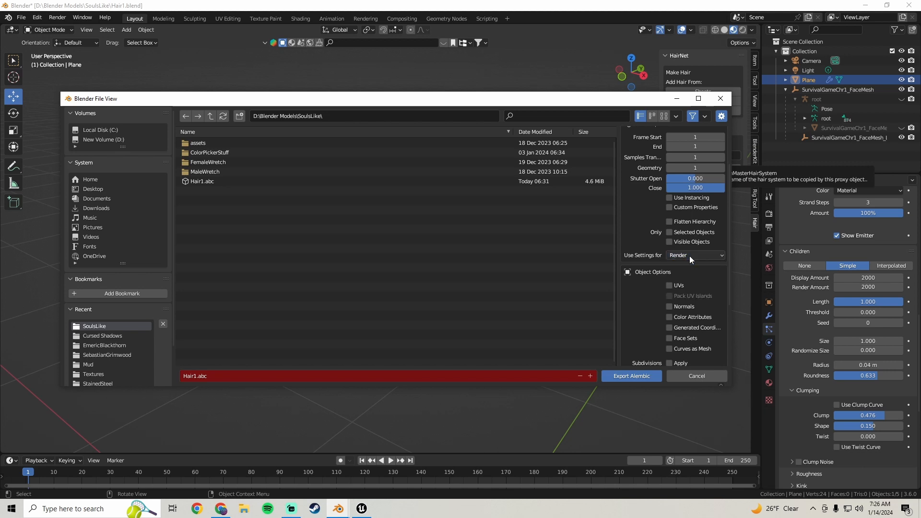
left_click(697, 375)
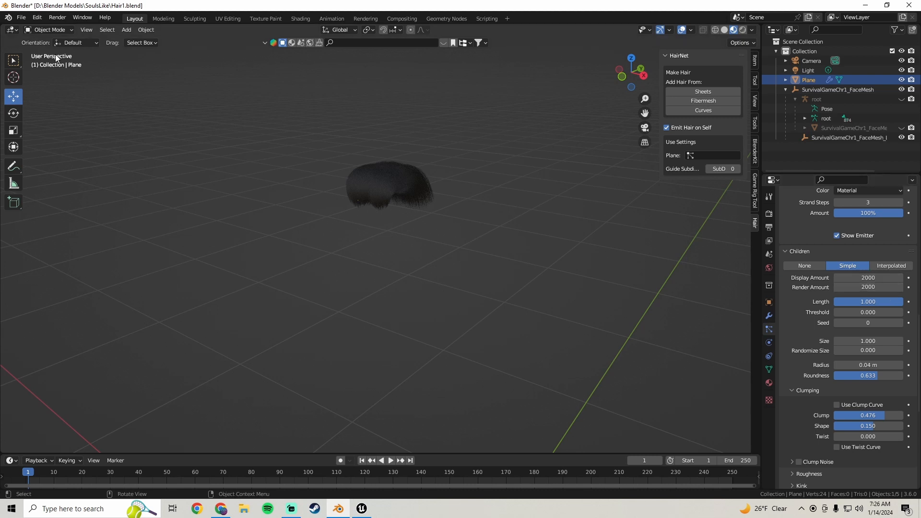
Start an Alembic export of the hair scene with the scale set to 100 and the end frame set to 1
left_click(21, 18)
mouse_move(56, 157)
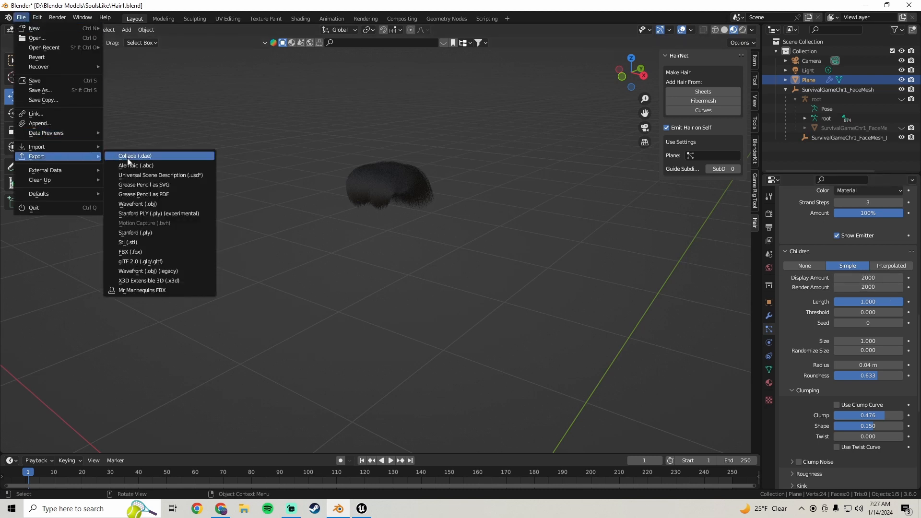
left_click(147, 165)
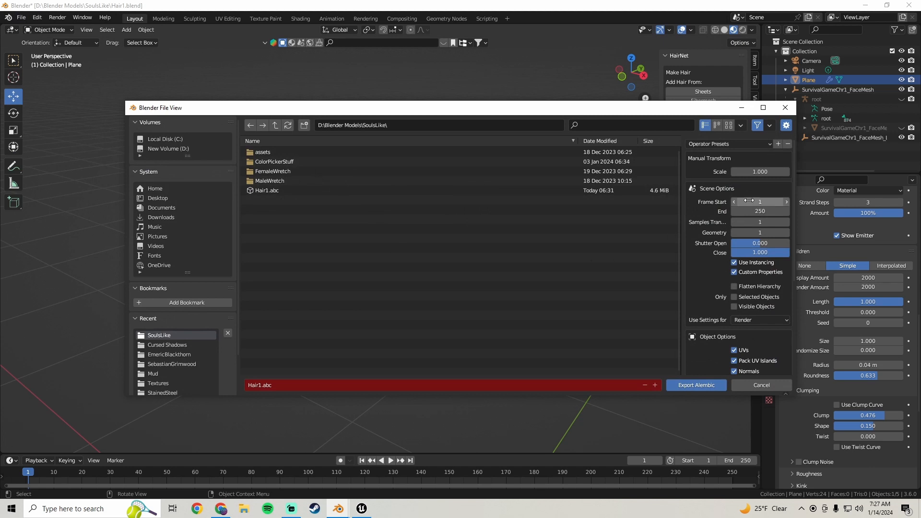
left_click(760, 171)
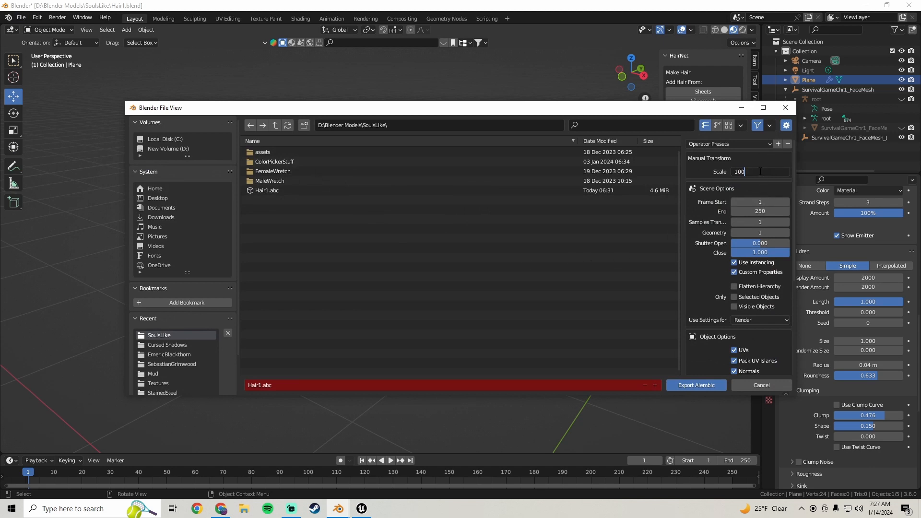
key("Return")
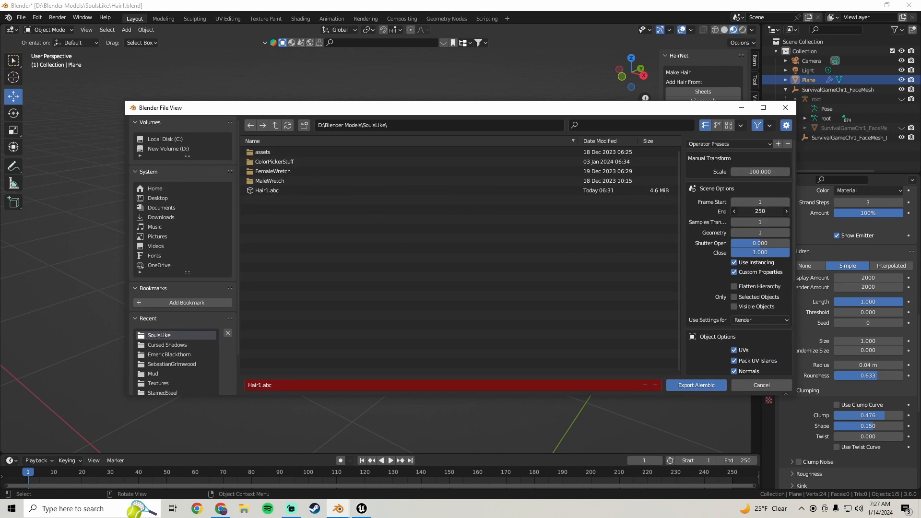
type("1")
key("Return")
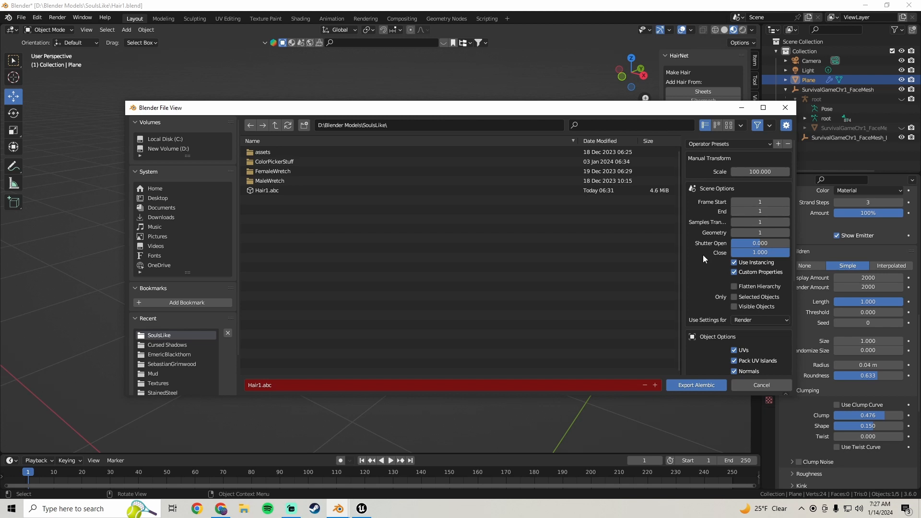
Disable Use Instancing, Custom Properties, UVs, Normals and Generated Coordinates, and export the Alembic over the existing Hair1.abc
scroll(703, 255, "down", 2)
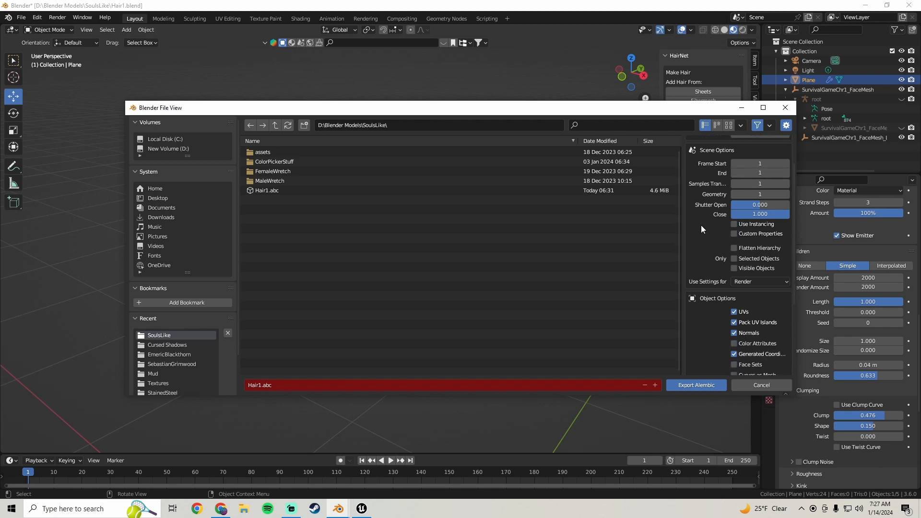
scroll(712, 225, "down", 6)
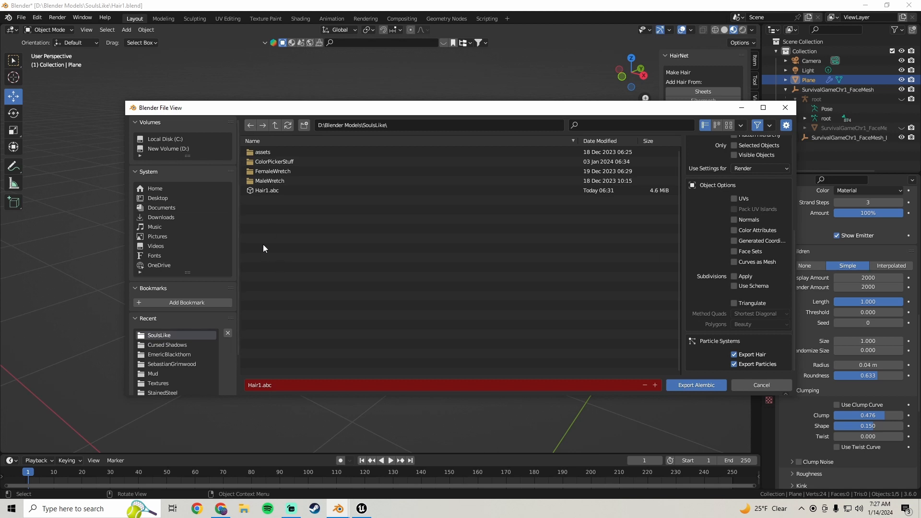
left_click(271, 188)
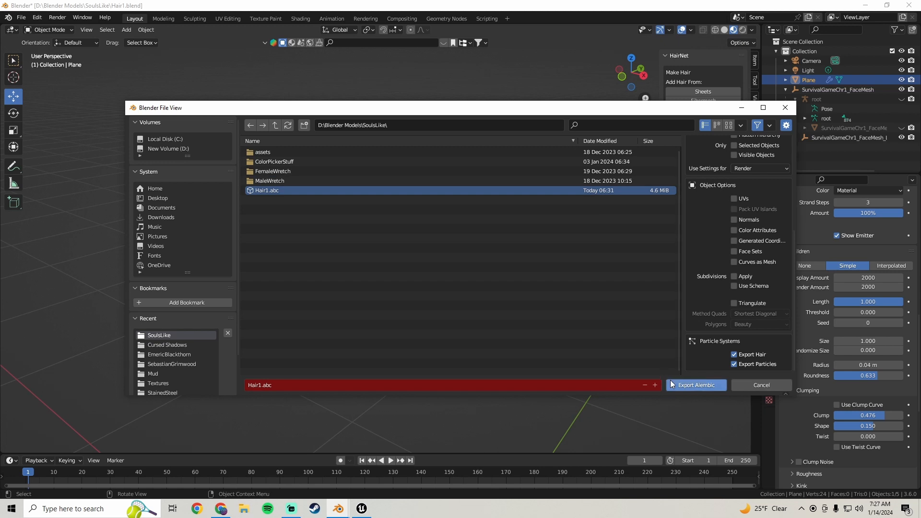
left_click(693, 382)
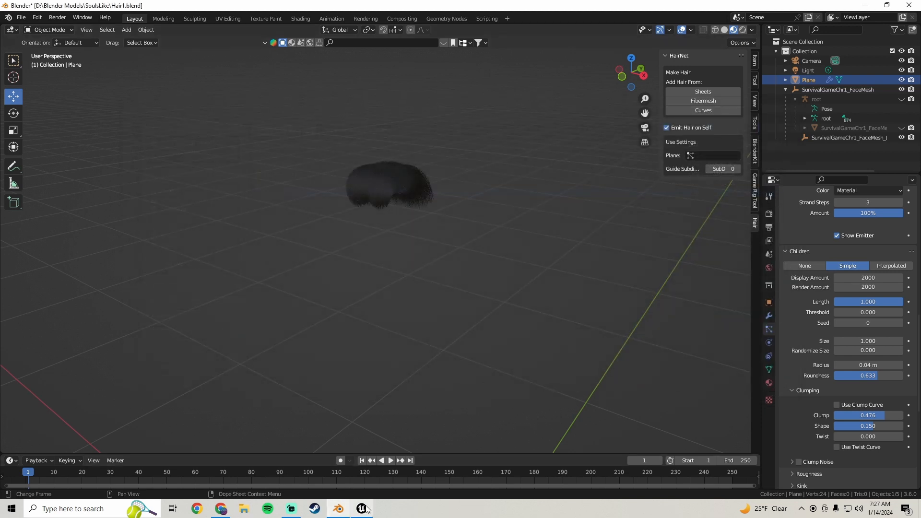
Switch to Unreal Engine, create a folder named CustomHair in Content, and open it
left_click(362, 508)
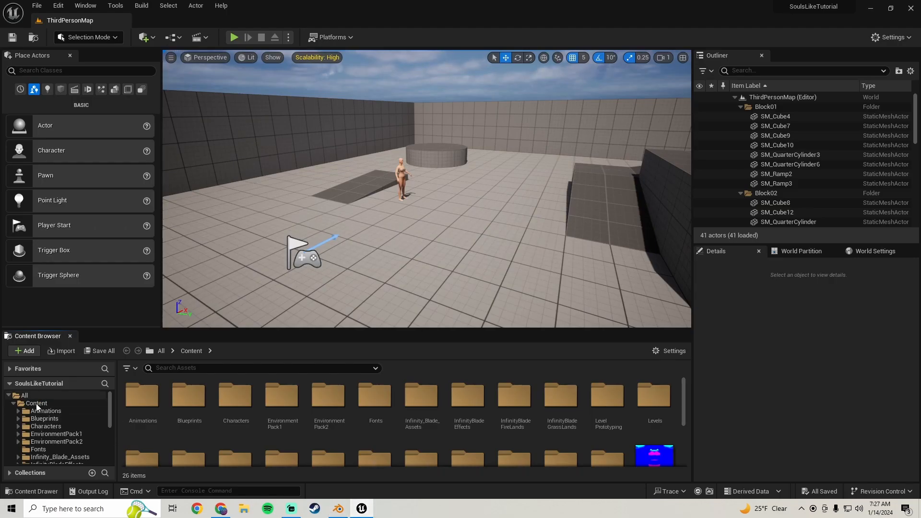
left_click(37, 403)
scroll(370, 428, "down", 3)
right_click(332, 433)
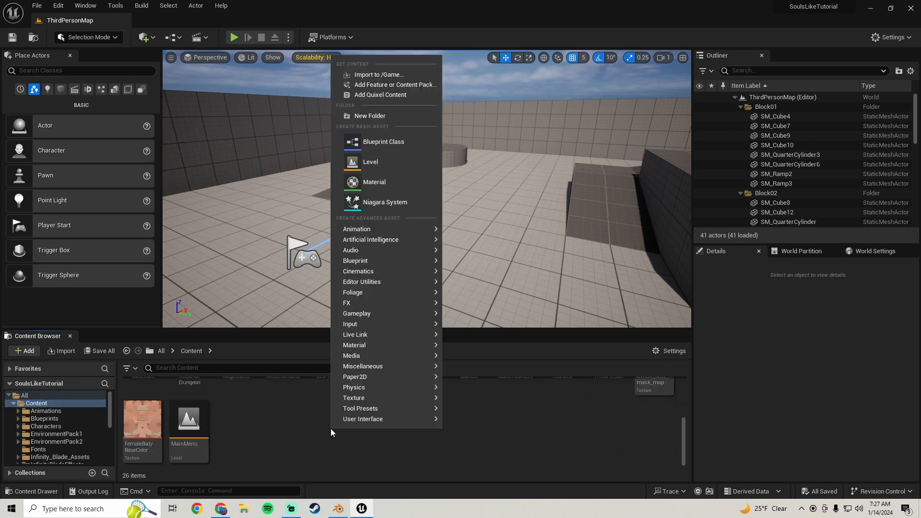
left_click(369, 115)
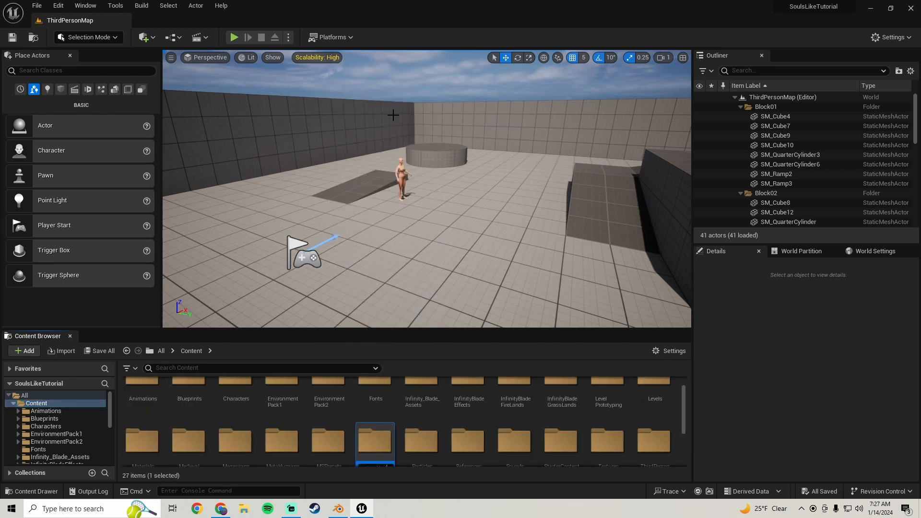
type("CustomHair")
key("Return")
double_click(281, 398)
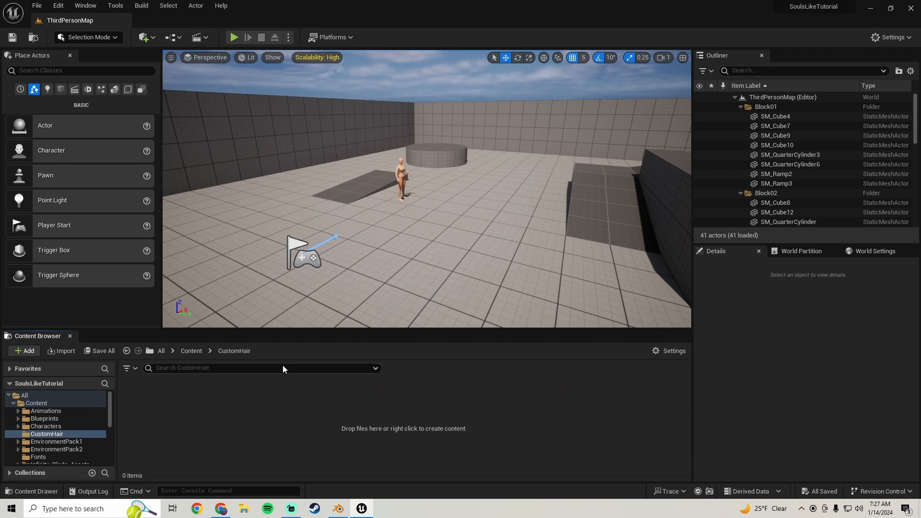
Open the SoulsLike folder inside Blender Models on drive D in File Explorer
left_click(251, 507)
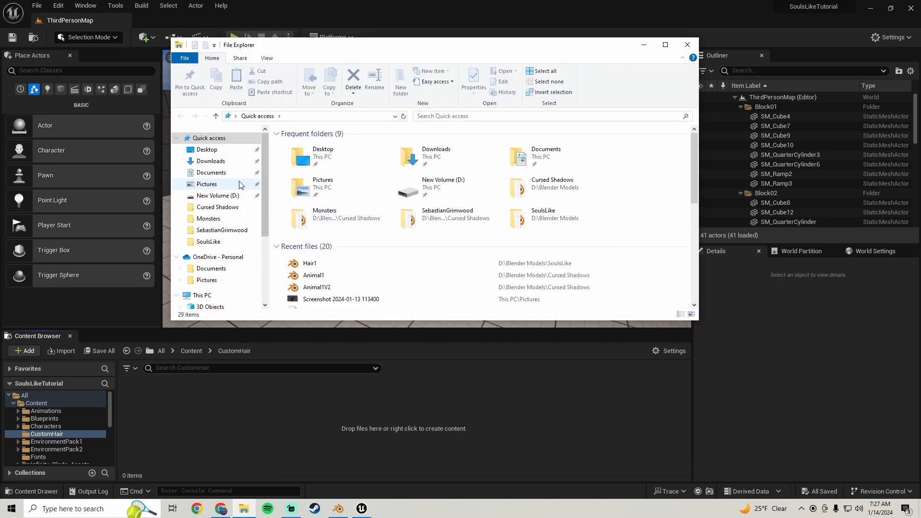
left_click(222, 196)
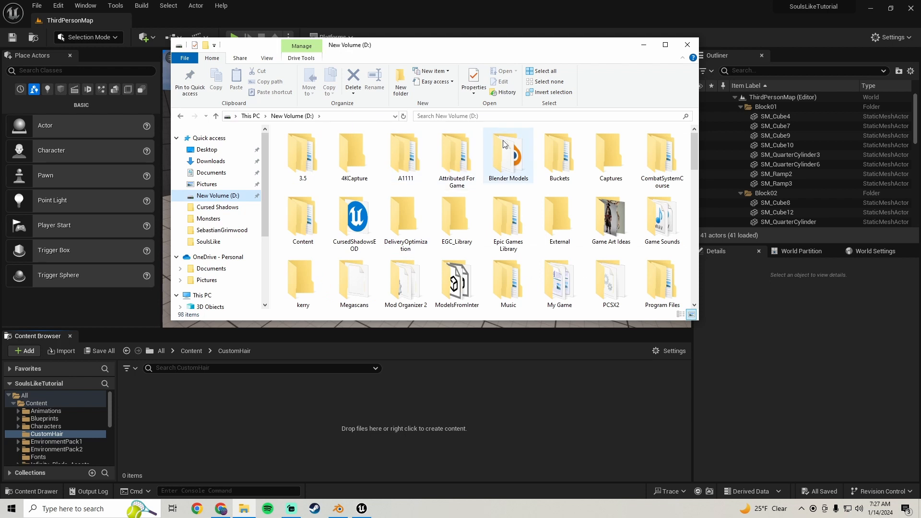
double_click(508, 158)
scroll(453, 197, "down", 5)
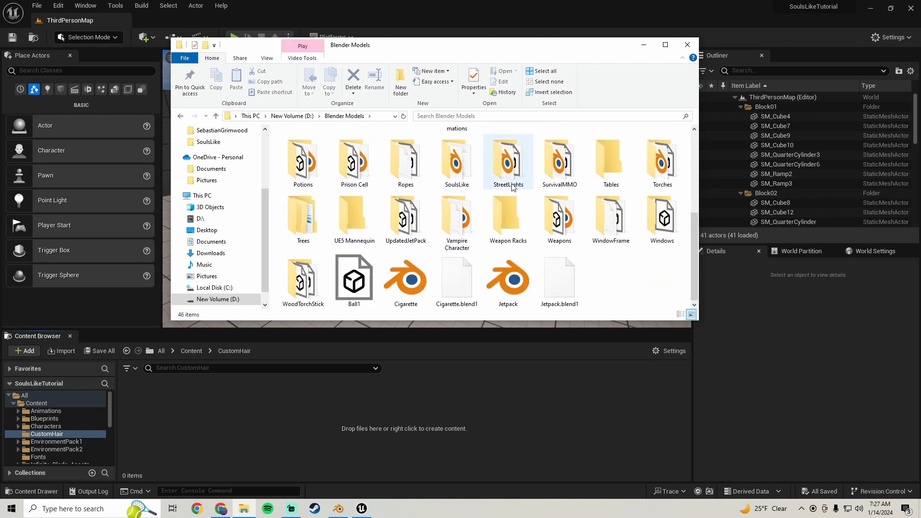
double_click(461, 155)
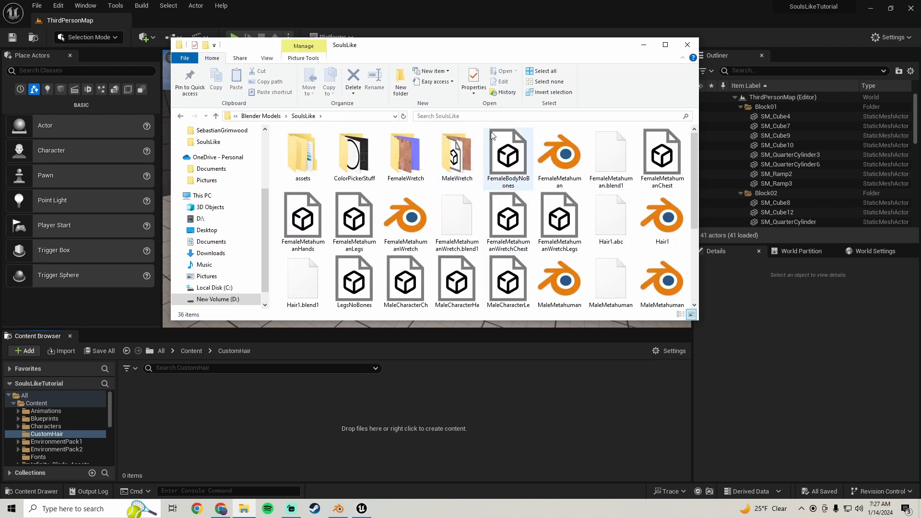
Try to import Hair1.abc from the SoulsLike folder into CustomHair, and cancel at the Alembic Cache import options
left_click_drag(455, 51, 424, 41)
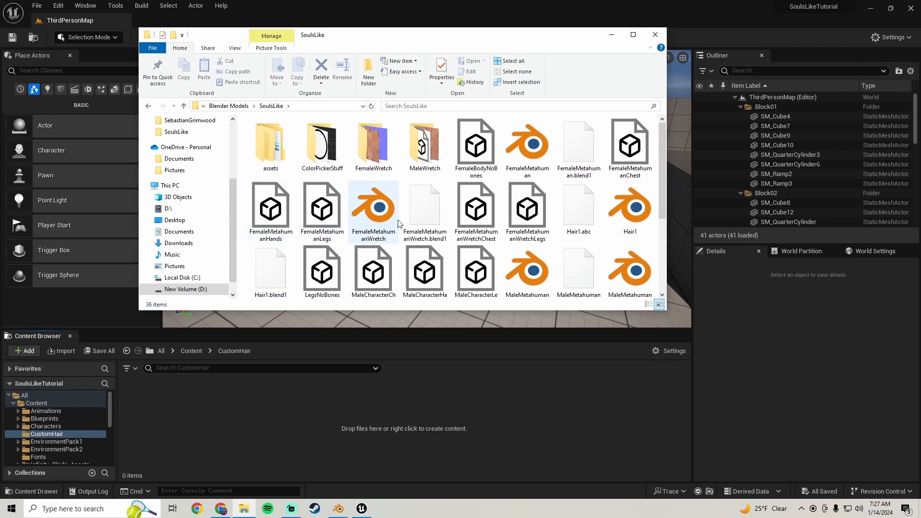
scroll(376, 213, "down", 1)
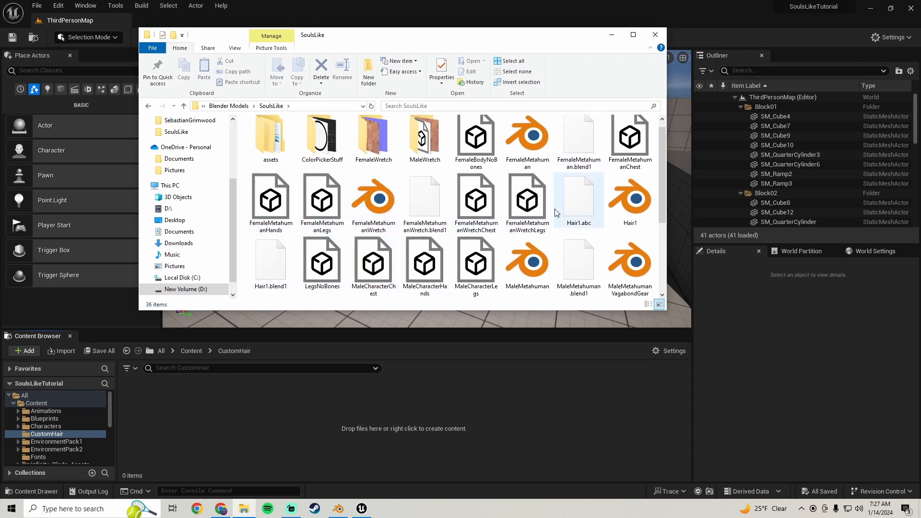
left_click_drag(577, 201, 312, 425)
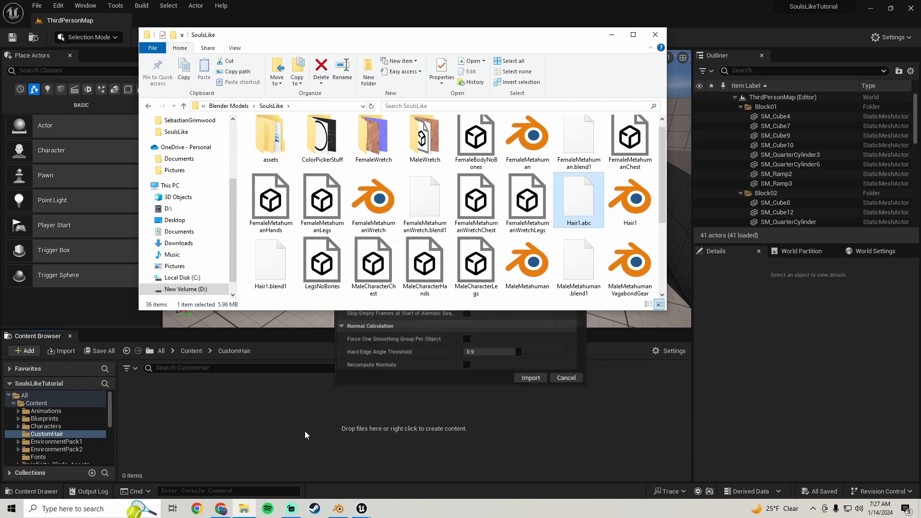
left_click(392, 376)
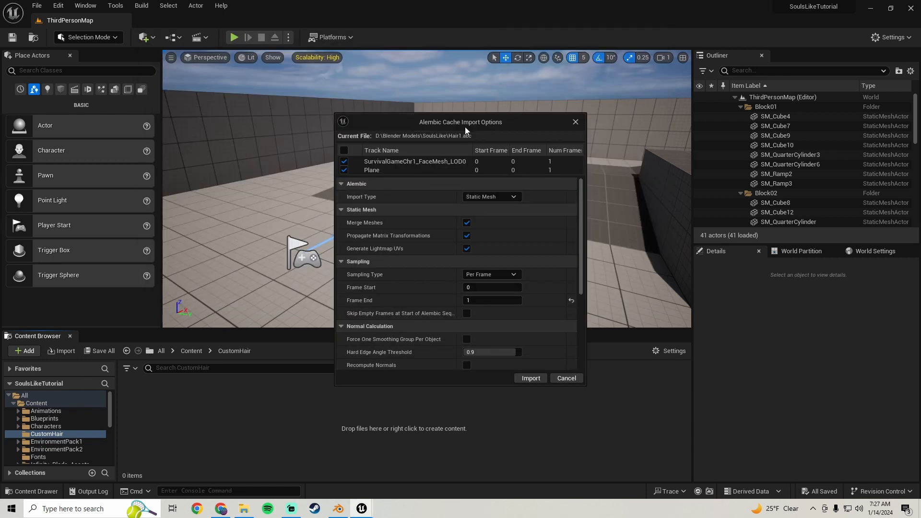
left_click(566, 378)
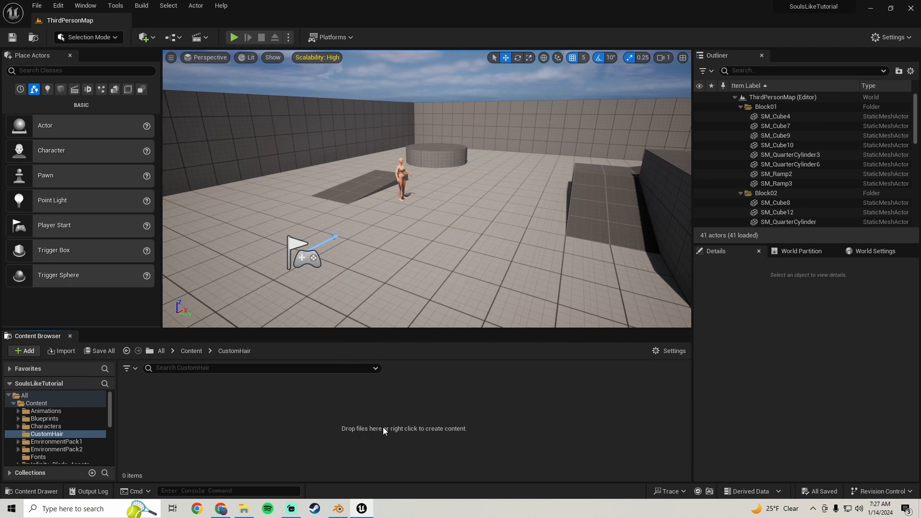
left_click(340, 512)
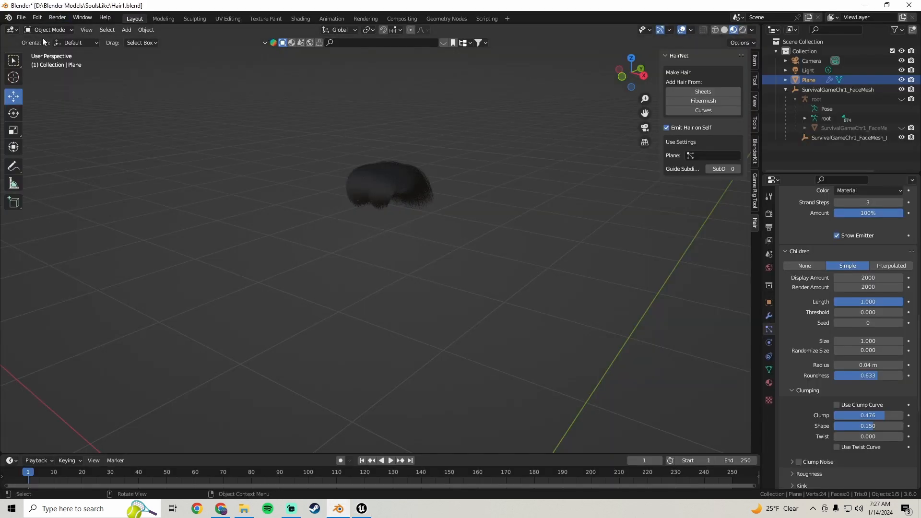
left_click(22, 17)
left_click(362, 508)
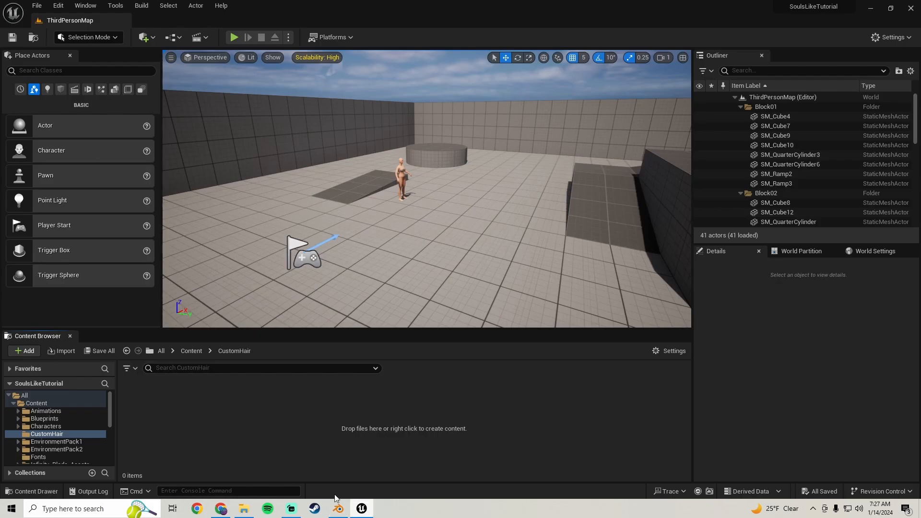
left_click(244, 509)
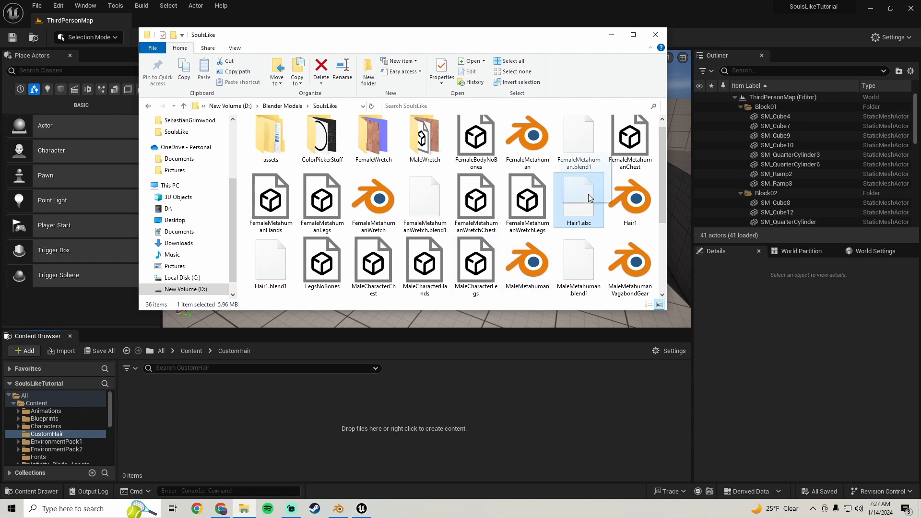
left_click_drag(588, 194, 306, 413)
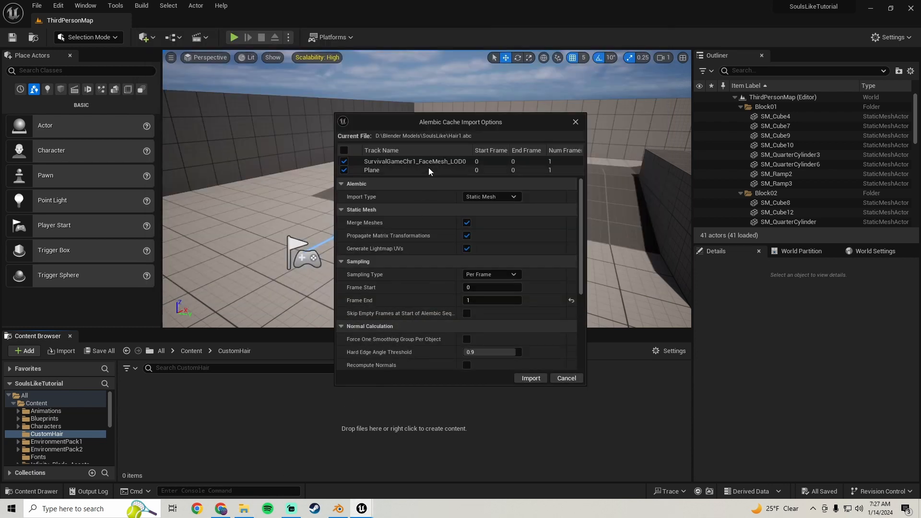
left_click_drag(447, 120, 425, 103)
left_click(552, 105)
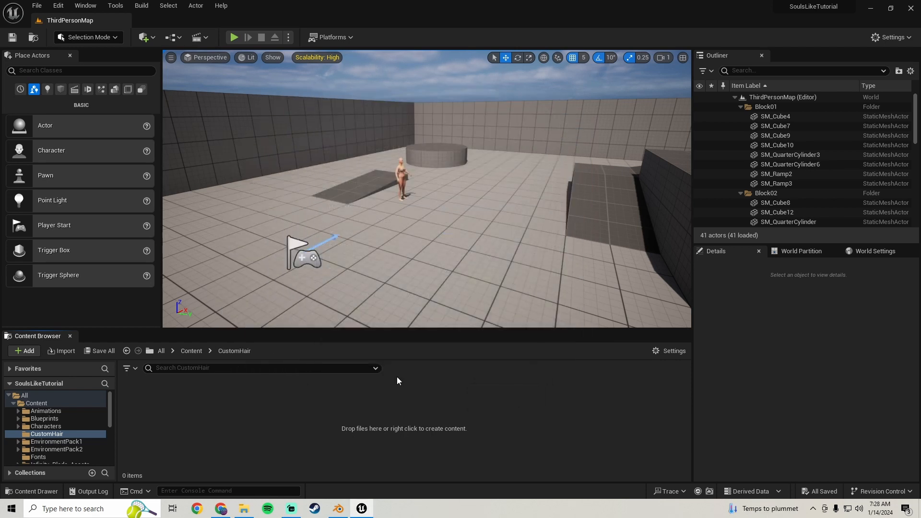
Switch to Blender, select the hair plane, and start an Alembic export with the end frame set to 1
left_click(338, 508)
left_click(386, 180)
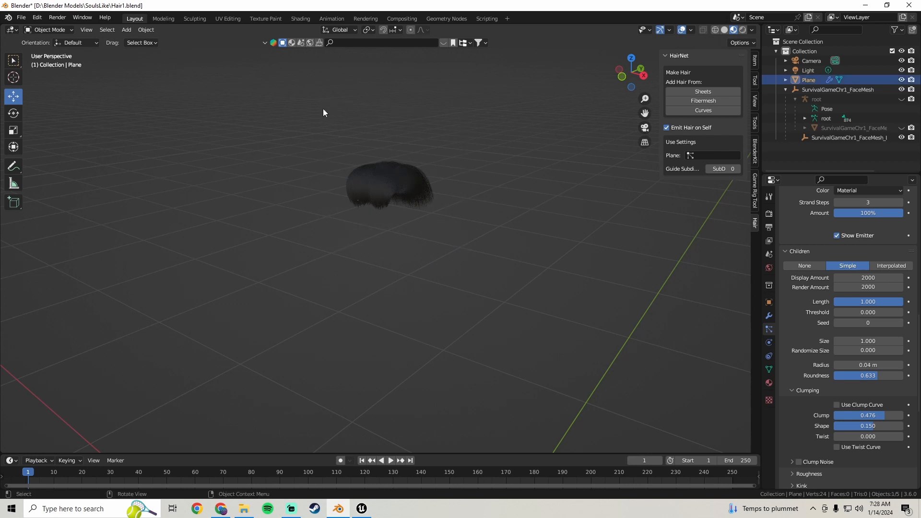
left_click(21, 17)
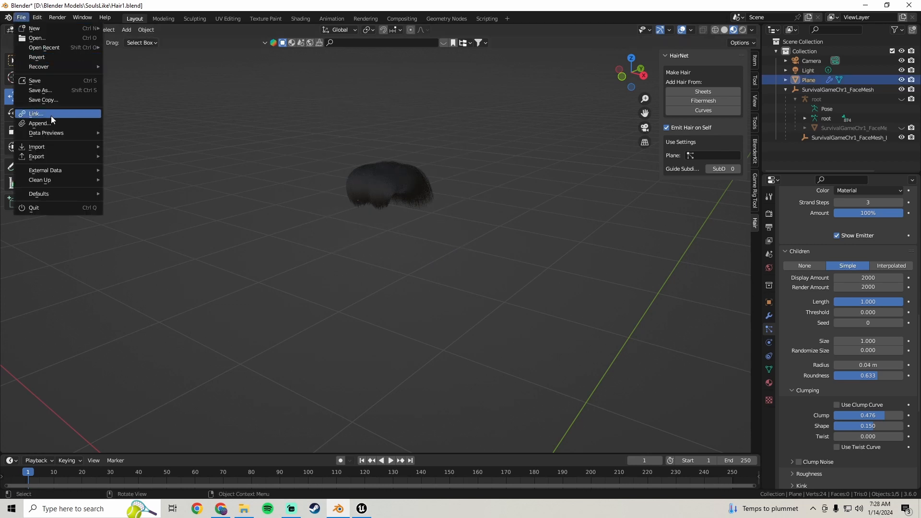
mouse_move(51, 156)
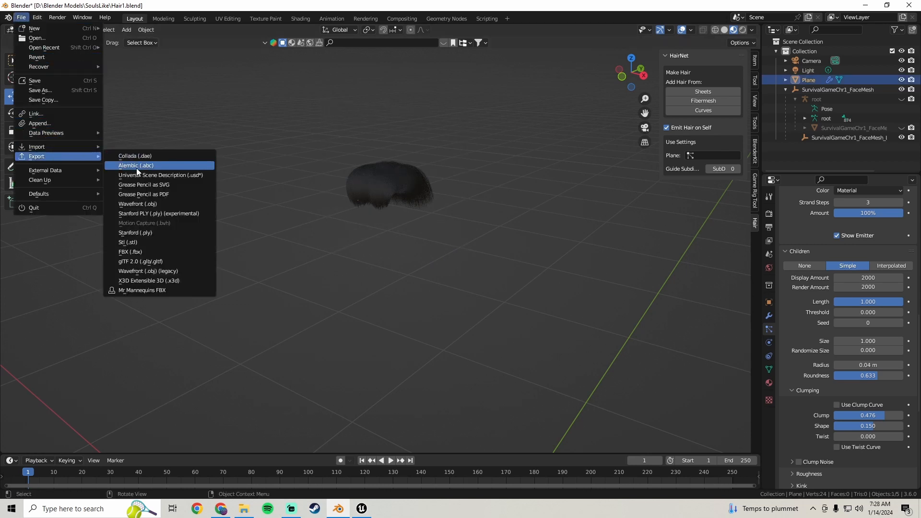
left_click(136, 168)
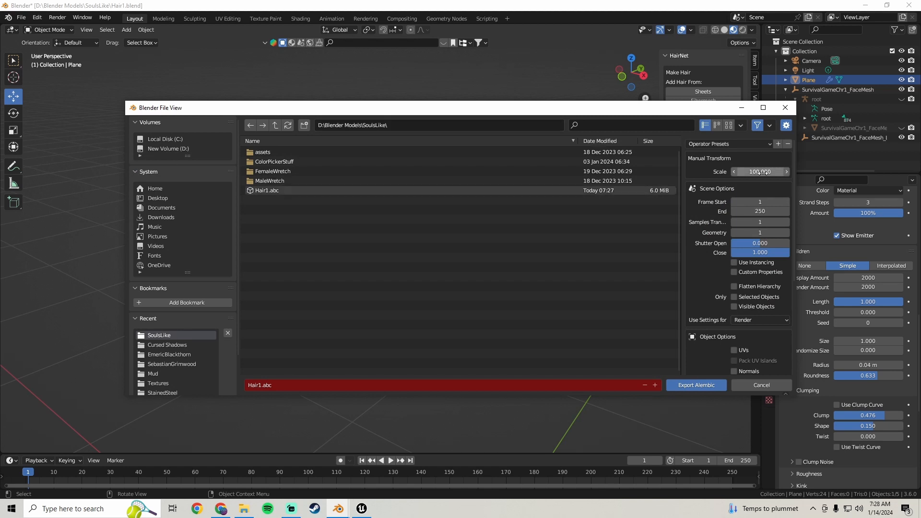
left_click(758, 212)
type("1")
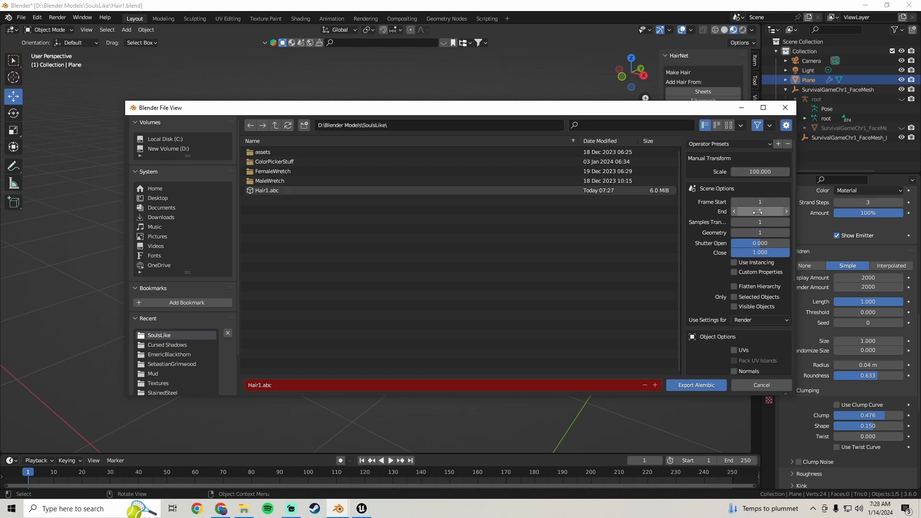
key("Return")
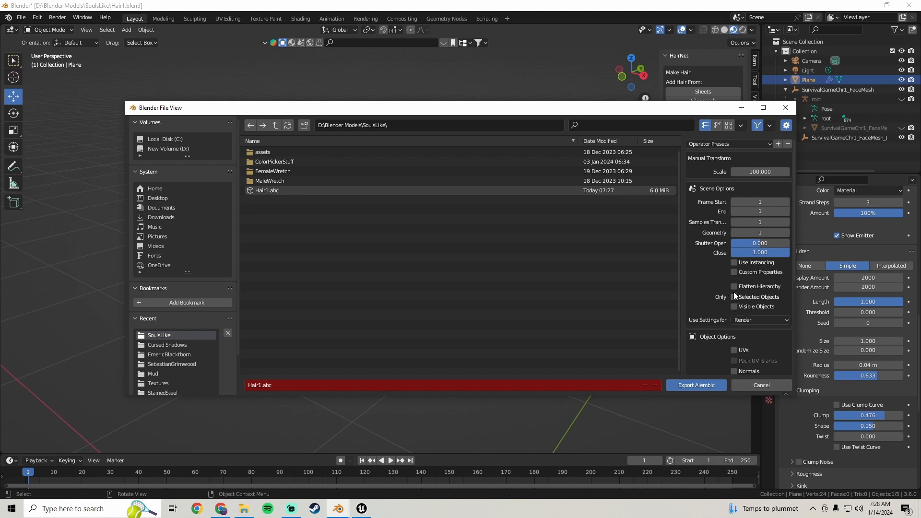
Limit the export to selected and visible objects, and export the Alembic over the existing Hair1.abc
left_click(733, 297)
scroll(695, 293, "down", 6)
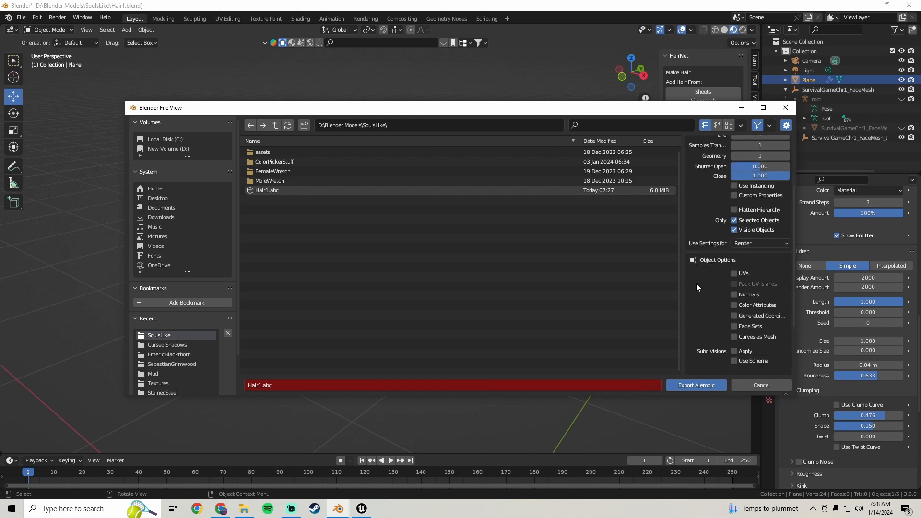
scroll(698, 281, "up", 6)
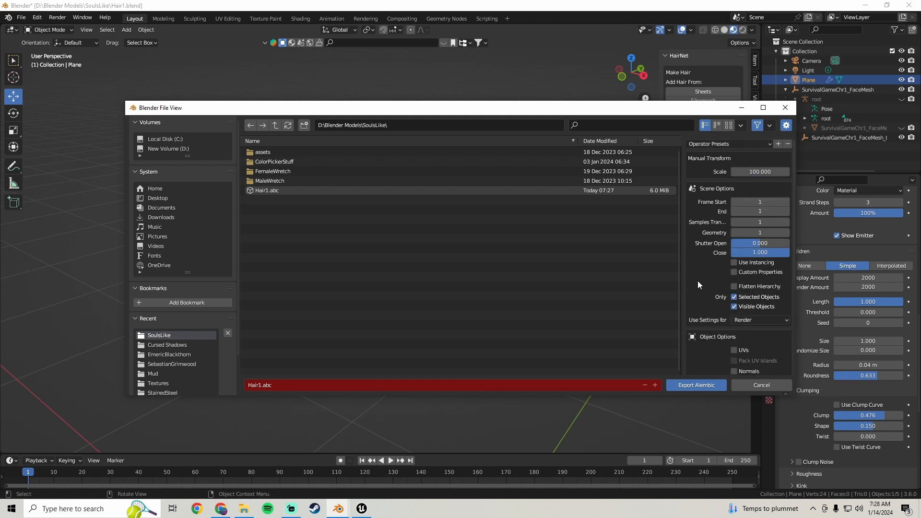
scroll(697, 281, "down", 5)
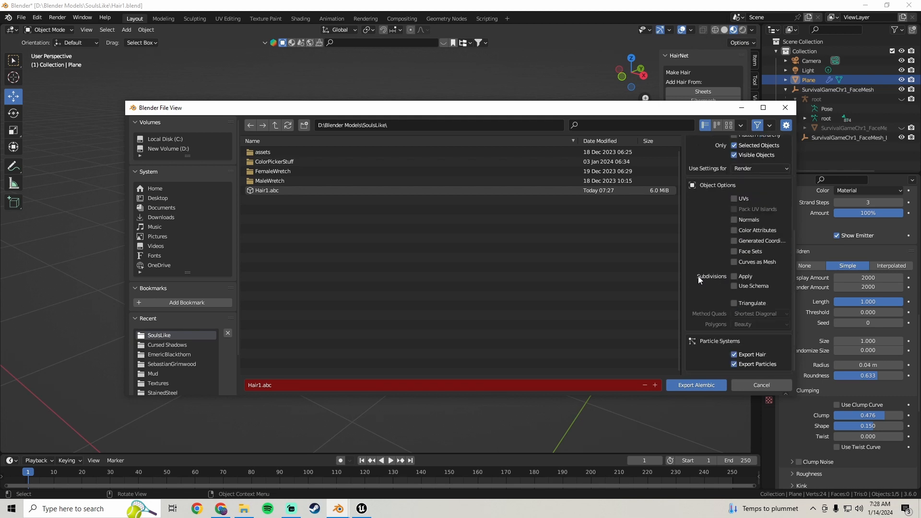
left_click(695, 385)
Switch to Unreal Engine and import Hair1.abc from the SoulsLike folder into CustomHair as a groom with X rotation -90
left_click(361, 508)
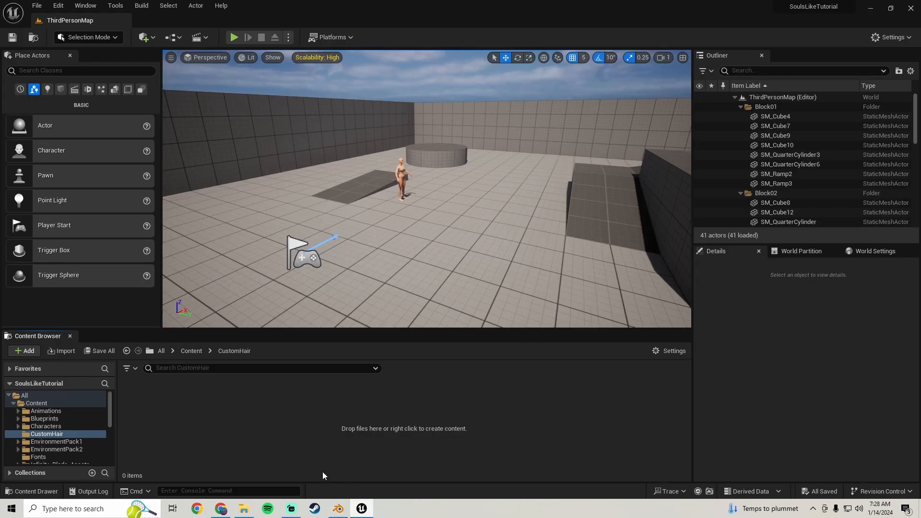
left_click(244, 508)
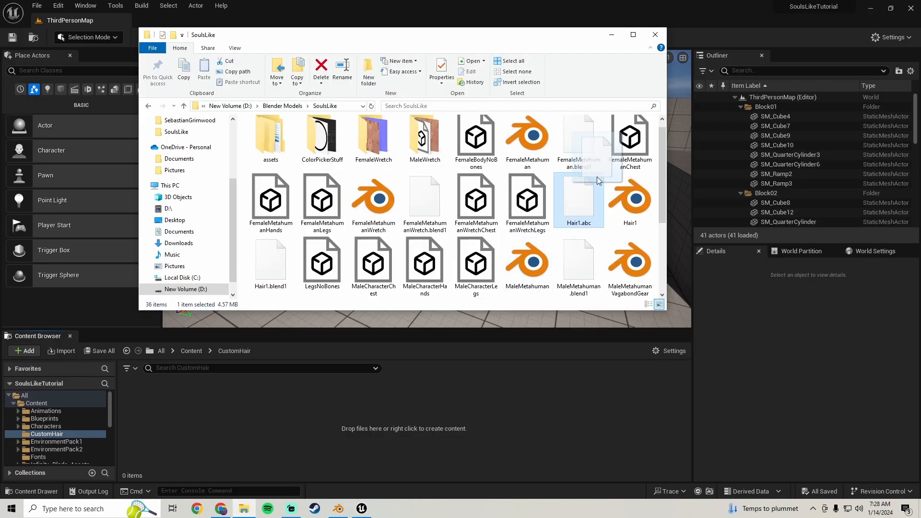
left_click_drag(295, 437, 298, 435)
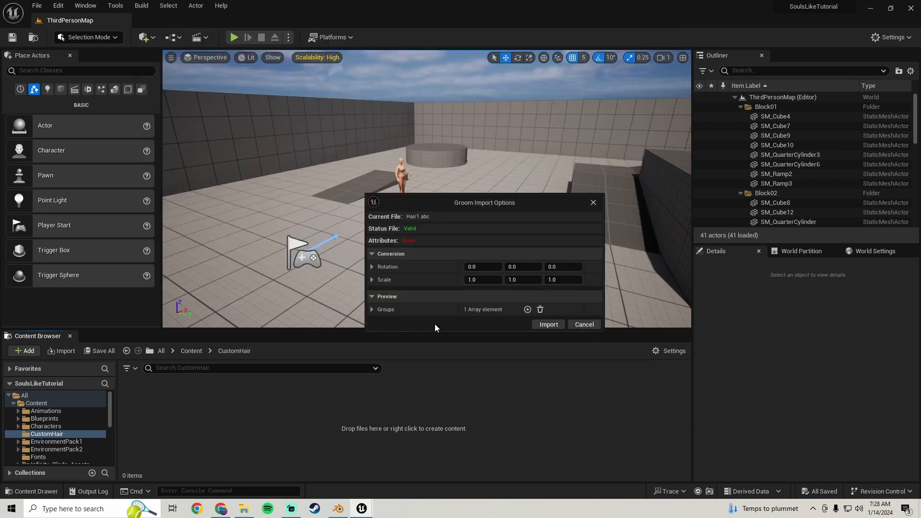
left_click_drag(488, 202, 434, 185)
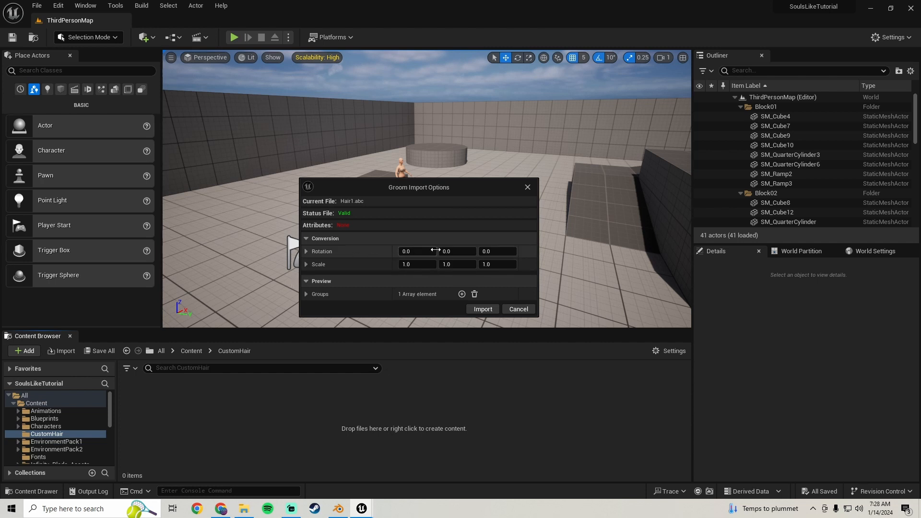
left_click(406, 251)
type("-9")
left_click(483, 309)
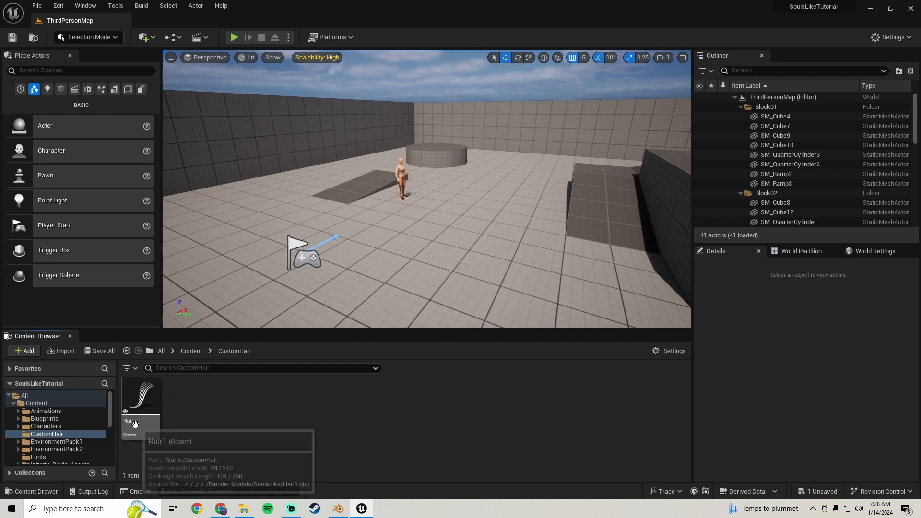
Place the Hair1 groom on the level floor near the character and compare its orientation with the character's
left_click_drag(137, 408, 463, 236)
left_click_drag(426, 277, 426, 276)
right_click_drag(426, 276, 460, 326)
key("w")
key("a")
key("d")
key("s")
key("d")
key("a")
key("d")
key("a")
key("a")
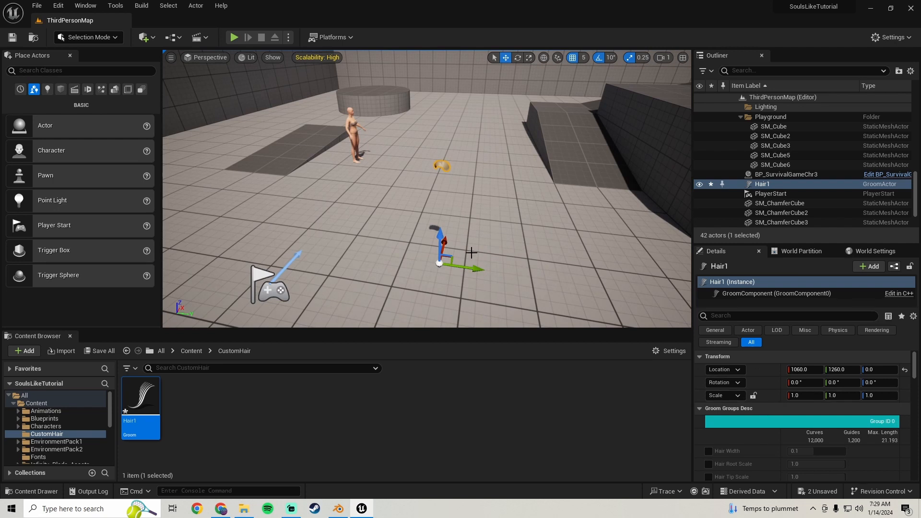
right_click_drag(471, 253, 505, 235)
key("w")
key("s")
key("a")
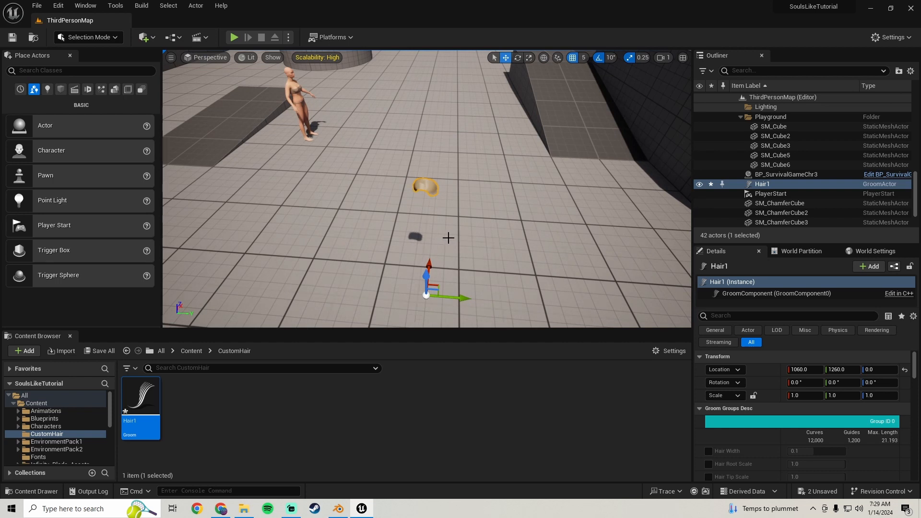
right_click_drag(440, 210, 403, 181)
key("s")
scroll(65, 432, "down", 5)
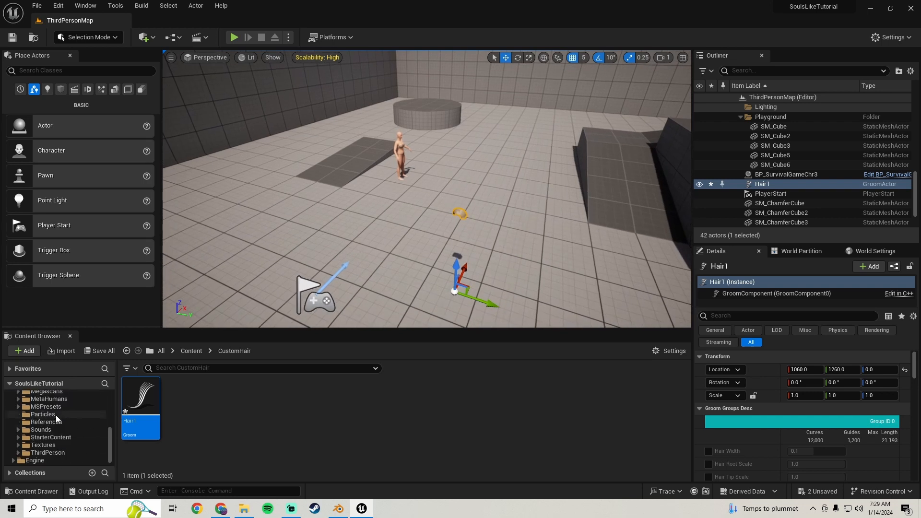
left_click(400, 150)
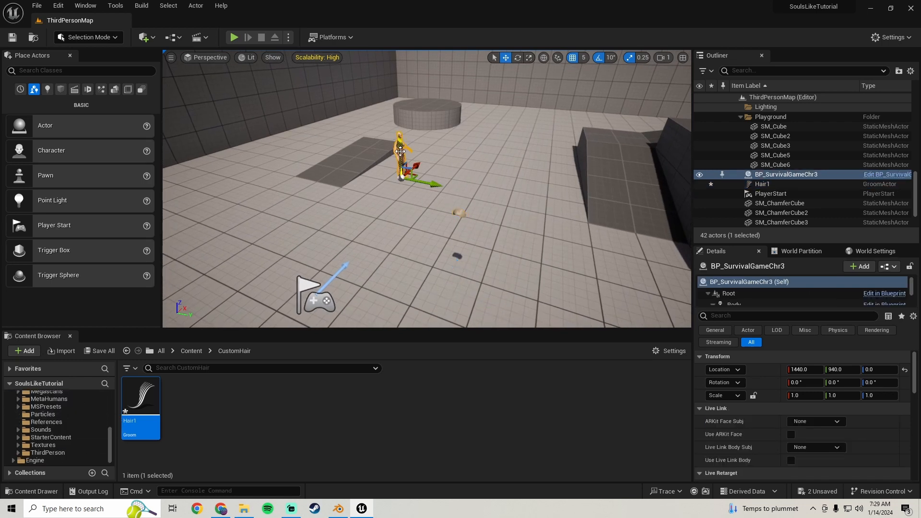
left_click(457, 210)
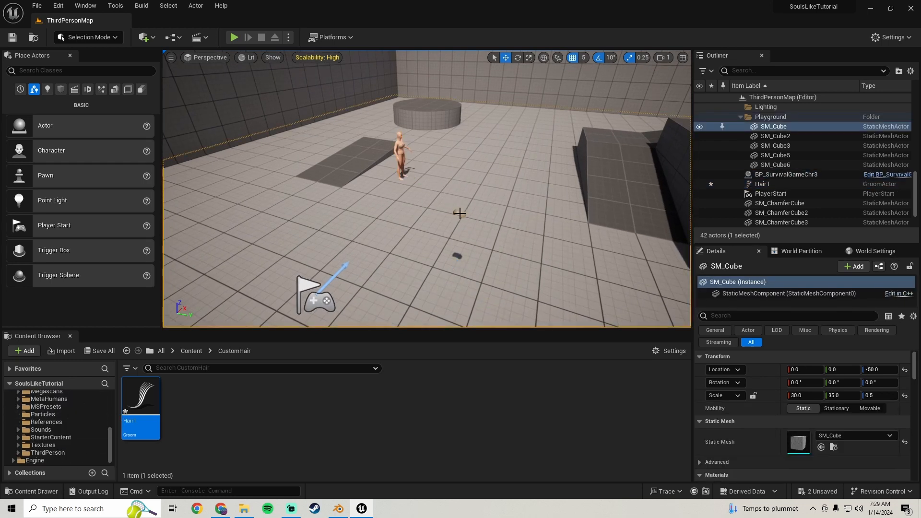
Delete the Hair1 actor from the level and the Hair1 groom asset from the CustomHair folder
left_click(777, 184)
key("Delete")
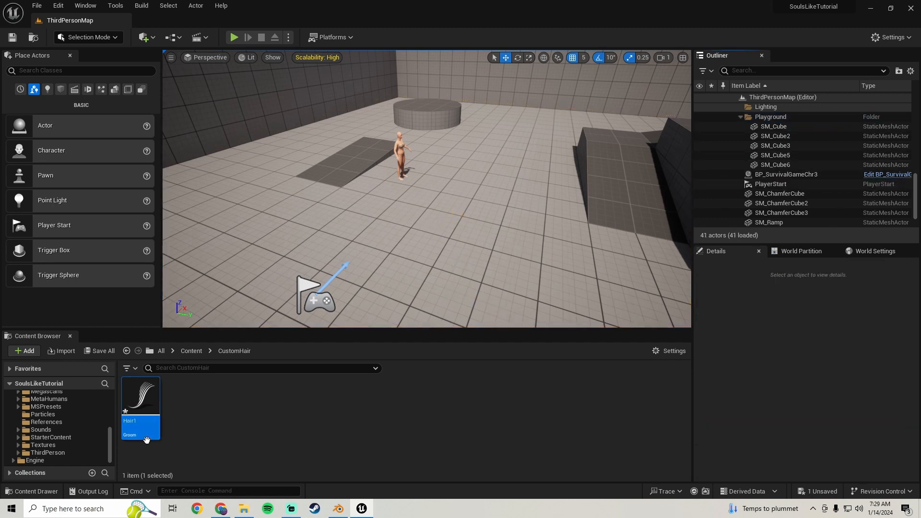
key("Delete")
left_click(435, 405)
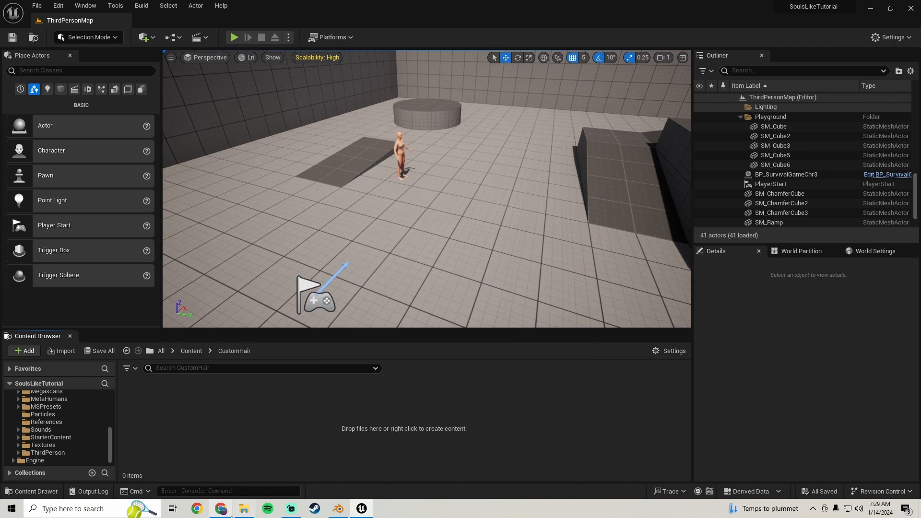
Import Hair1.abc into CustomHair as a groom again, with rotation set to -90, 0, 180
left_click(244, 509)
left_click_drag(578, 204, 271, 412)
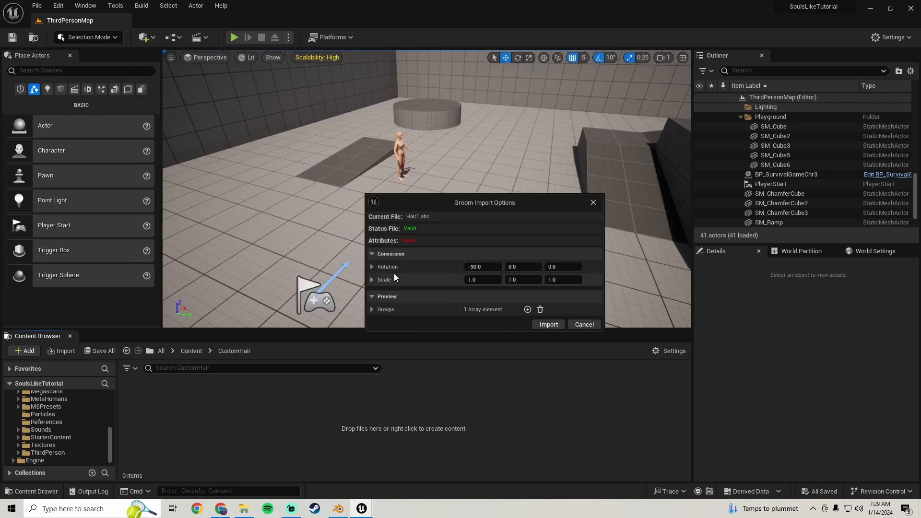
left_click(558, 266)
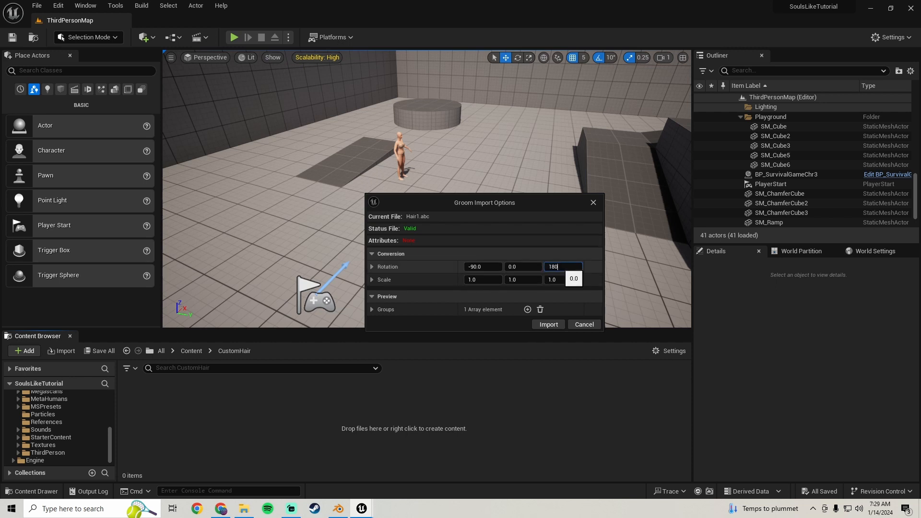
left_click(548, 324)
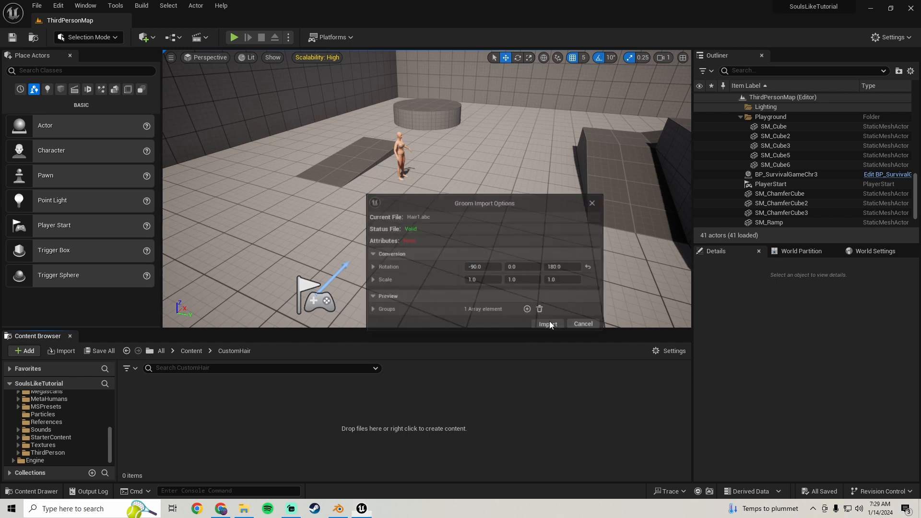
Place the new Hair1 groom on the floor in front of the character and compare which way both face
left_click_drag(129, 418, 414, 251)
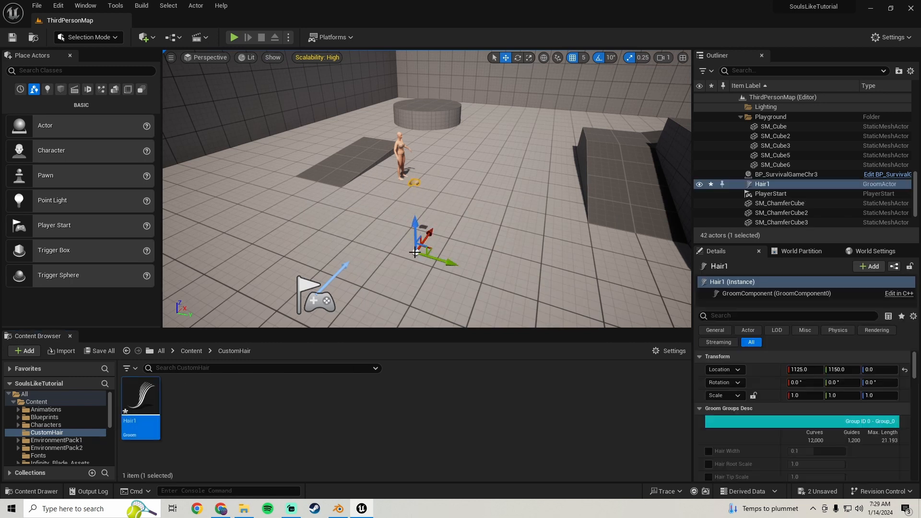
key("f")
right_click_drag(422, 240, 552, 242)
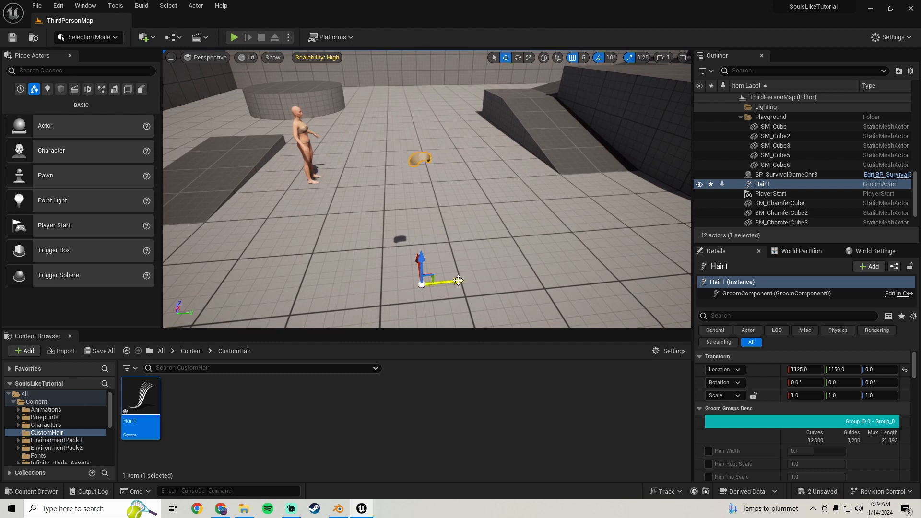
left_click(299, 130)
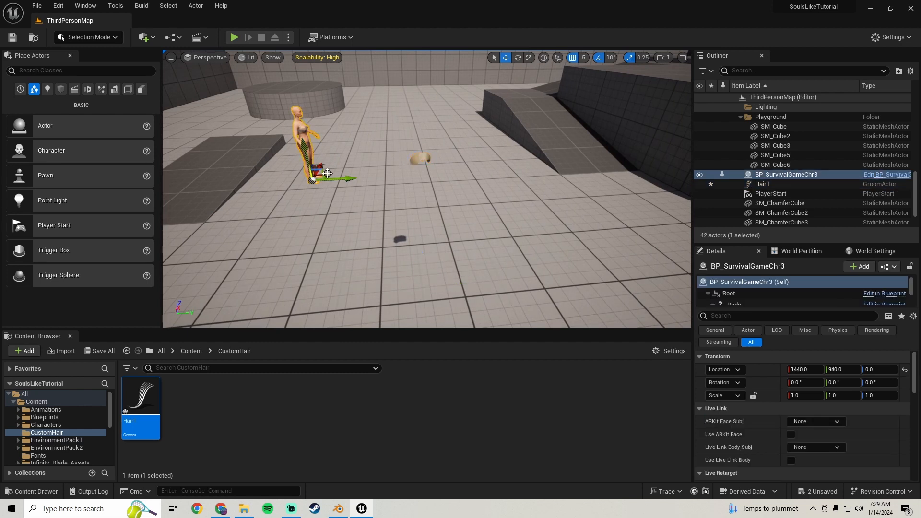
left_click(420, 159)
left_click(419, 159)
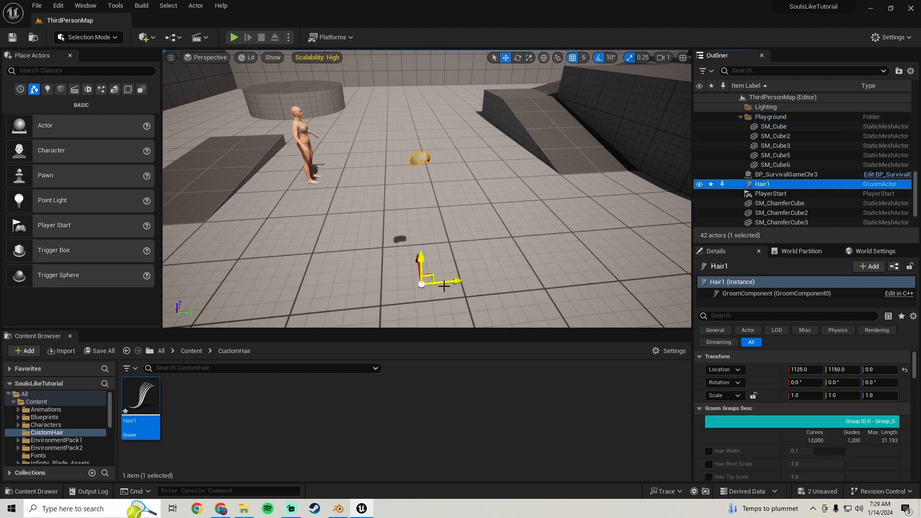
right_click_drag(444, 286, 426, 271)
Open the Hair1 groom asset in its editor and examine the hair strands from different angles
double_click(148, 431)
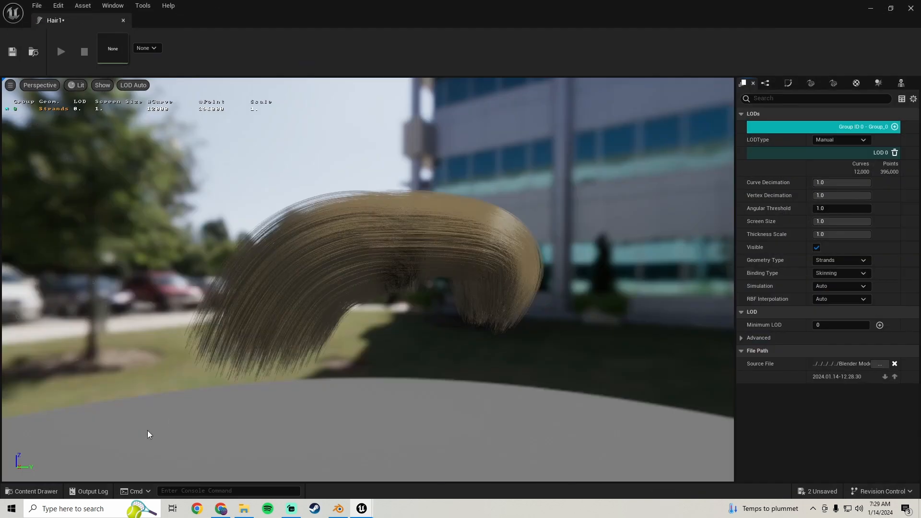
left_click_drag(534, 163, 510, 166)
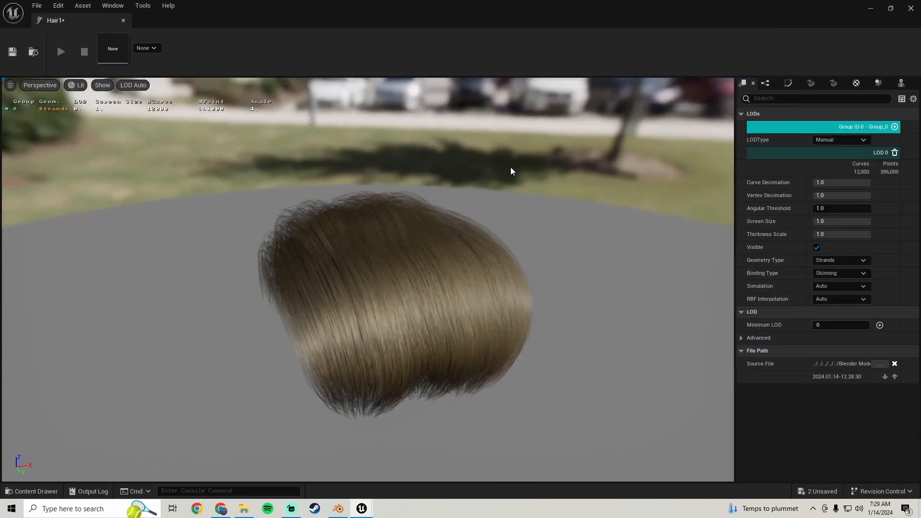
Examine how the Hair1 groom's level of detail responds to viewing distance and angle in the groom editor
scroll(510, 167, "down", 5)
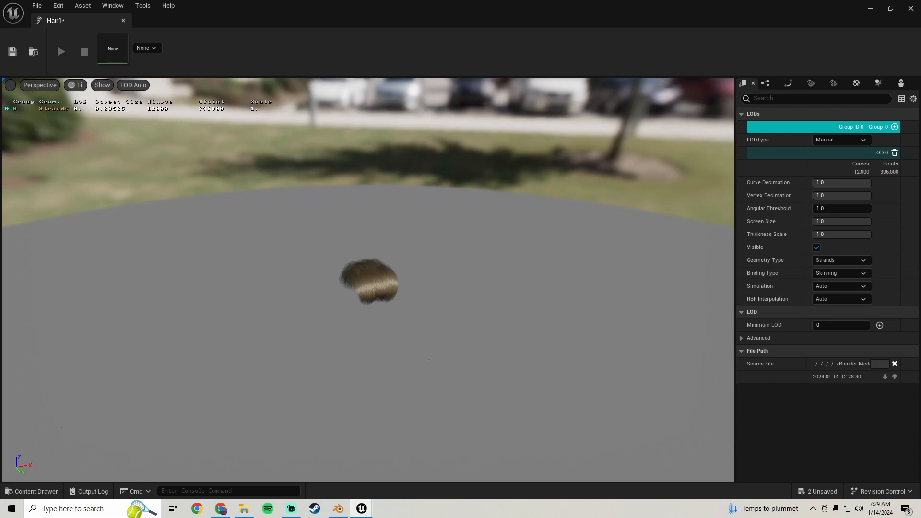
right_click_drag(433, 208, 433, 231)
left_click_drag(433, 230, 413, 248)
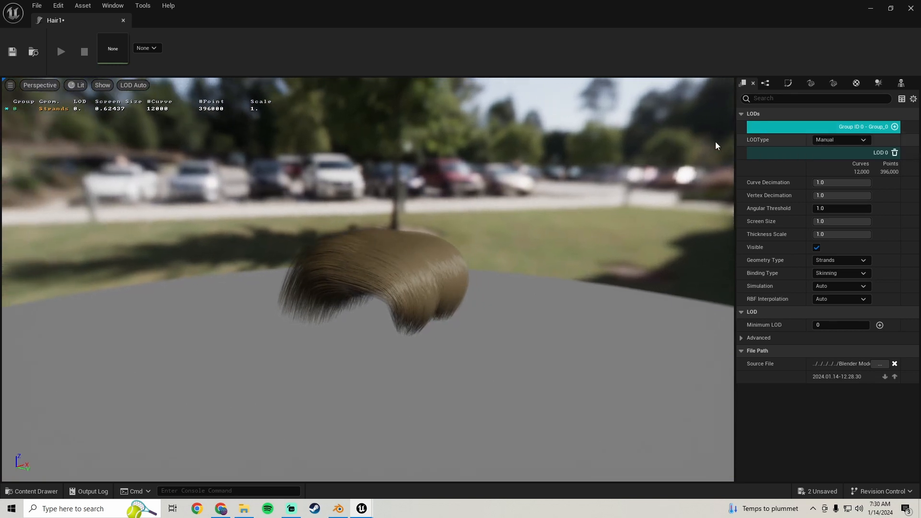
Return to the level editor and turn on the frame rate display in the viewport
left_click(875, 9)
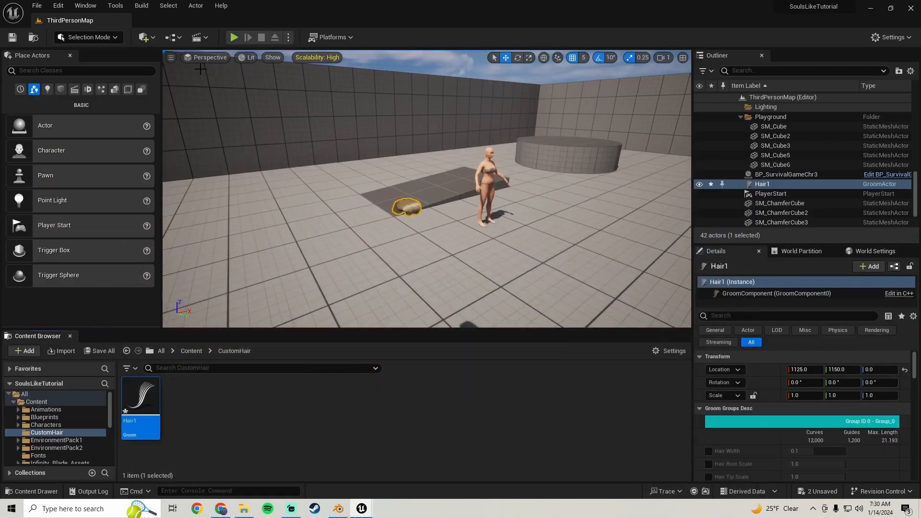
left_click(168, 60)
left_click(192, 97)
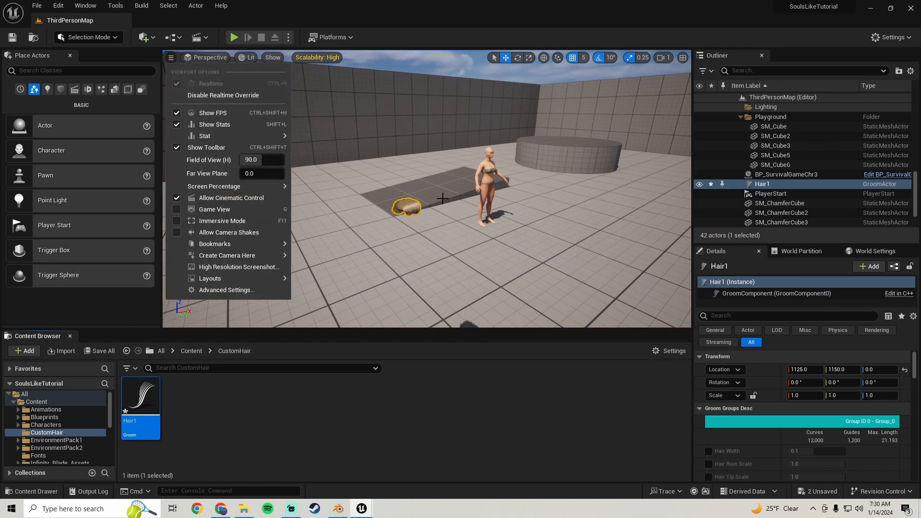
Delete the BP_SurvivalGameChr3 character from the level and check the frame rate at different distances from the hair
right_click_drag(452, 138, 509, 166)
left_click(479, 133)
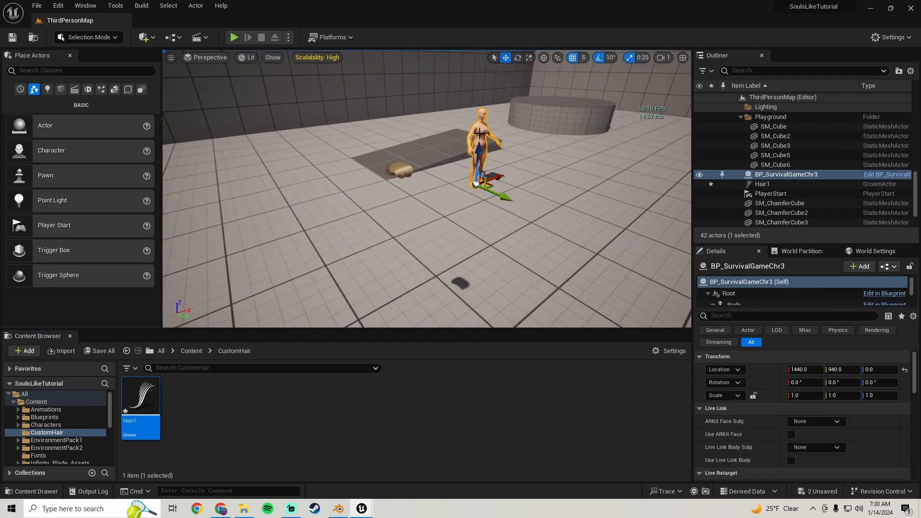
key("Delete")
right_click_drag(427, 192, 504, 160)
key("w")
key("s")
key("w")
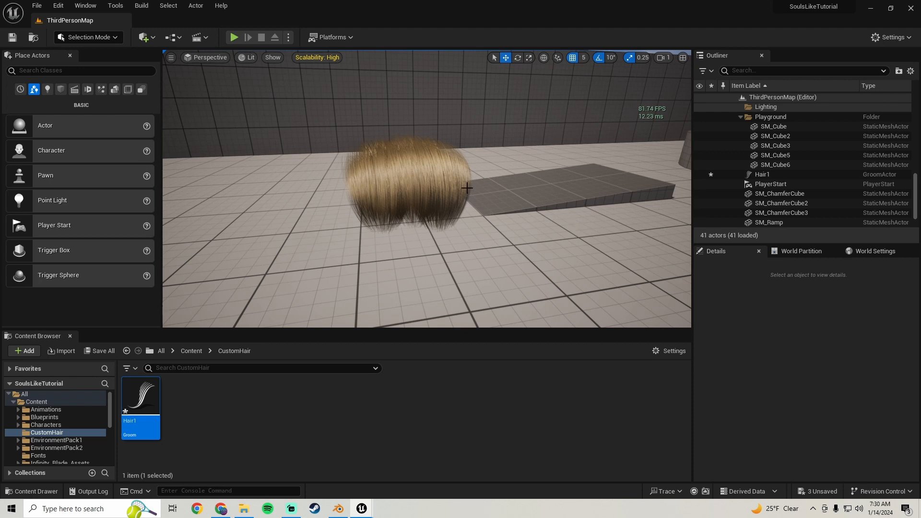
Reopen the Hair1 groom editor, add LOD 1 to Group_0 and review its decimation, threshold and screen size settings
mouse_move(362, 508)
left_click(408, 468)
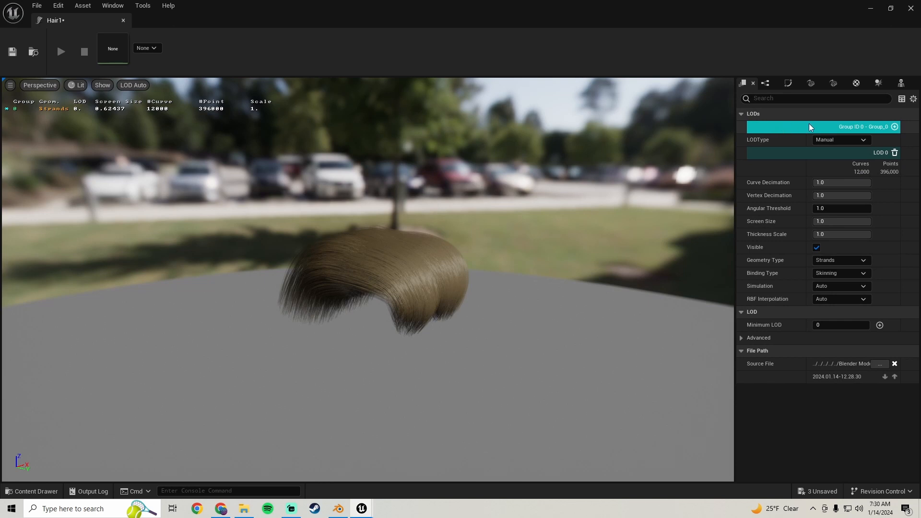
left_click(894, 127)
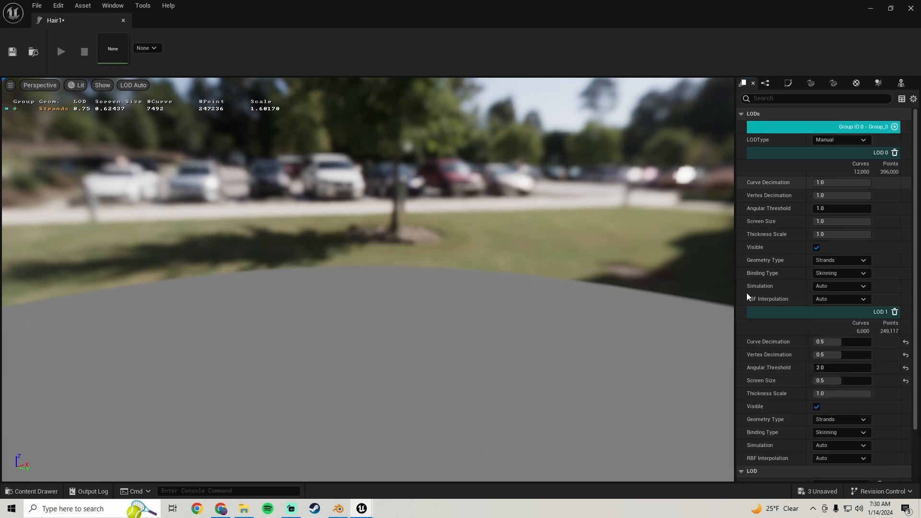
scroll(784, 250, "down", 3)
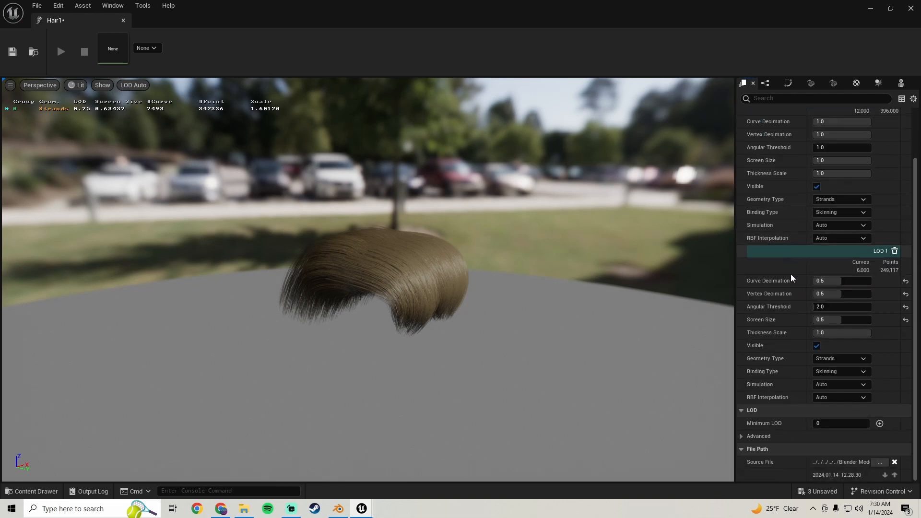
scroll(769, 324, "up", 3)
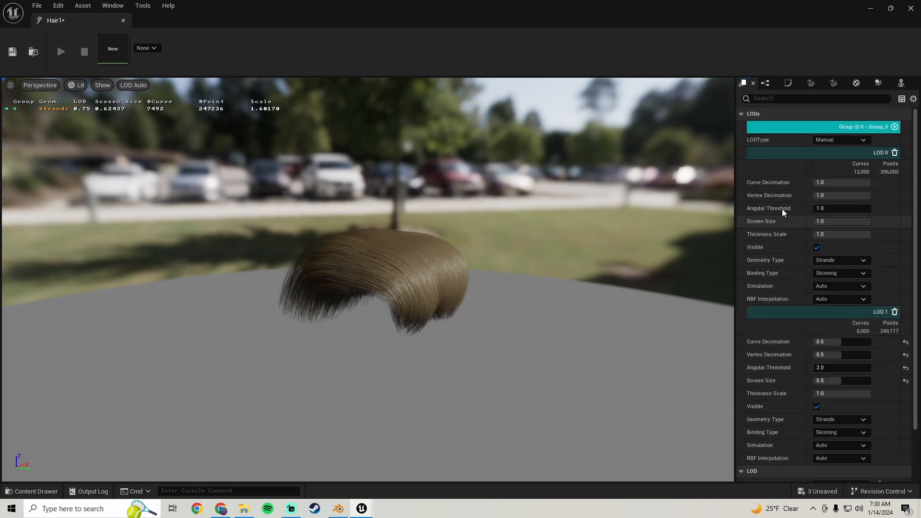
scroll(781, 349, "down", 3)
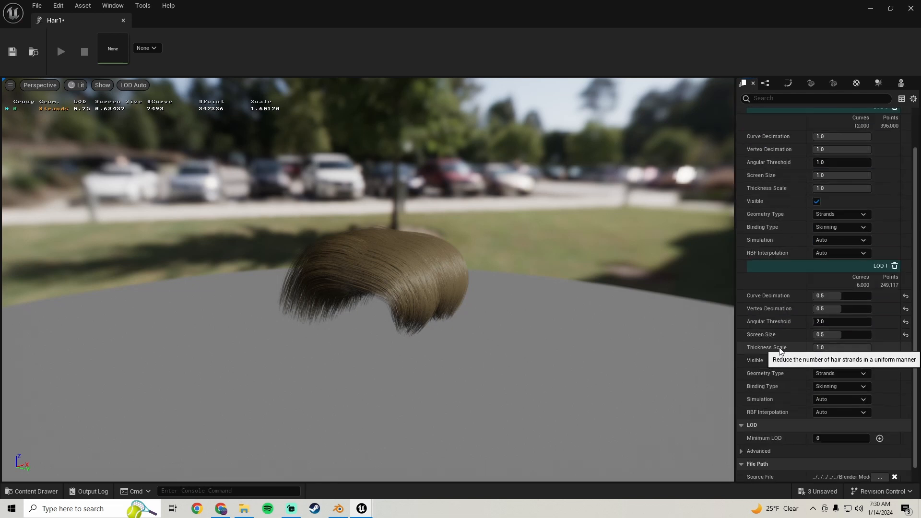
scroll(761, 338, "down", 1)
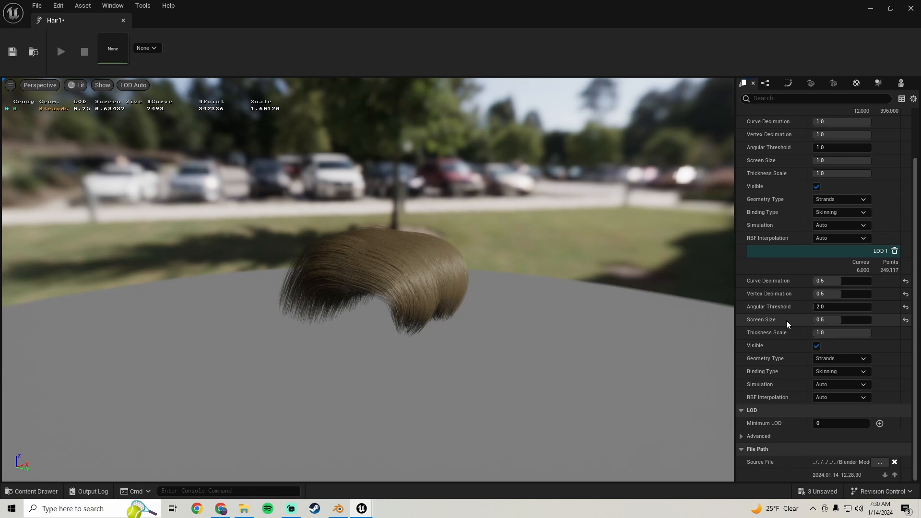
scroll(786, 320, "up", 4)
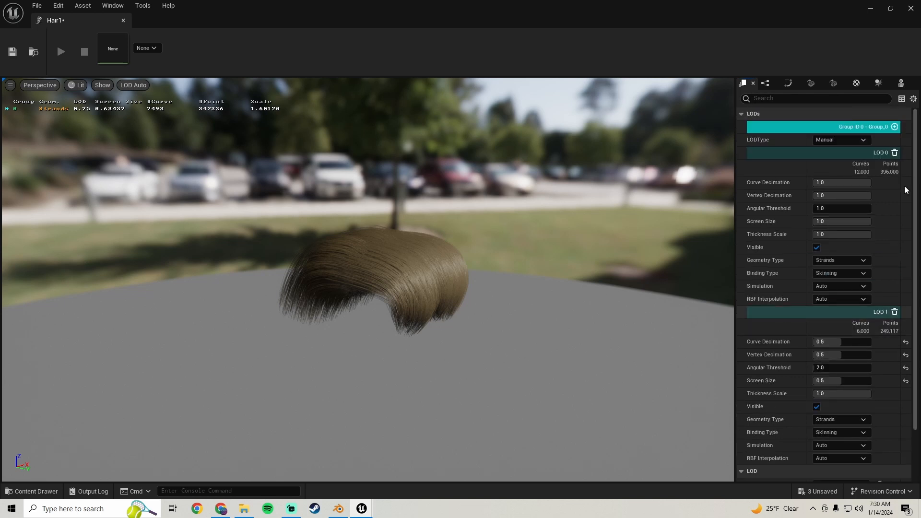
Add LOD 2, LOD 3 and further LODs to Group_0, and save the Hair1 groom asset
left_click(894, 128)
scroll(771, 249, "down", 12)
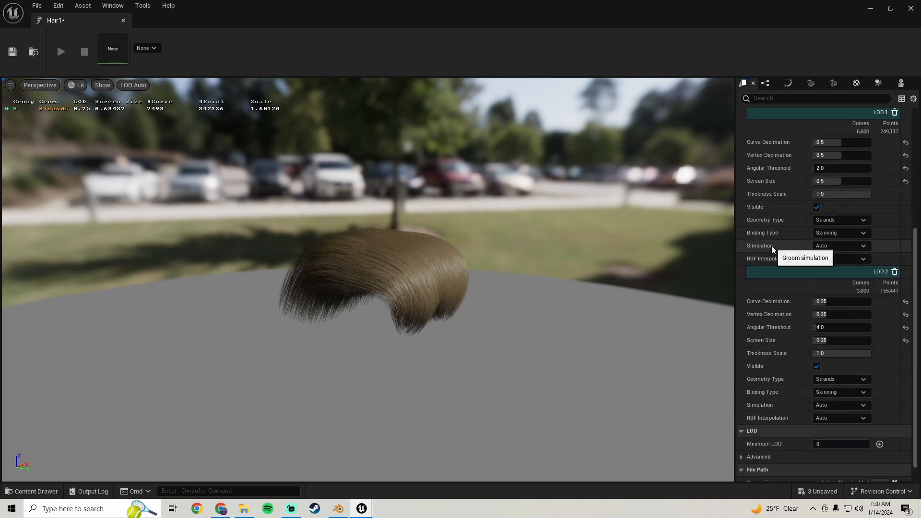
scroll(768, 240, "up", 12)
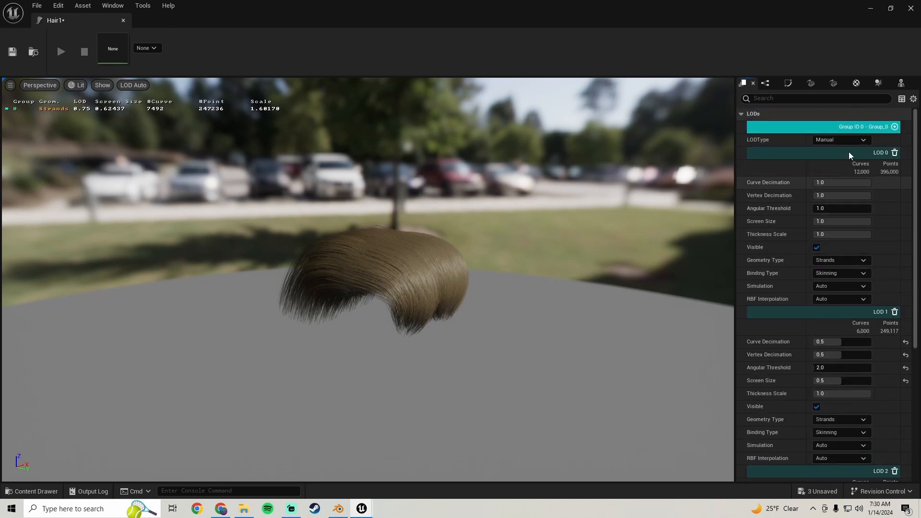
left_click(895, 127)
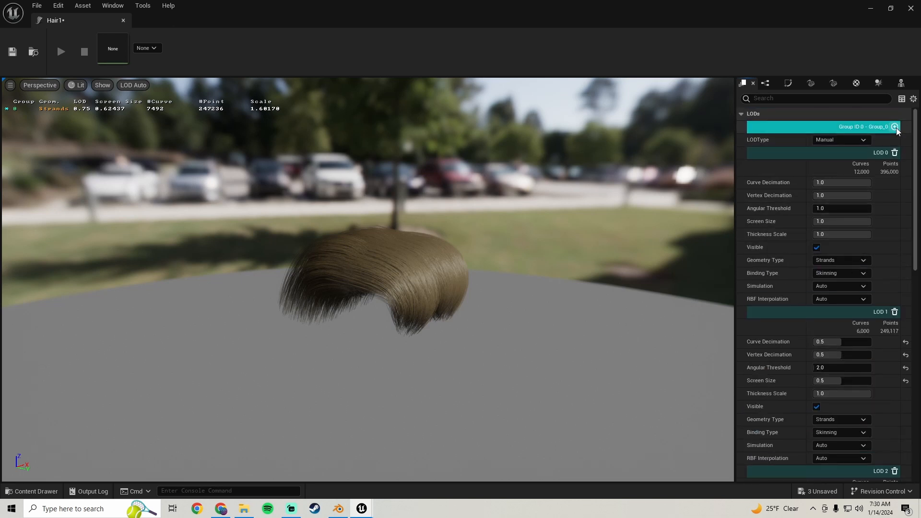
left_click(895, 128)
left_click(12, 51)
Return to the level and compare the hair's appearance and frame rate from near and far
left_click(870, 8)
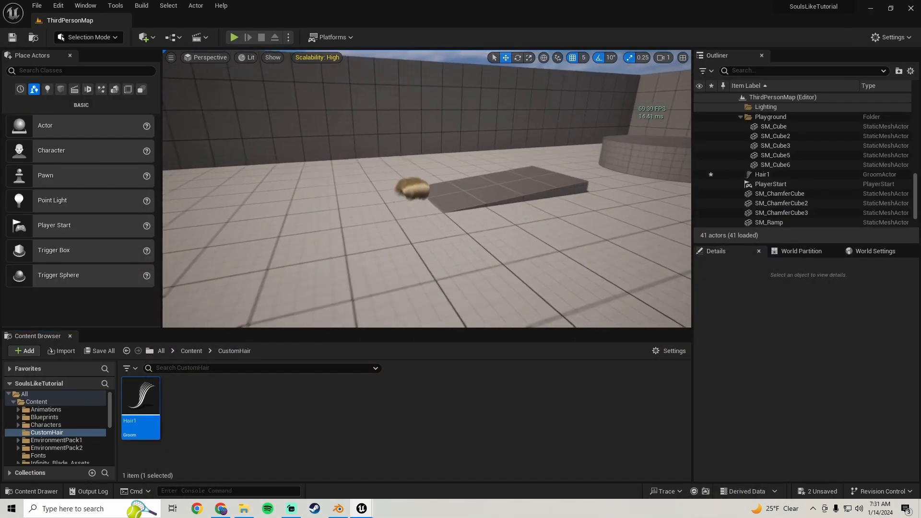
scroll(427, 189, "down", 8)
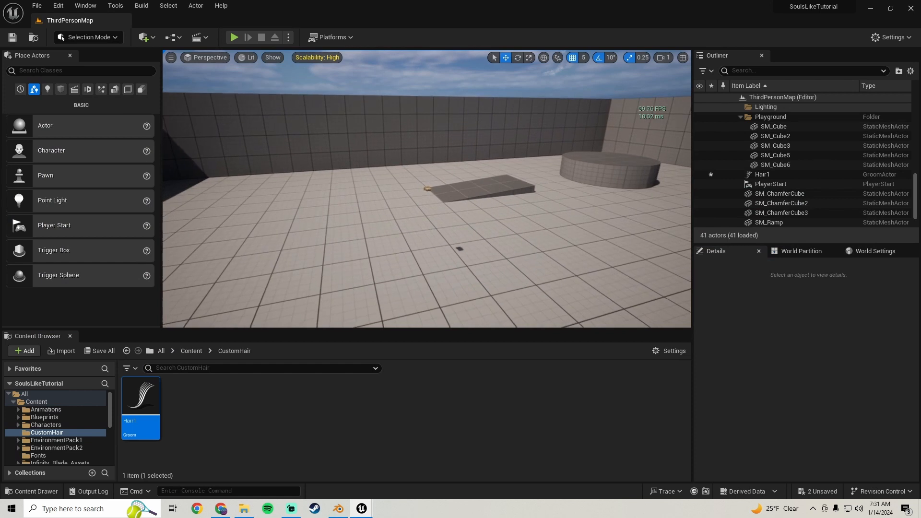
scroll(427, 188, "up", 10)
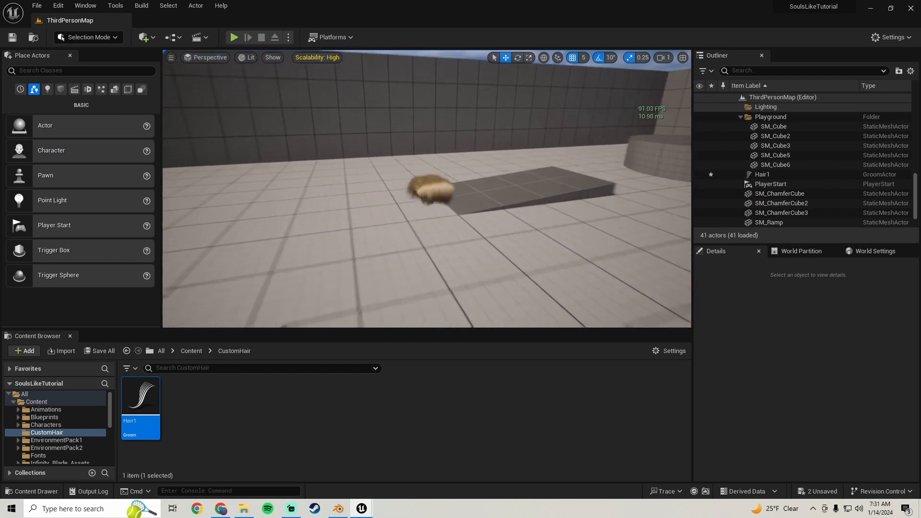
scroll(427, 188, "down", 8)
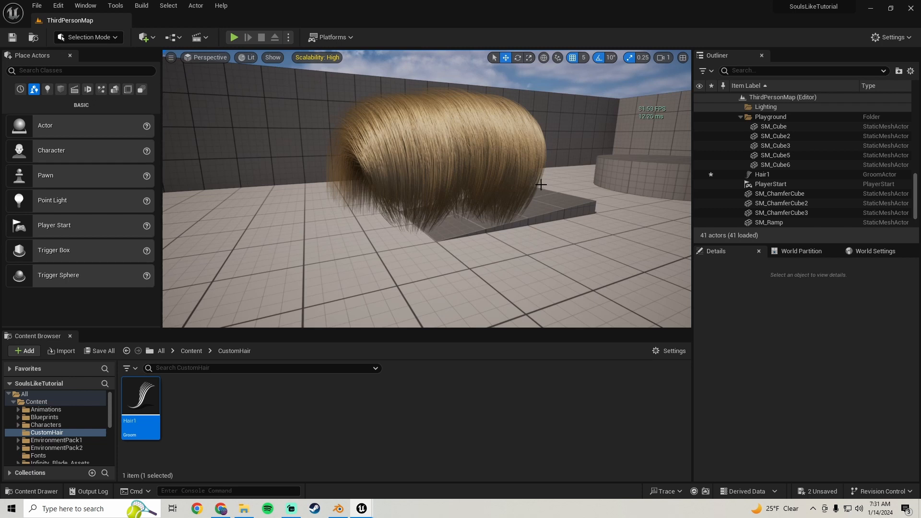
mouse_move(541, 185)
right_mouse_down()
mouse_move(564, 177)
mouse_move(551, 177)
right_mouse_up()
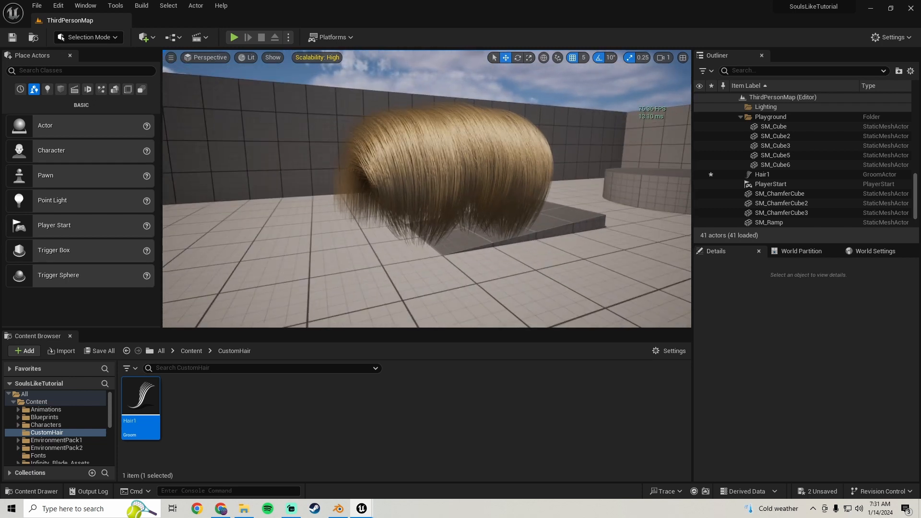
scroll(540, 179, "down", 10)
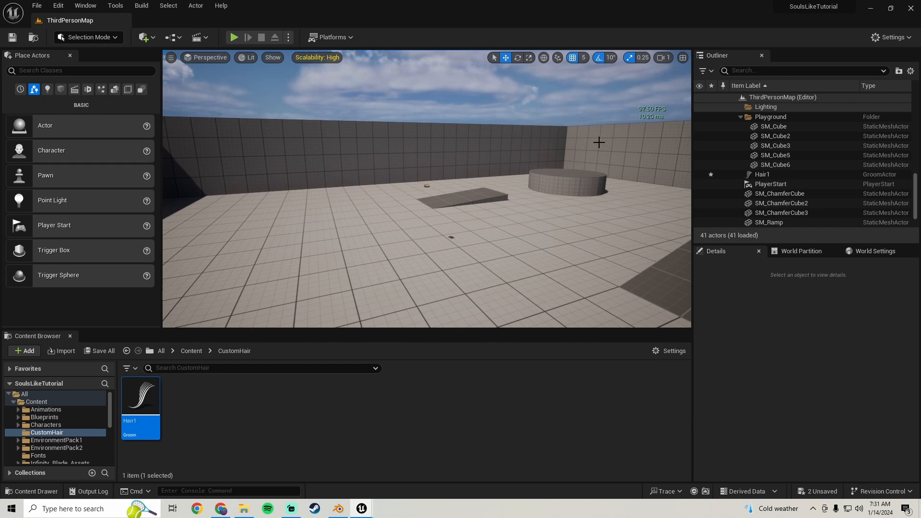
scroll(507, 180, "up", 12)
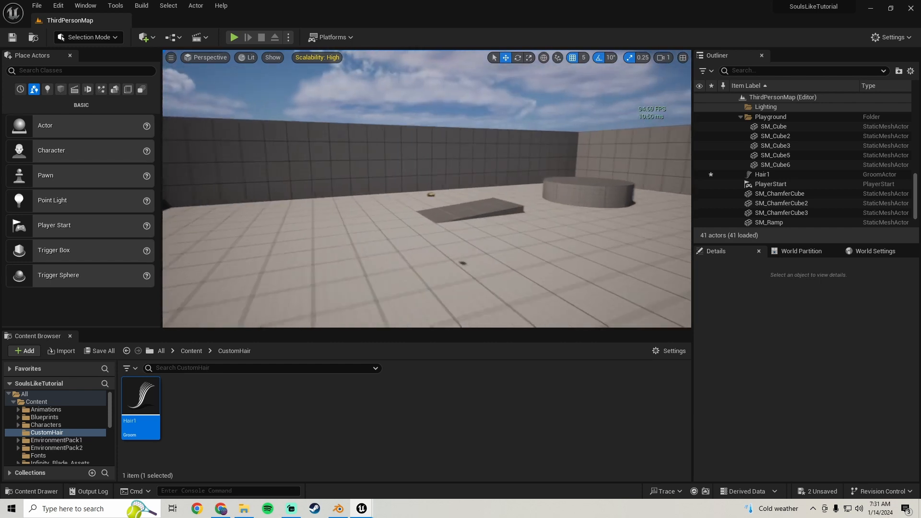
key("s")
right_click_drag(507, 180, 537, 206)
key("w")
key("s")
Save all modified content, including the BP_SurvivalGameChr3 and Hair1 level actors
left_click(99, 351)
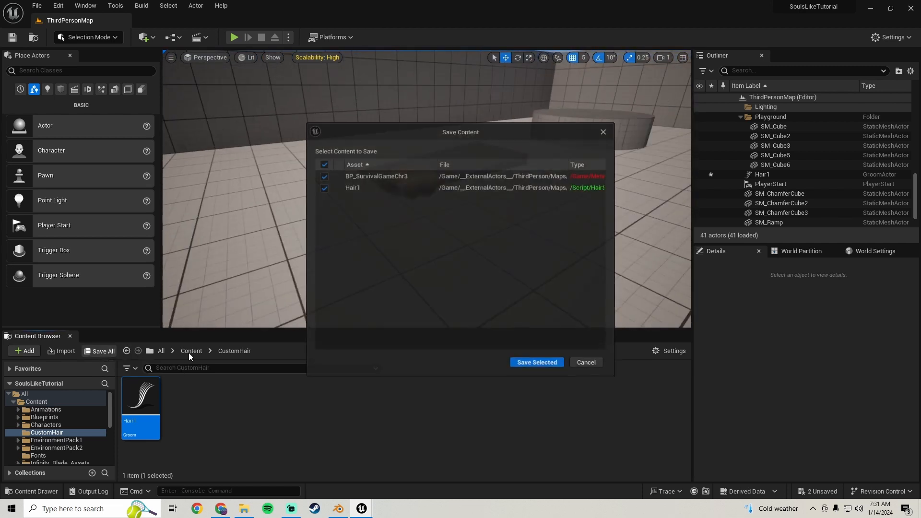
left_click(525, 363)
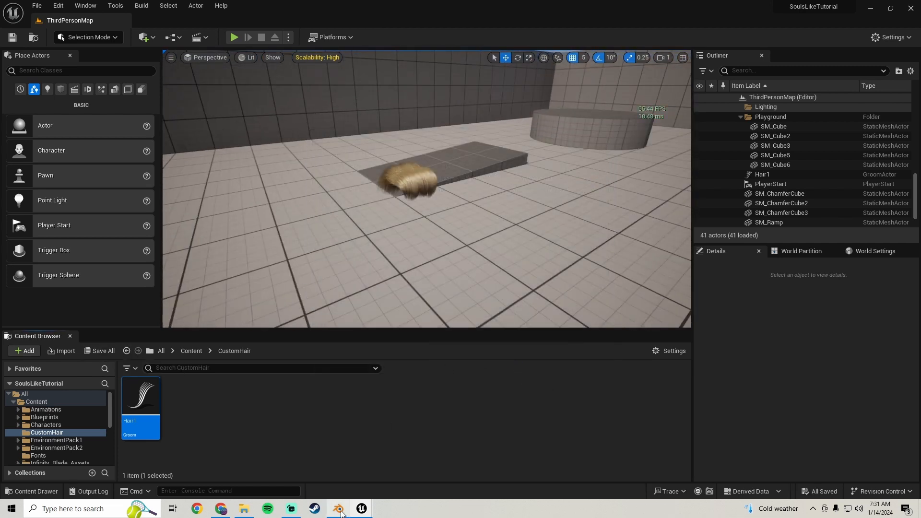
Switch back to the Hair1 groom editor and review the settings of its LODs, including geometry type
mouse_move(364, 511)
left_click(427, 454)
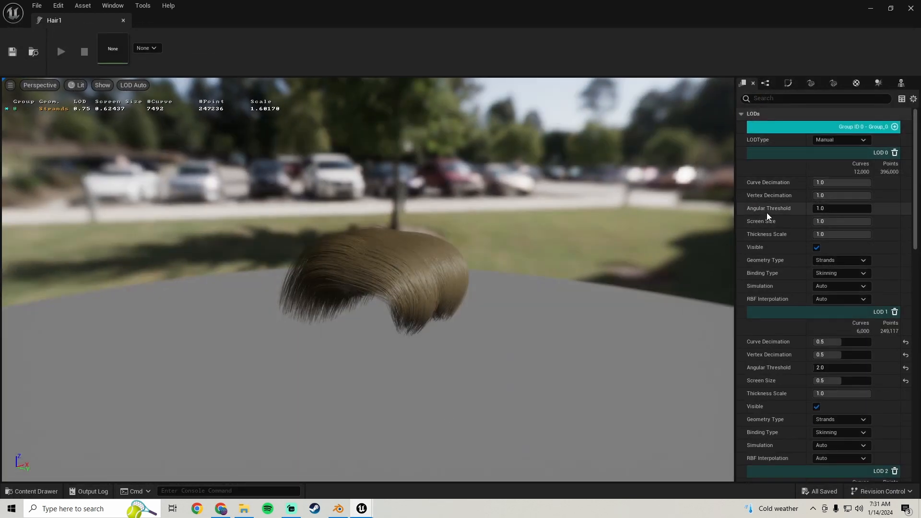
scroll(766, 214, "down", 3)
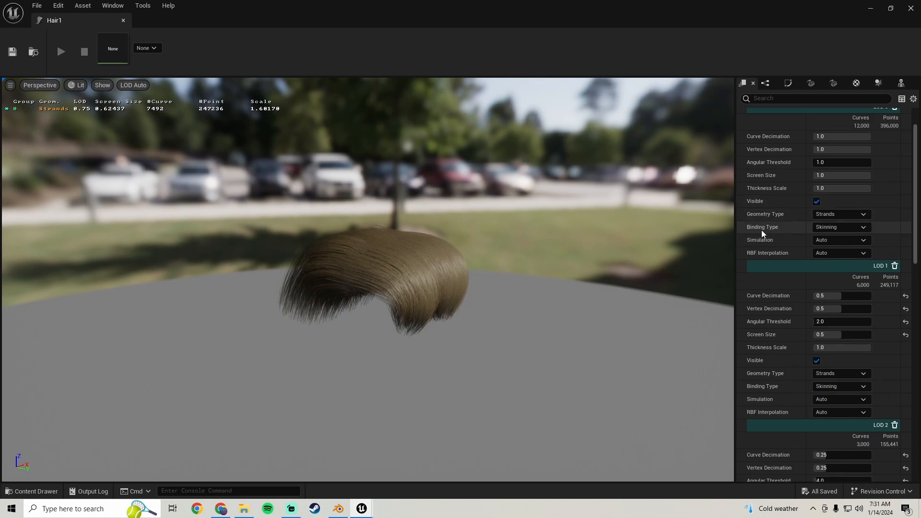
scroll(763, 235, "up", 2)
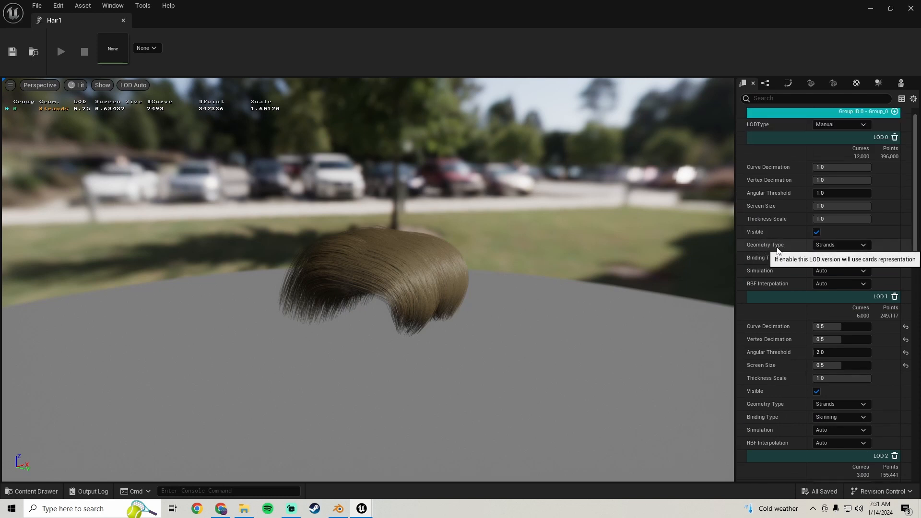
scroll(772, 251, "up", 1)
scroll(772, 245, "down", 4)
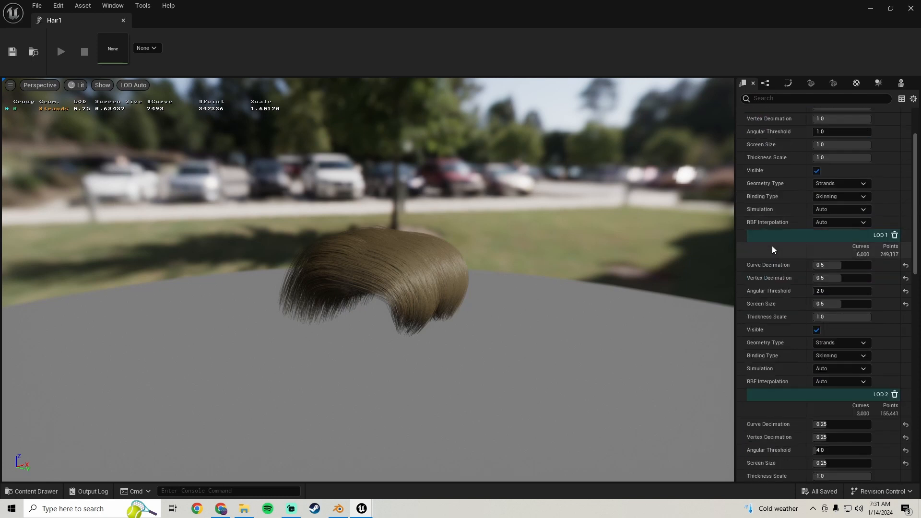
scroll(772, 246, "up", 4)
scroll(758, 189, "down", 8)
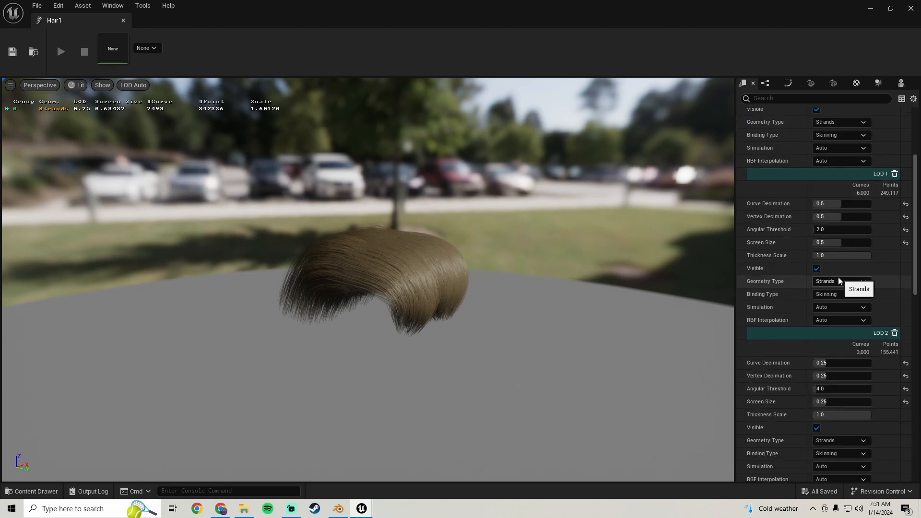
scroll(787, 274, "down", 1)
scroll(786, 276, "down", 3)
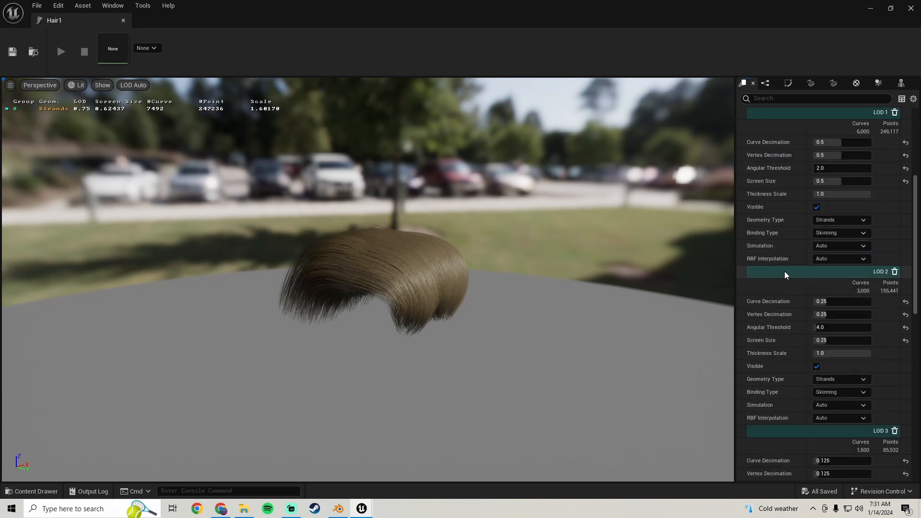
Check the Geometry Type options offered for LOD 1 and view the hair strands from other angles
left_click(839, 220)
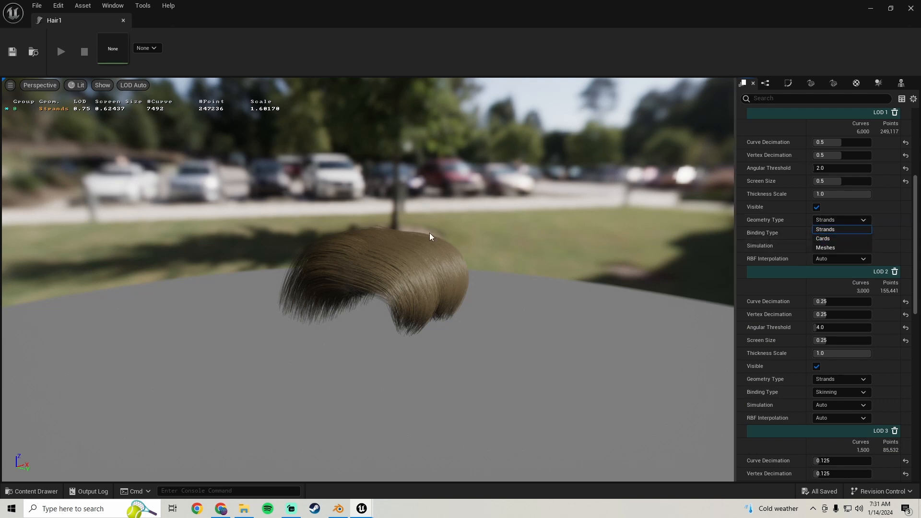
left_click_drag(424, 249, 424, 249)
right_click_drag(424, 245, 424, 245)
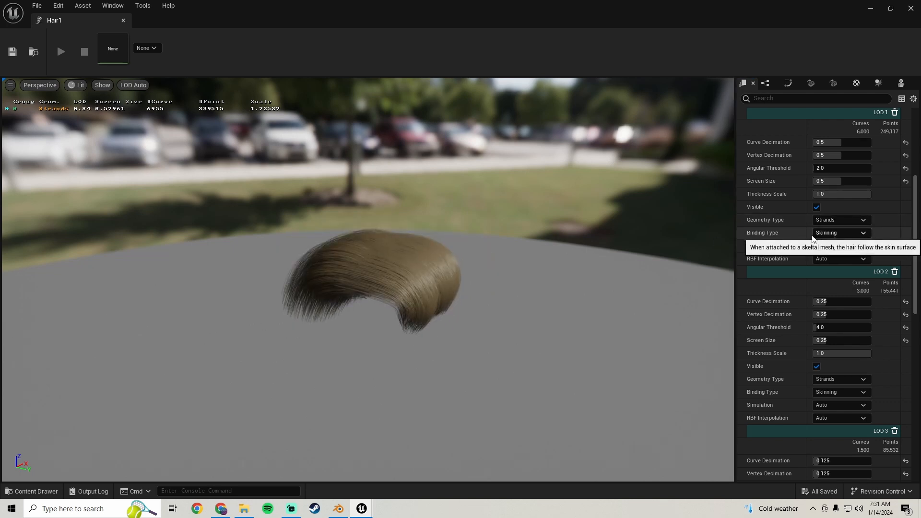
left_click(835, 220)
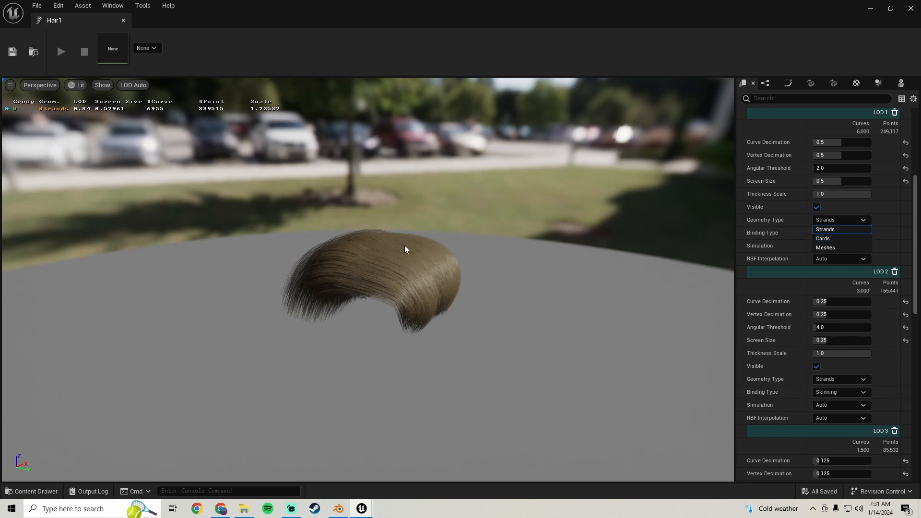
left_click_drag(405, 246, 404, 245)
left_click_drag(366, 451, 367, 451)
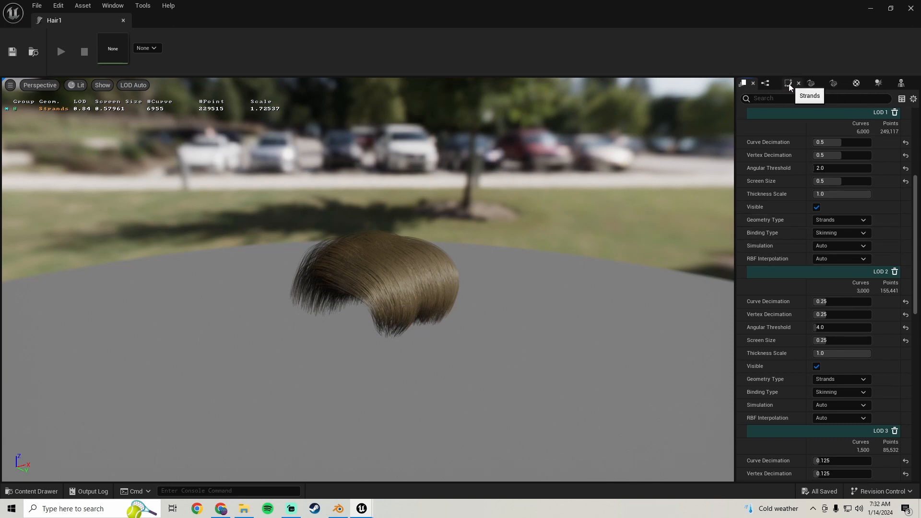
Add a card asset to the Hair1 groom and set its source type to Imported
left_click(812, 83)
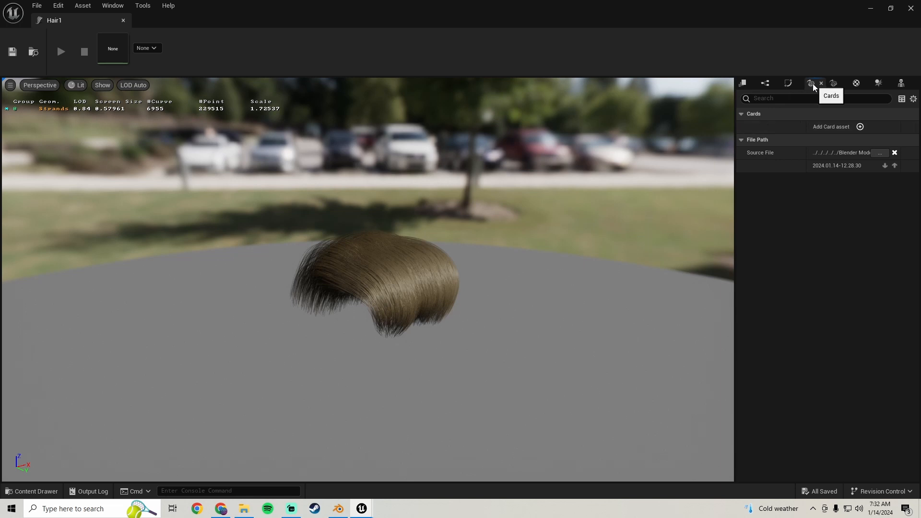
left_click(860, 126)
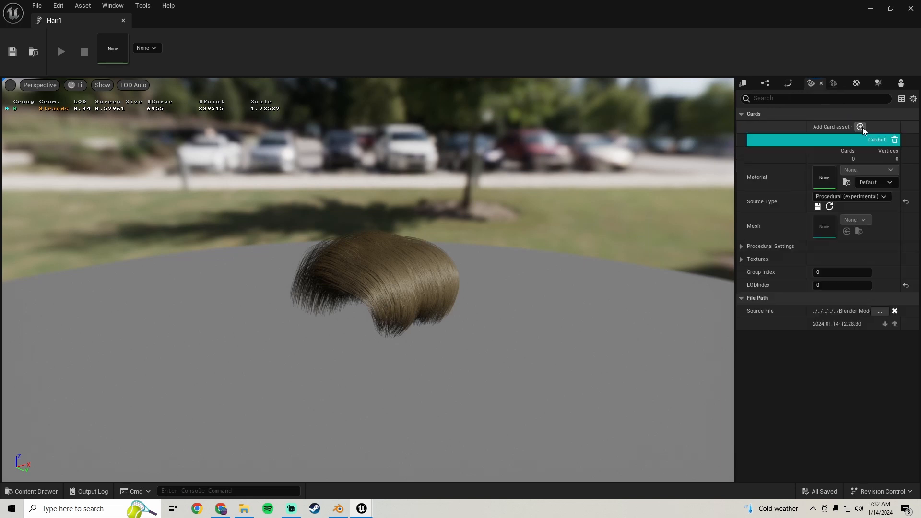
left_click(836, 196)
left_click(825, 206)
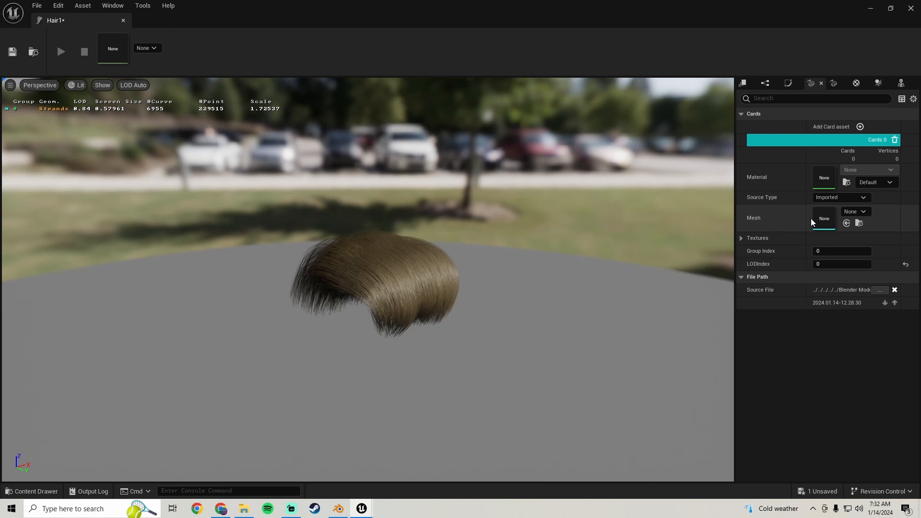
Switch to Blender to examine the original hair model from several angles, and return to the Hair1 groom editor
left_click(338, 508)
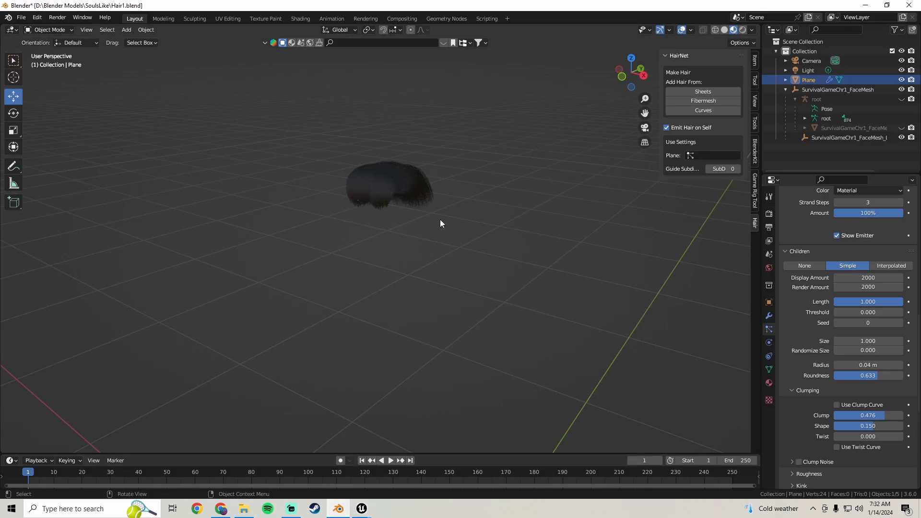
middle_click_drag(368, 171, 376, 197)
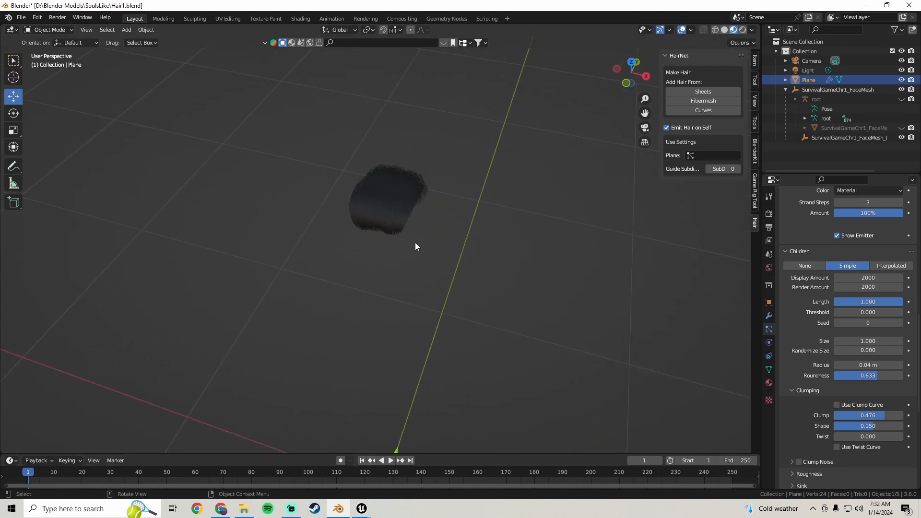
left_click_drag(415, 219, 365, 199)
mouse_move(402, 205)
middle_mouse_down()
mouse_move(323, 174)
mouse_move(259, 181)
mouse_move(376, 185)
mouse_move(425, 140)
mouse_move(510, 146)
mouse_move(363, 173)
mouse_move(389, 188)
mouse_move(384, 206)
middle_mouse_up()
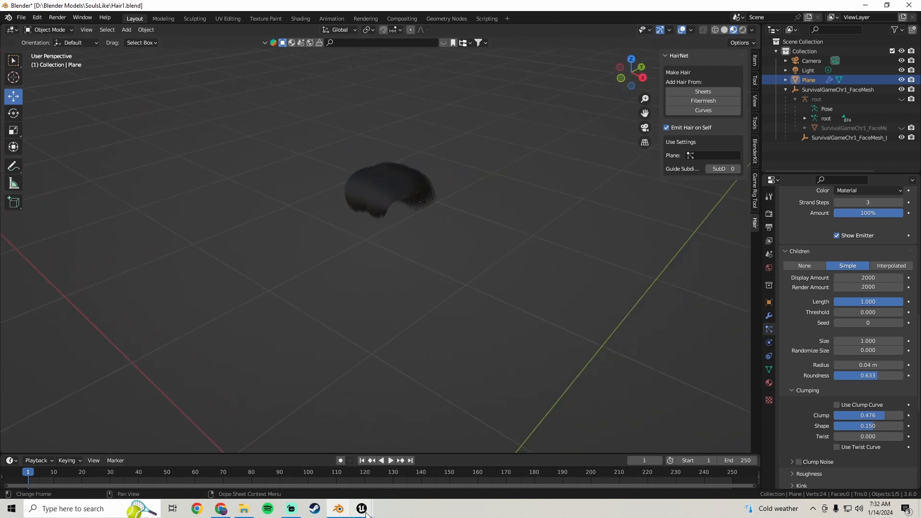
mouse_move(361, 509)
left_click(381, 479)
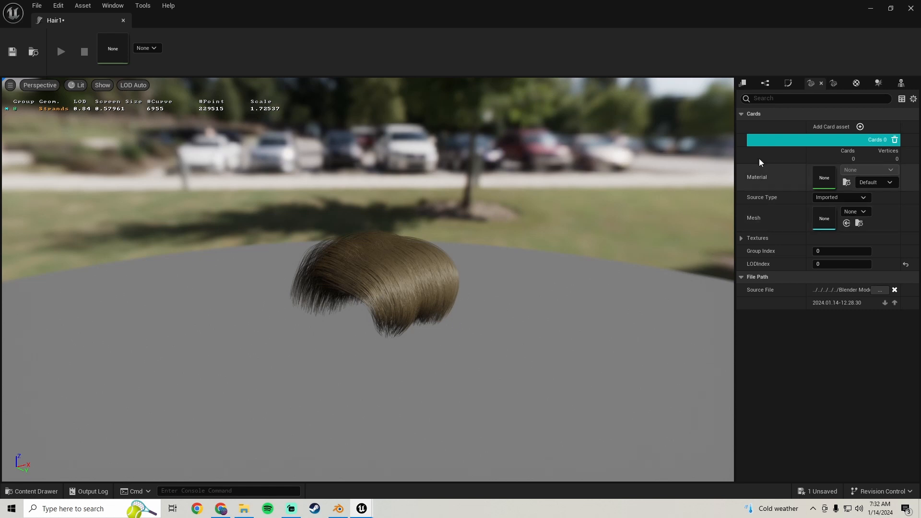
Set the source type of Cards 0 back to Procedural (experimental)
left_click(838, 198)
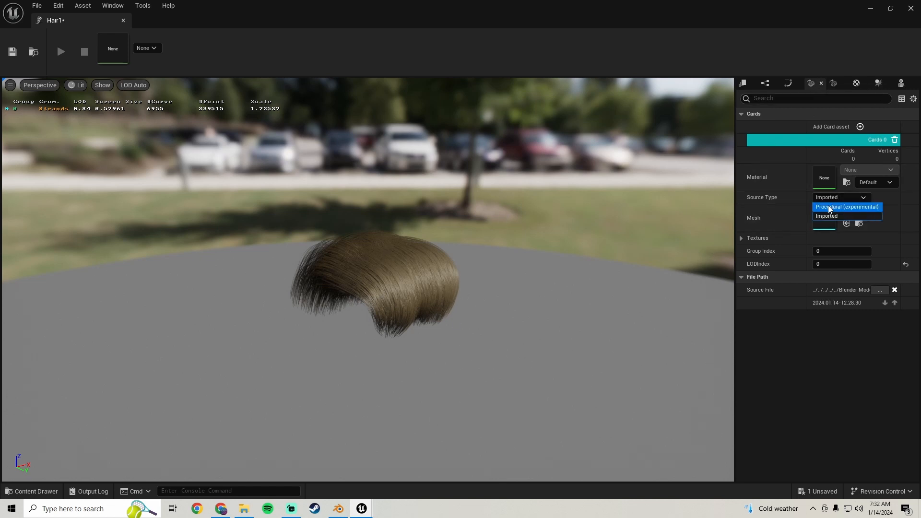
left_click(827, 206)
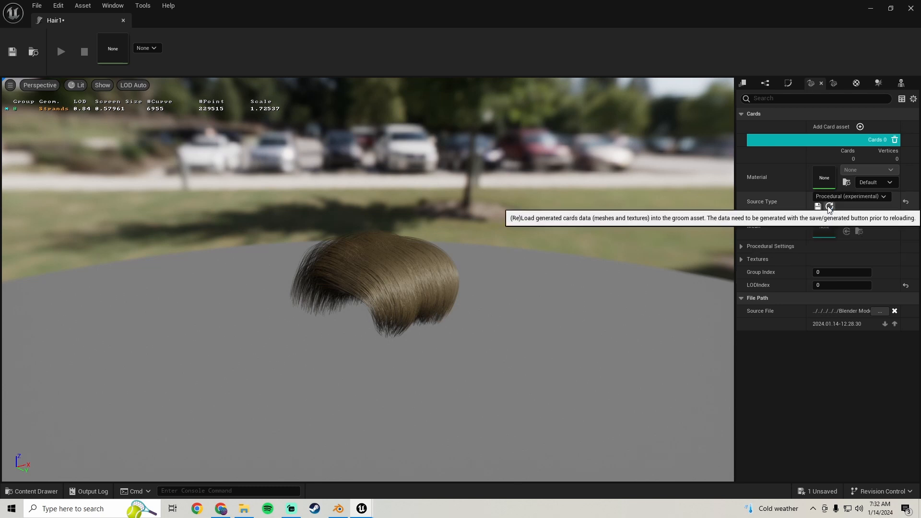
left_click_drag(646, 220, 732, 213)
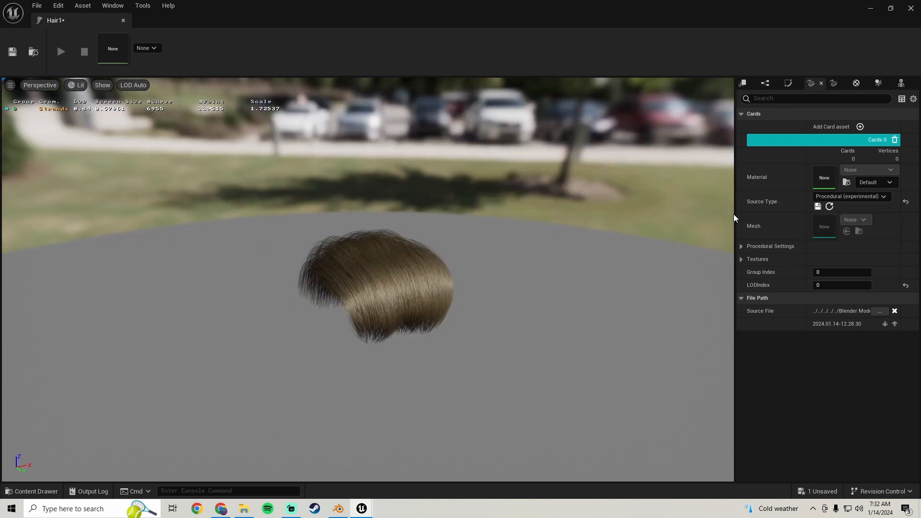
left_click(852, 197)
left_click(820, 376)
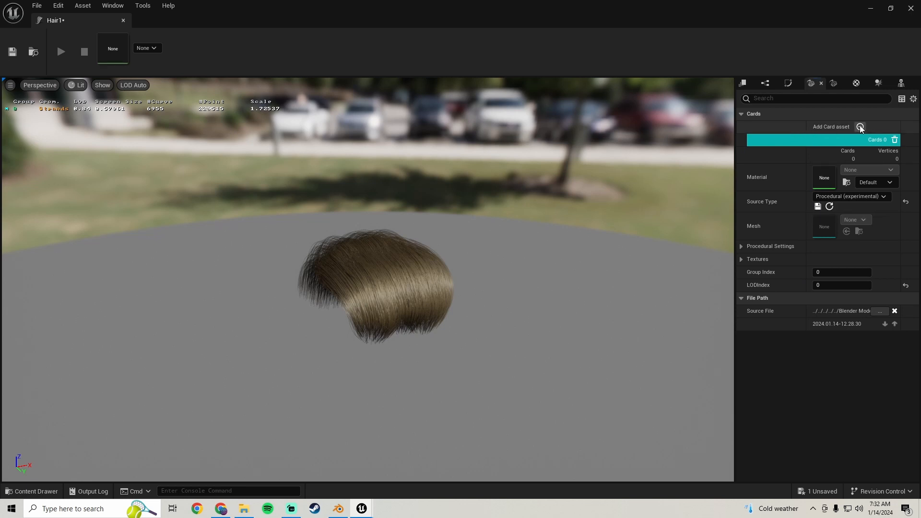
Add two more card assets to the groom, for LOD indexes 1 and 2
left_click(743, 83)
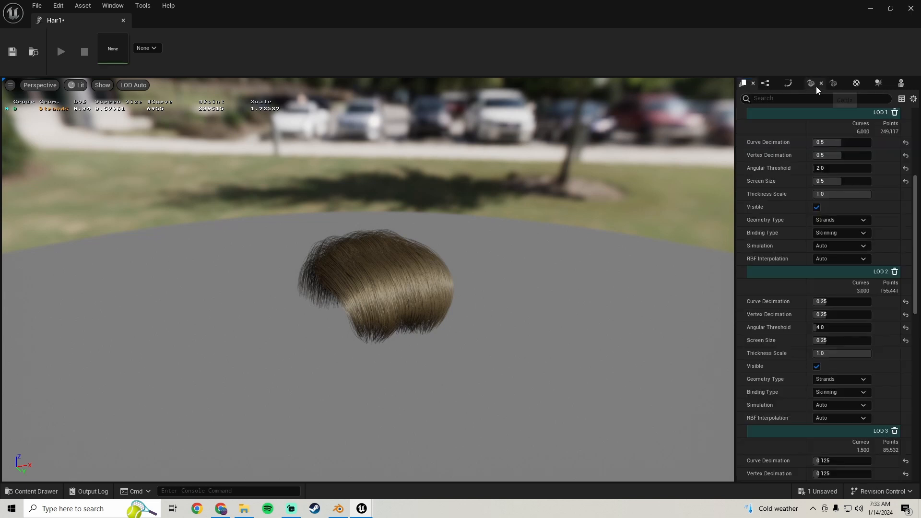
left_click(814, 85)
left_click(859, 128)
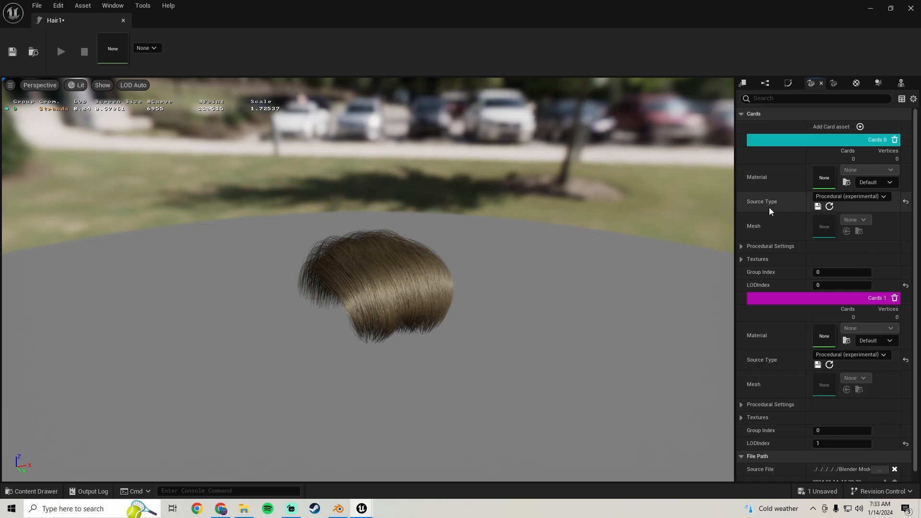
scroll(769, 207, "down", 1)
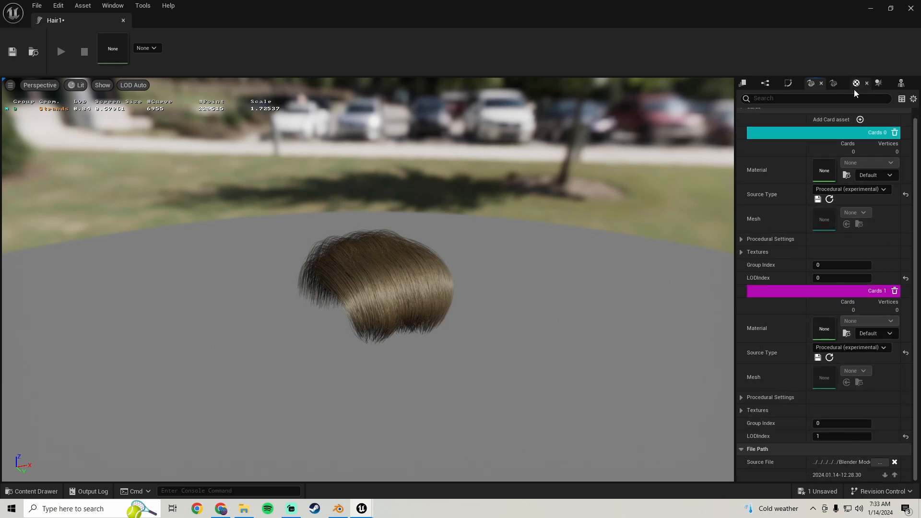
left_click(861, 120)
scroll(759, 310, "down", 5)
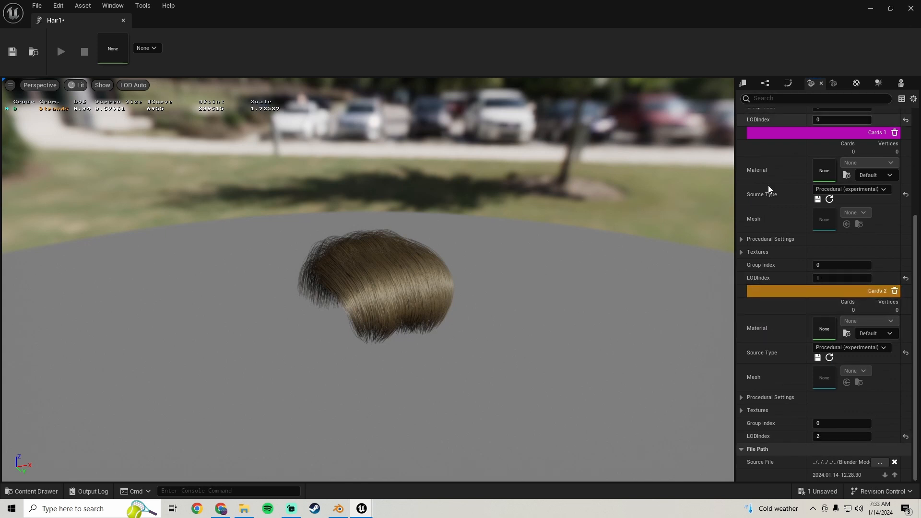
Add three further card assets so that LOD indexes 3, 4 and 5 each have one
scroll(767, 185, "up", 5)
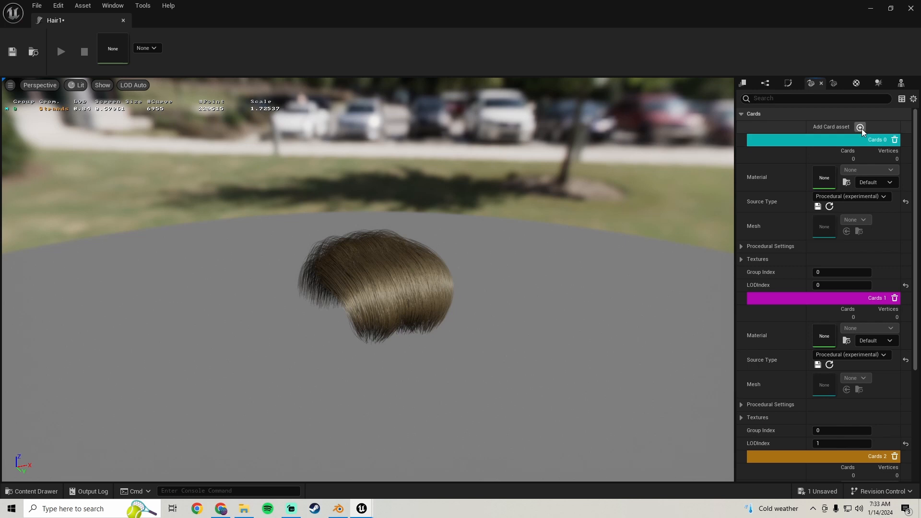
scroll(775, 279, "down", 14)
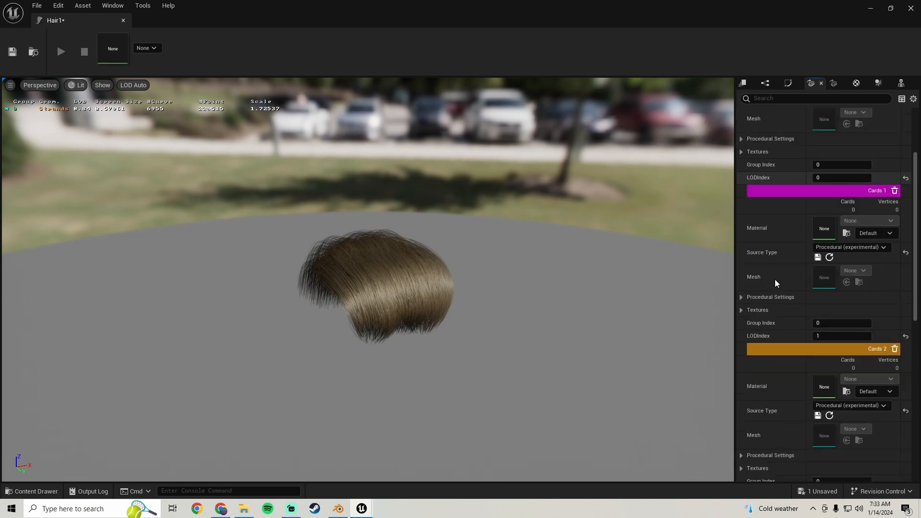
scroll(775, 301, "up", 14)
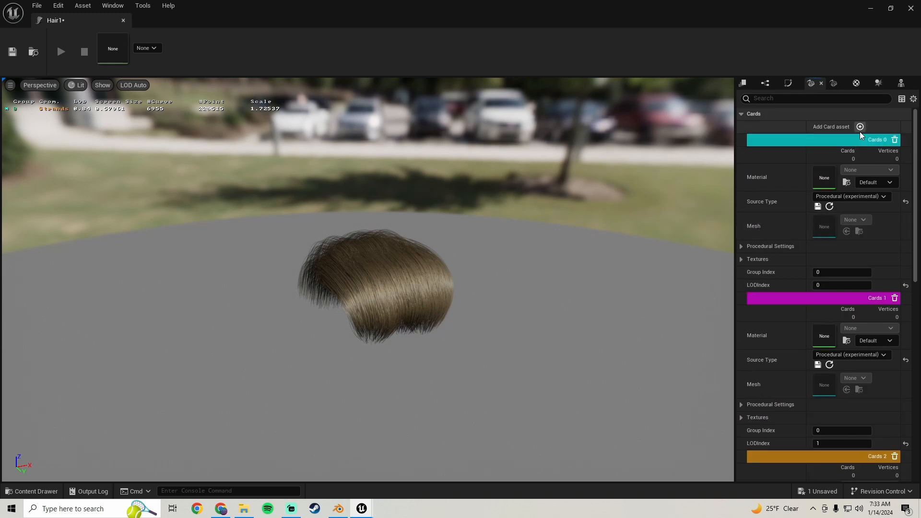
scroll(760, 269, "down", 10)
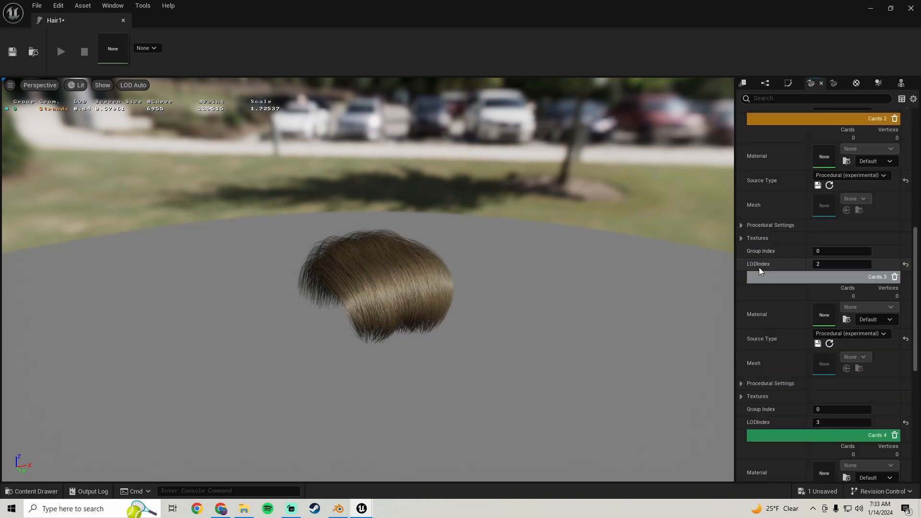
scroll(759, 268, "up", 5)
scroll(755, 257, "down", 13)
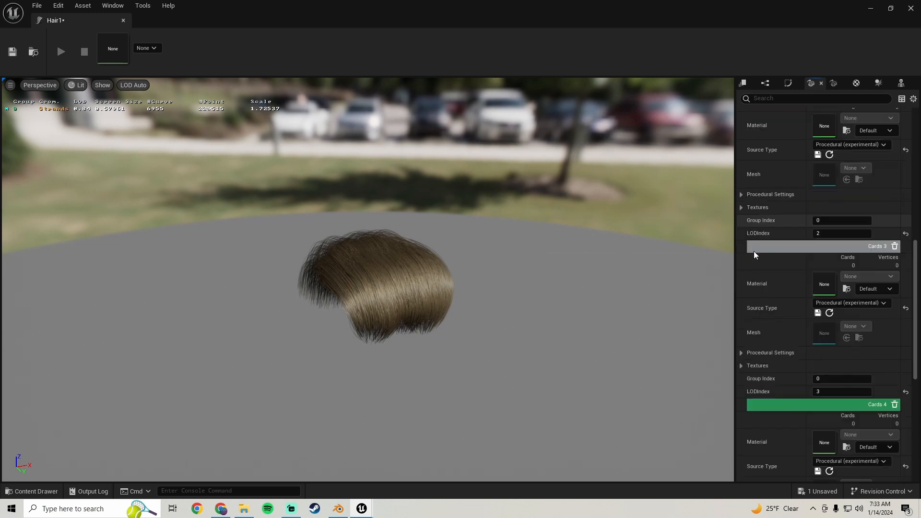
scroll(753, 252, "up", 3)
scroll(753, 250, "down", 10)
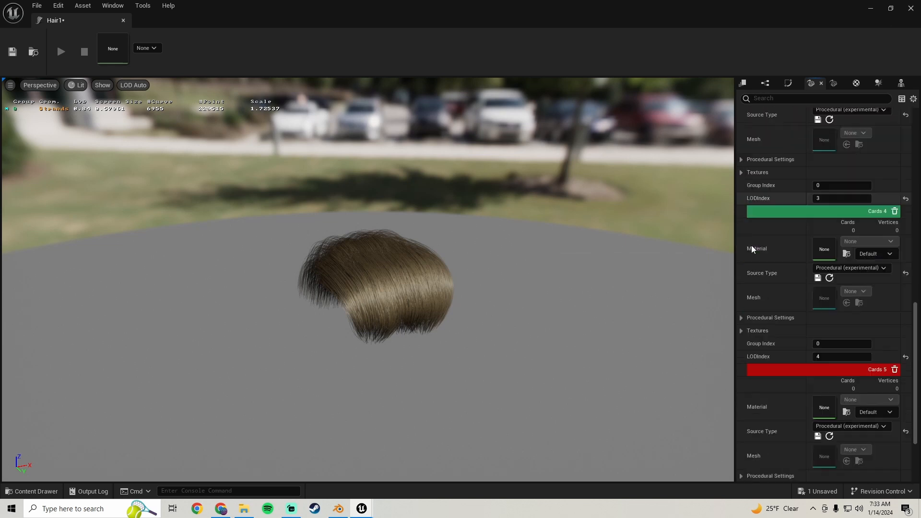
scroll(752, 248, "down", 3)
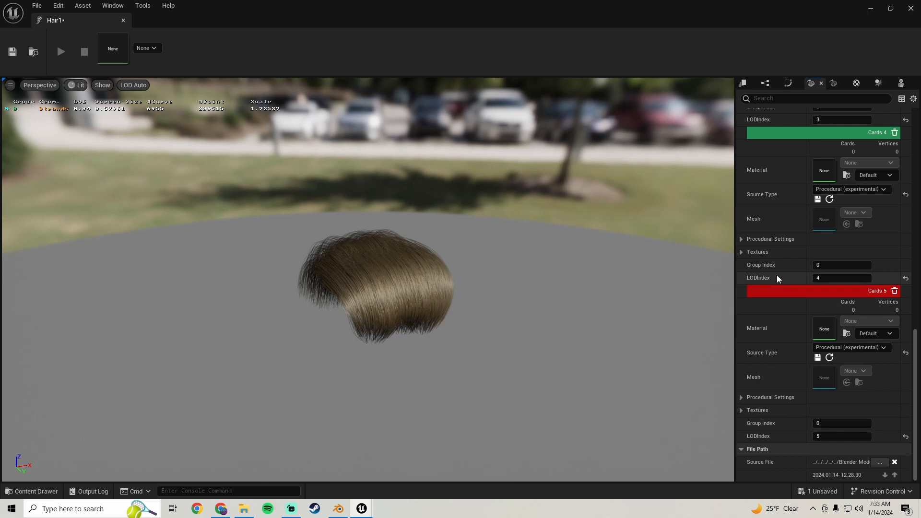
scroll(776, 280, "up", 2)
scroll(776, 315, "down", 2)
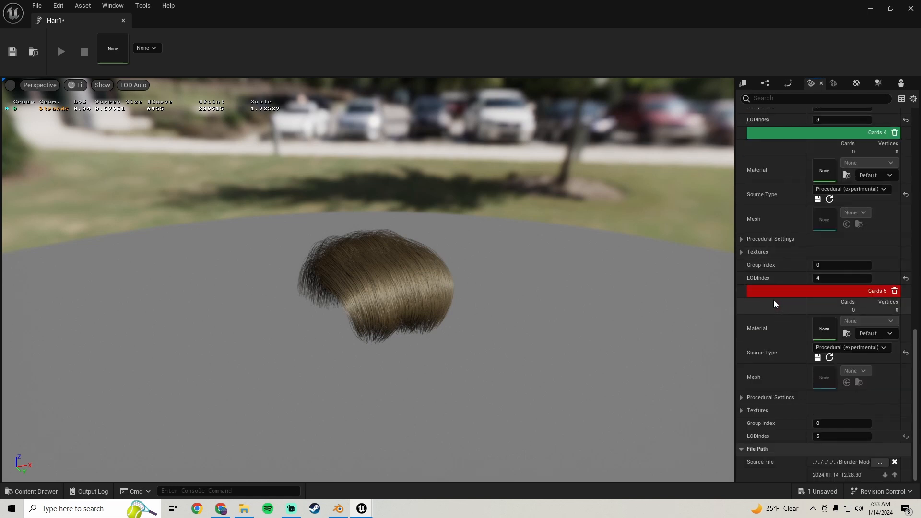
Review the procedural geometry settings of Cards 5 and generate and save its cards data
left_click(741, 397)
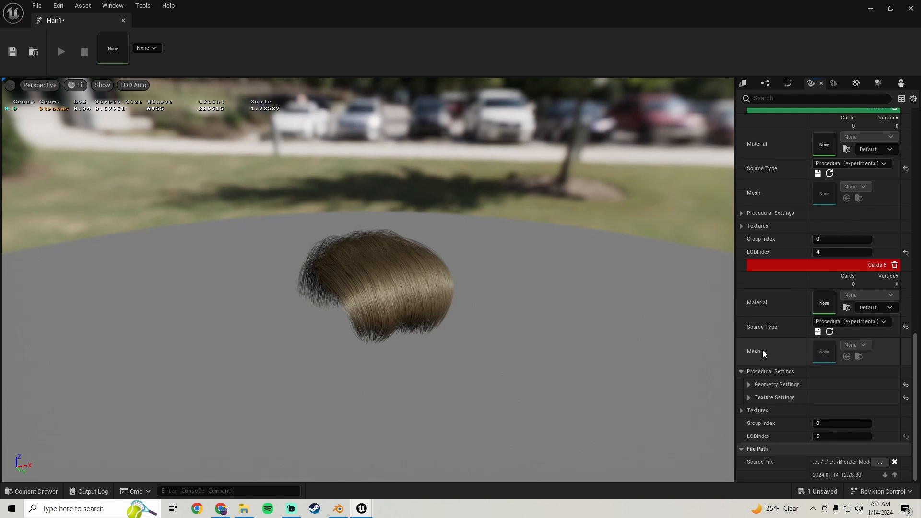
left_click(752, 385)
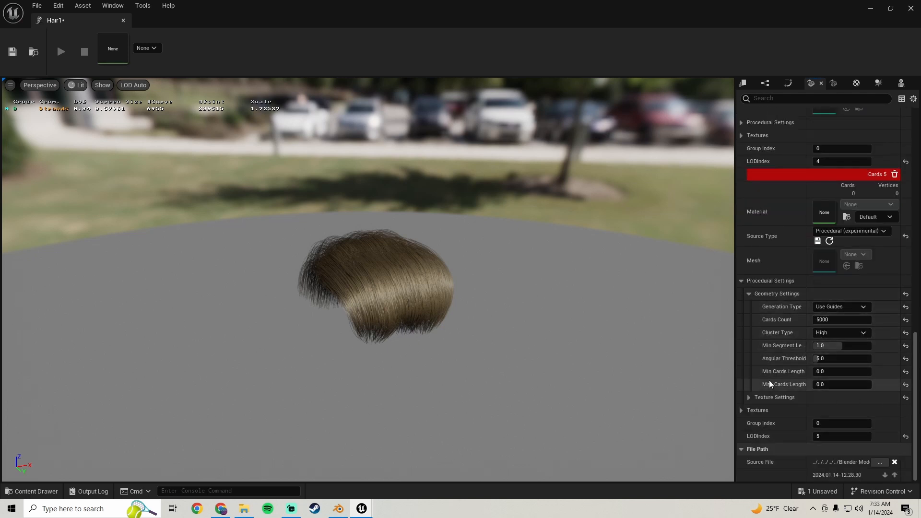
scroll(776, 357, "up", 1)
scroll(769, 338, "down", 1)
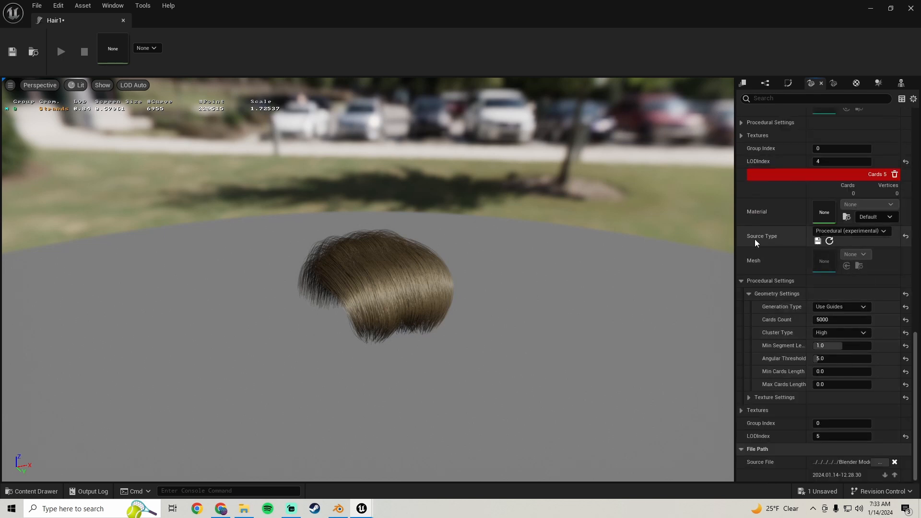
left_click(817, 241)
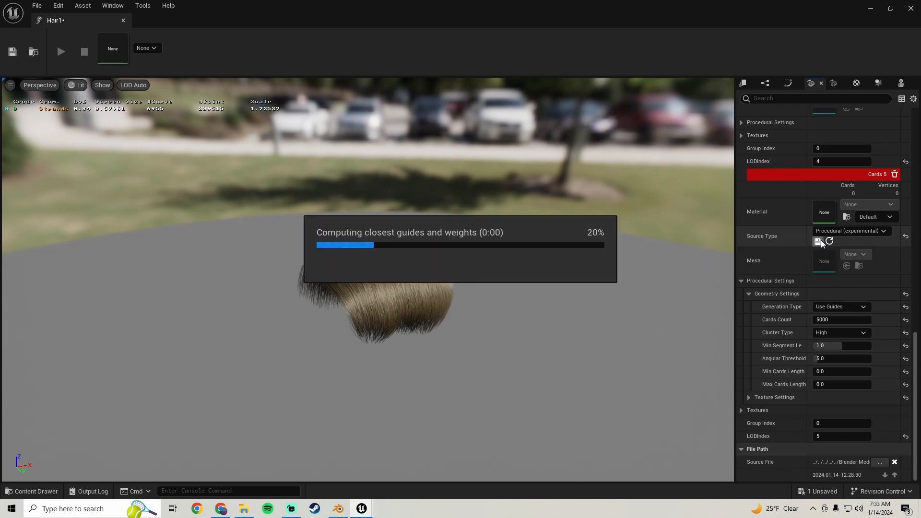
Place the generated LOD 5 hair cards static mesh in the level to compare it with the groom, and delete it again
left_click(872, 8)
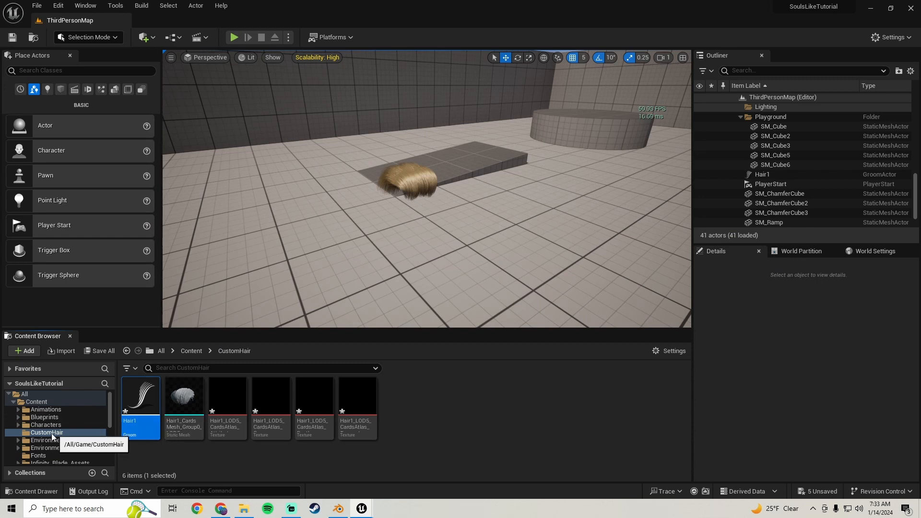
left_click(183, 400)
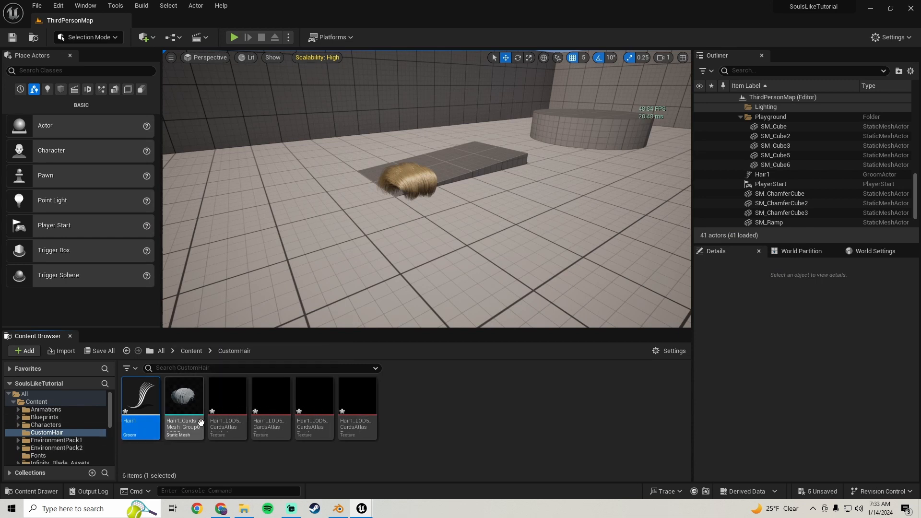
left_click_drag(286, 298, 334, 309)
key("f")
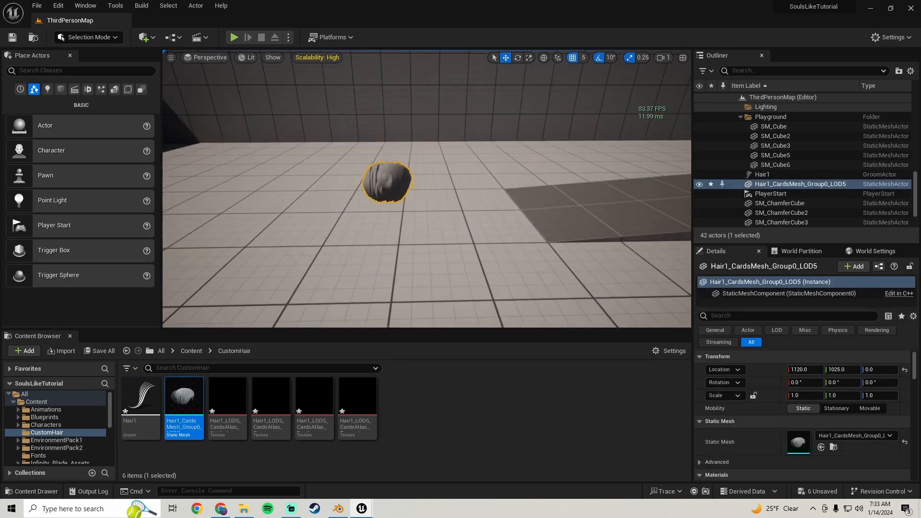
right_click_drag(333, 238, 333, 239)
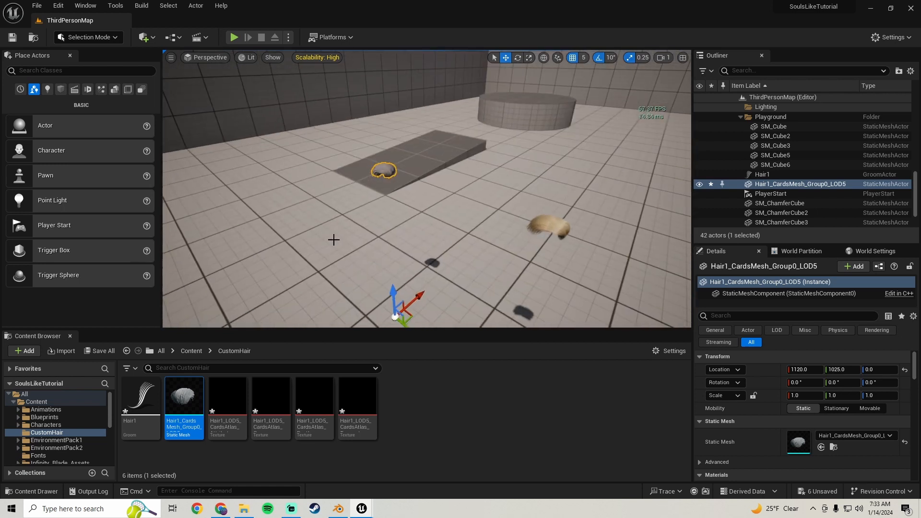
key("Delete")
Save all modified content, including the Hair1 groom and its LOD 5 cards atlas textures
left_click(99, 350)
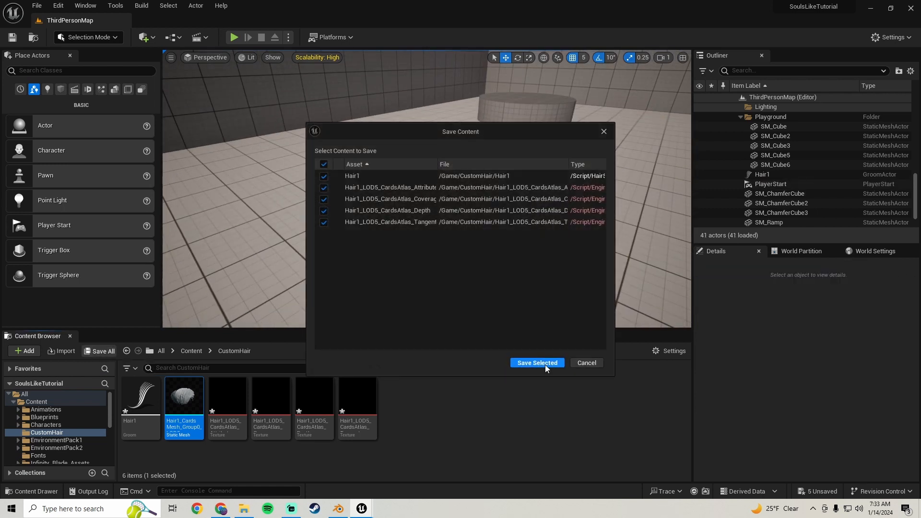
left_click(544, 364)
In the Hair1 groom asset, set LOD 4's geometry type to Cards and check the hair from farther away
mouse_move(363, 509)
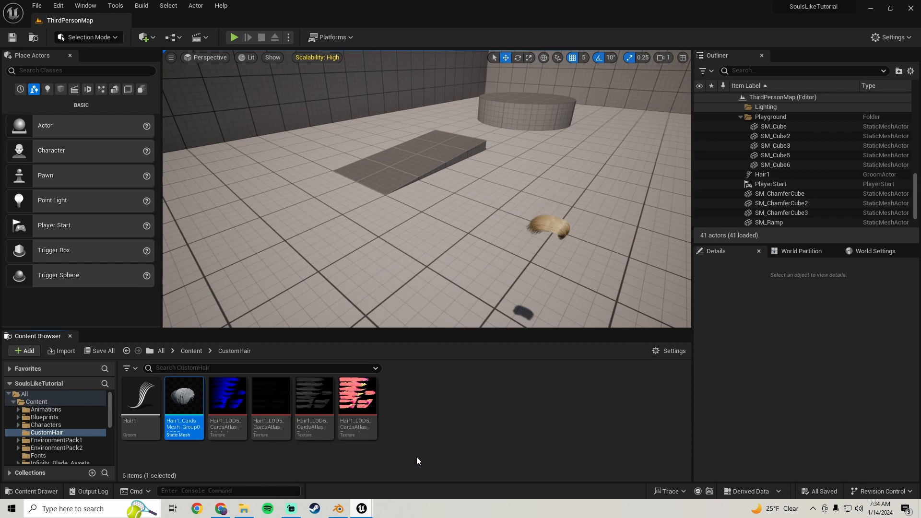
left_click(416, 456)
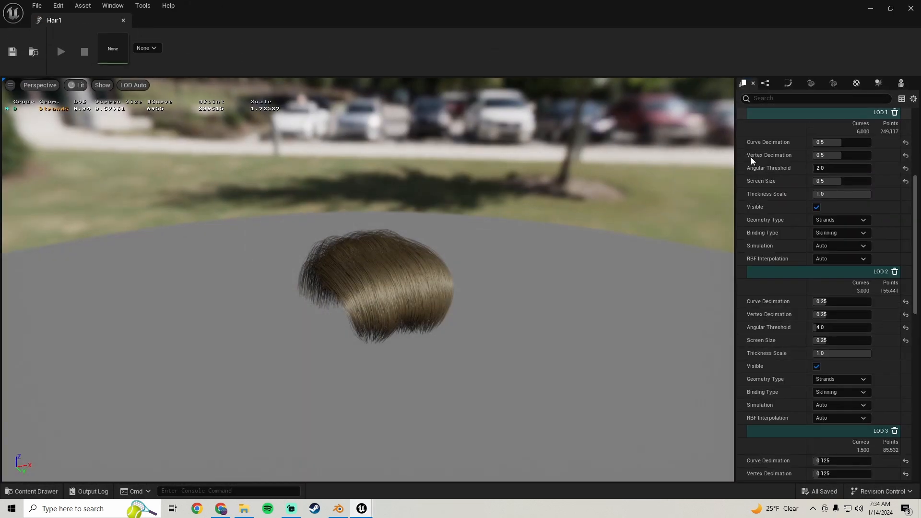
scroll(777, 249, "down", 10)
scroll(772, 228, "down", 5)
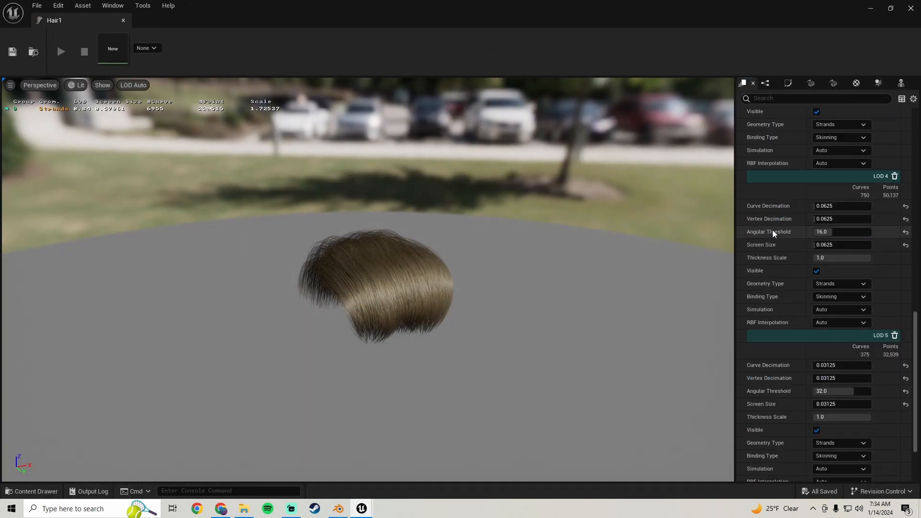
left_click(830, 283)
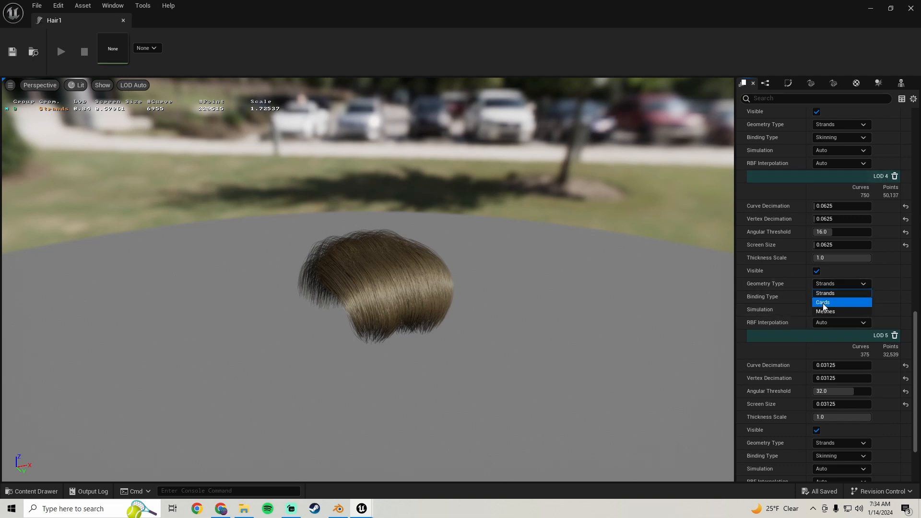
left_click(822, 303)
right_click_drag(369, 281, 369, 326)
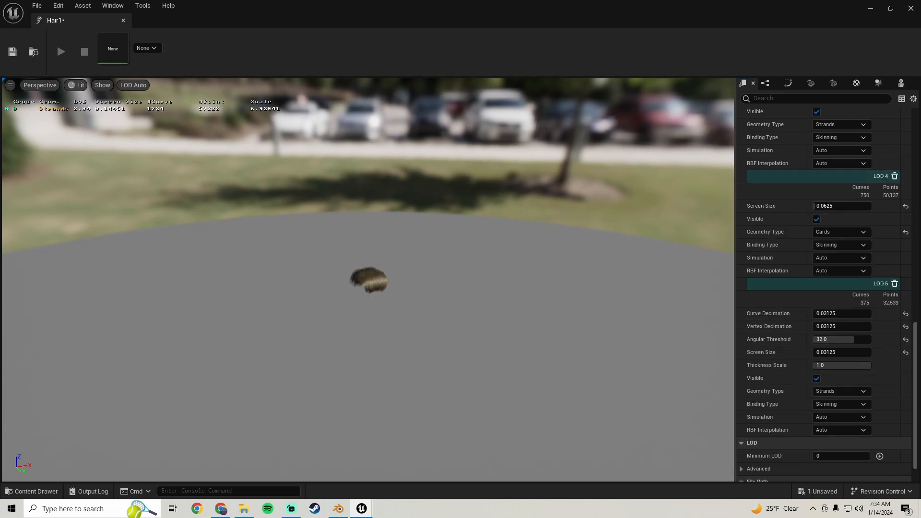
right_click_drag(369, 280, 369, 307)
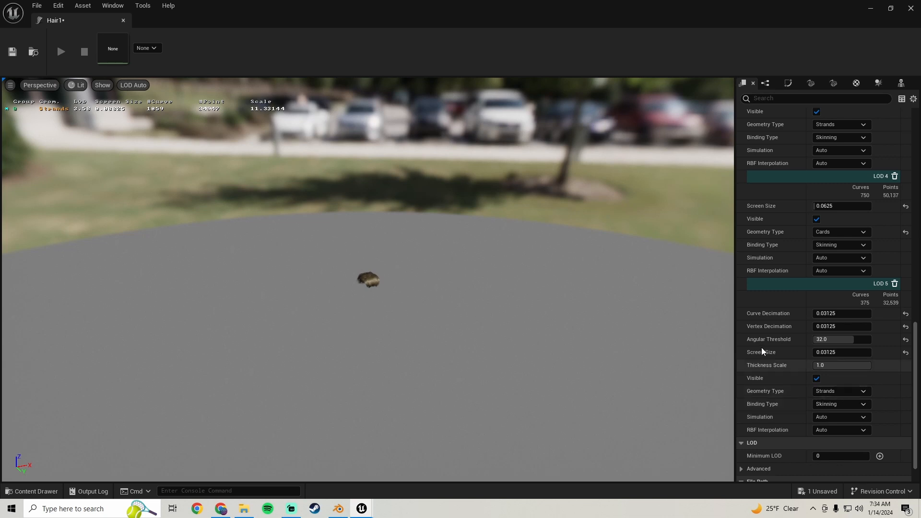
Switch LOD 4's geometry type back to Strands and save the groom
left_click(842, 229)
left_click(841, 242)
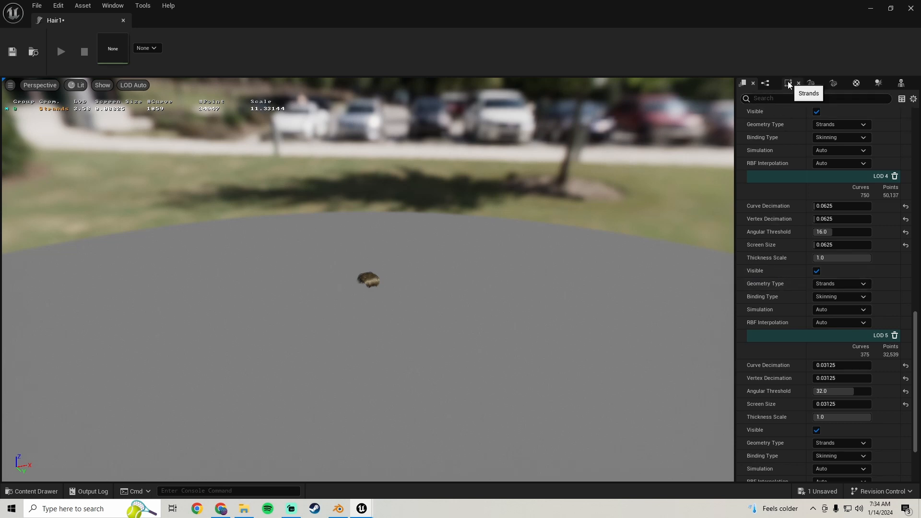
left_click(13, 51)
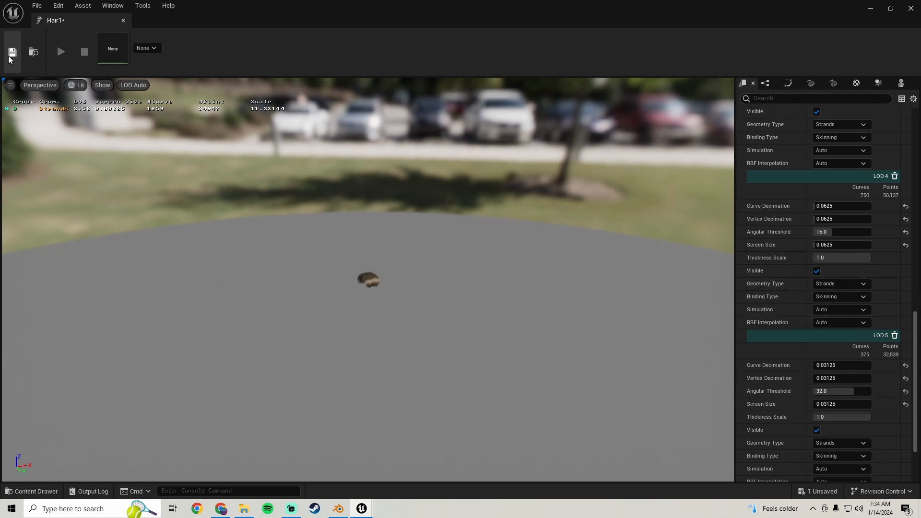
Set LOD 4's geometry type to Cards again and check the group's LOD type options, keeping Manual
left_click(832, 284)
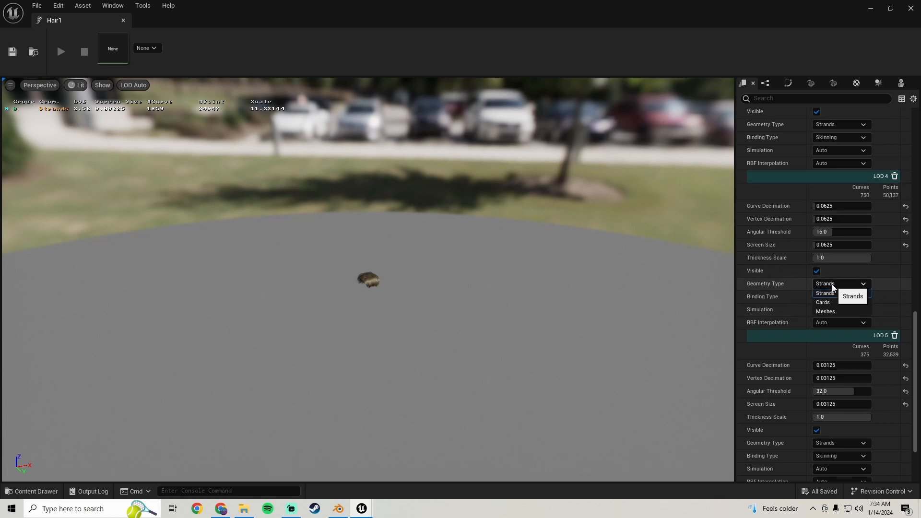
left_click(841, 301)
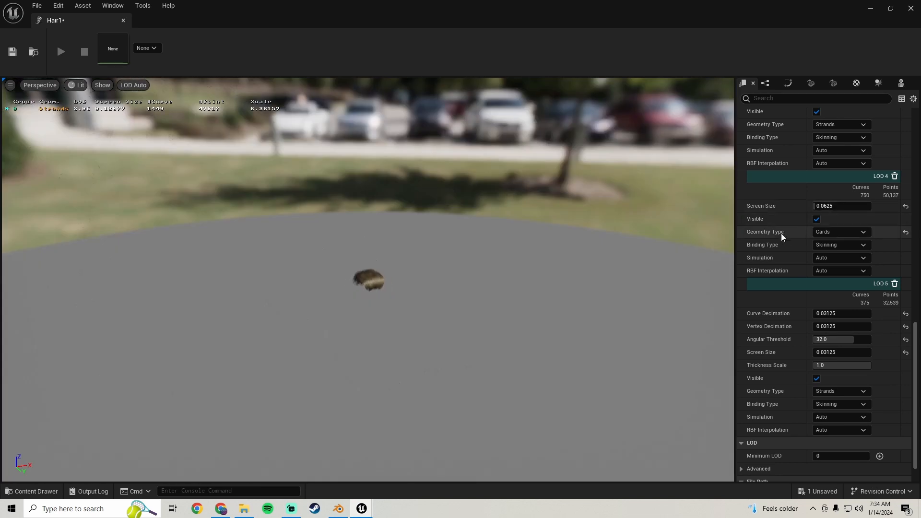
scroll(759, 242, "up", 3)
scroll(759, 242, "up", 10)
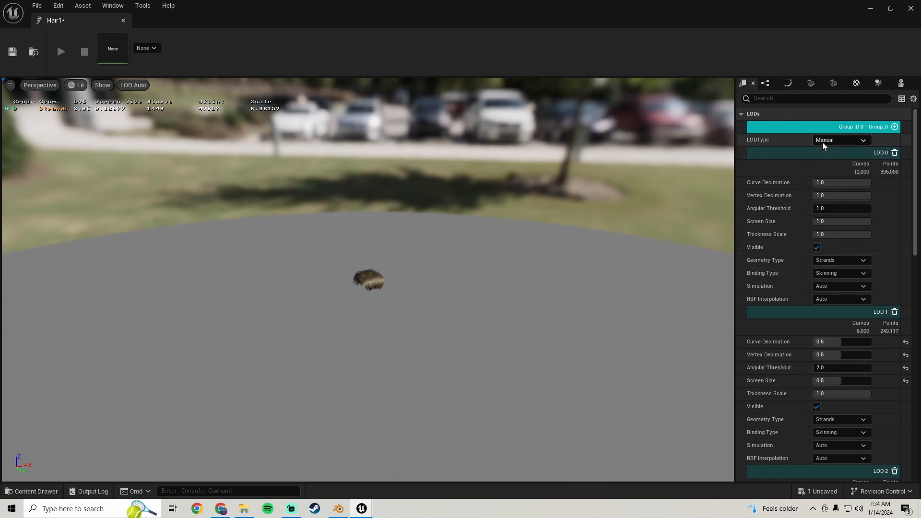
left_click(837, 139)
left_click(834, 134)
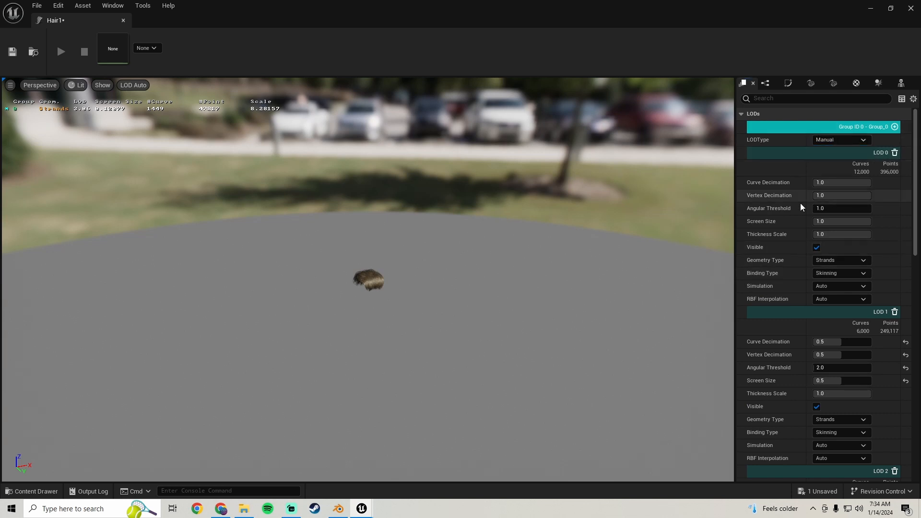
Set the groom's Minimum LOD to 4, check the preview and save the asset
scroll(918, 179, "down", 13)
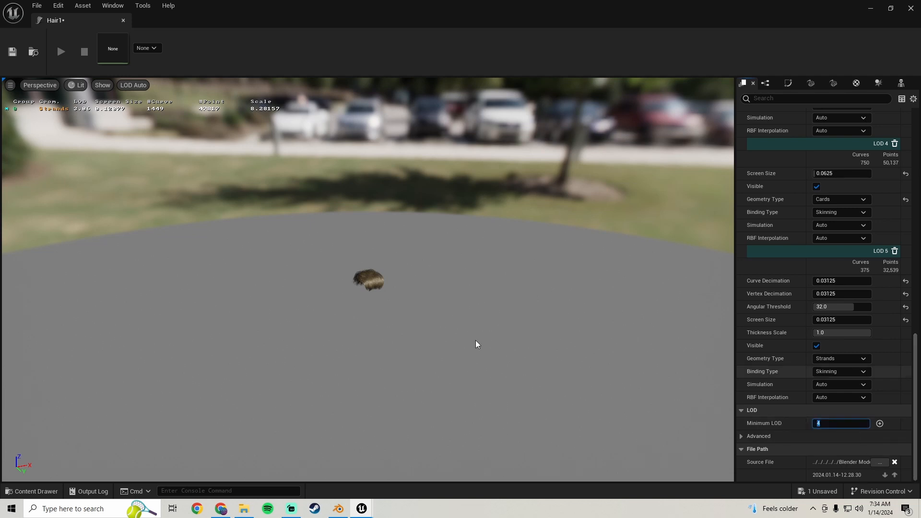
mouse_move(476, 345)
right_mouse_down()
mouse_move(508, 346)
mouse_move(489, 345)
right_mouse_up()
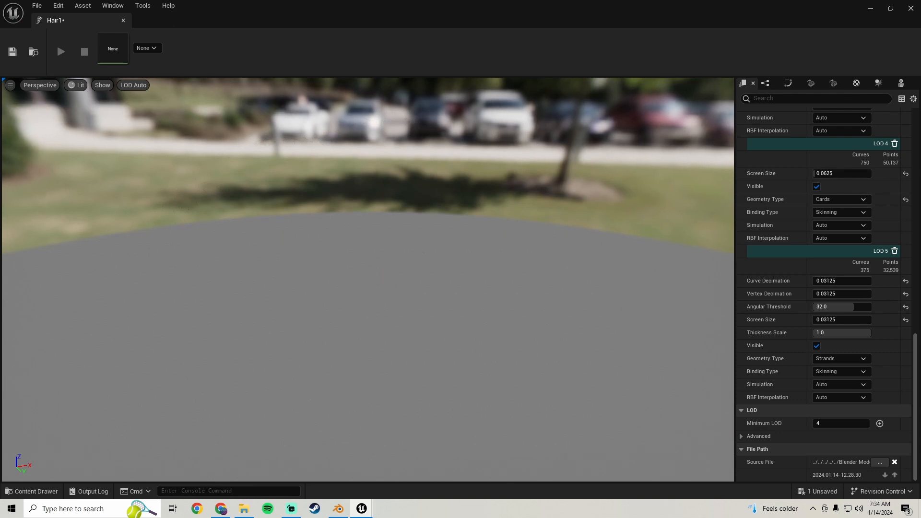
right_click_drag(490, 346, 497, 345)
left_click(13, 52)
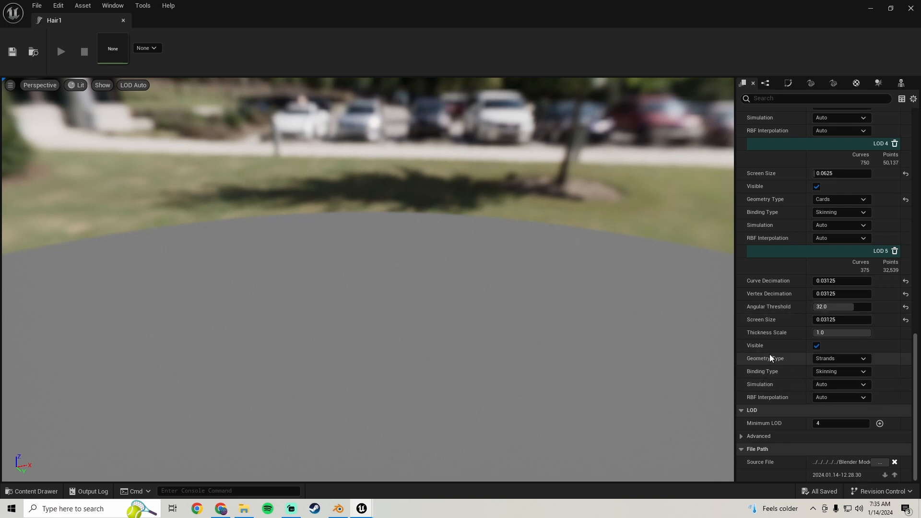
Generate and save the procedural cards data for Cards 2, the card asset with LOD index 2
left_click(788, 85)
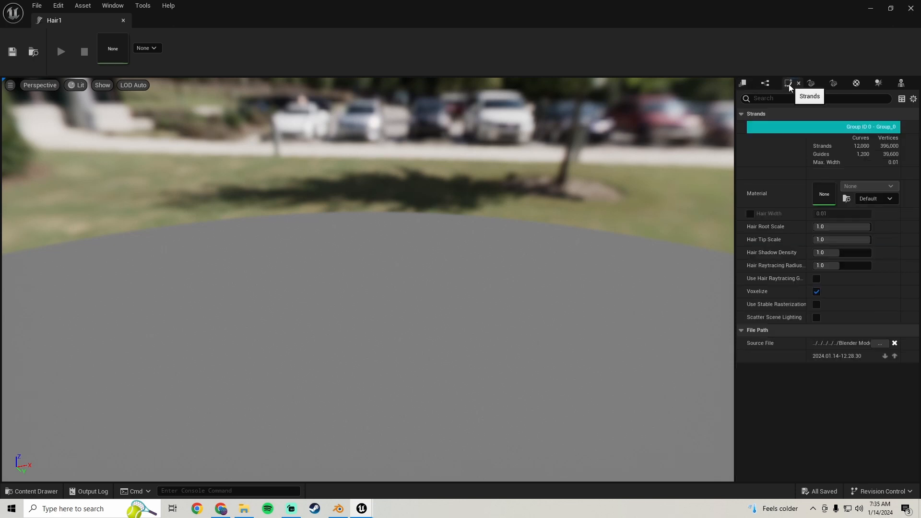
left_click(815, 85)
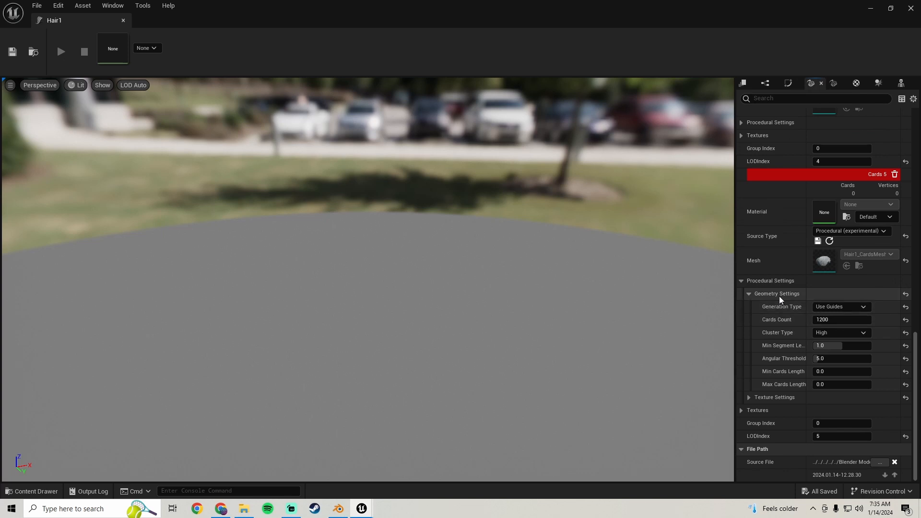
scroll(767, 316, "up", 3)
scroll(764, 313, "up", 15)
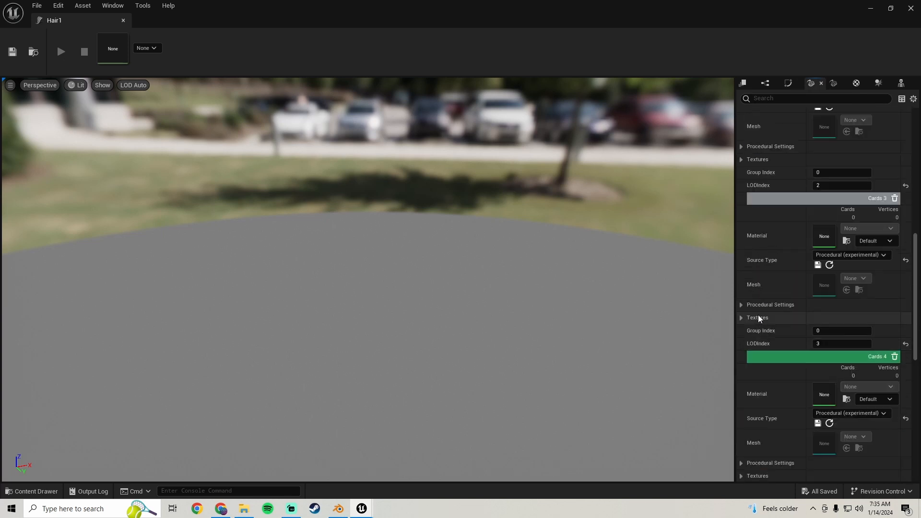
scroll(767, 278, "up", 6)
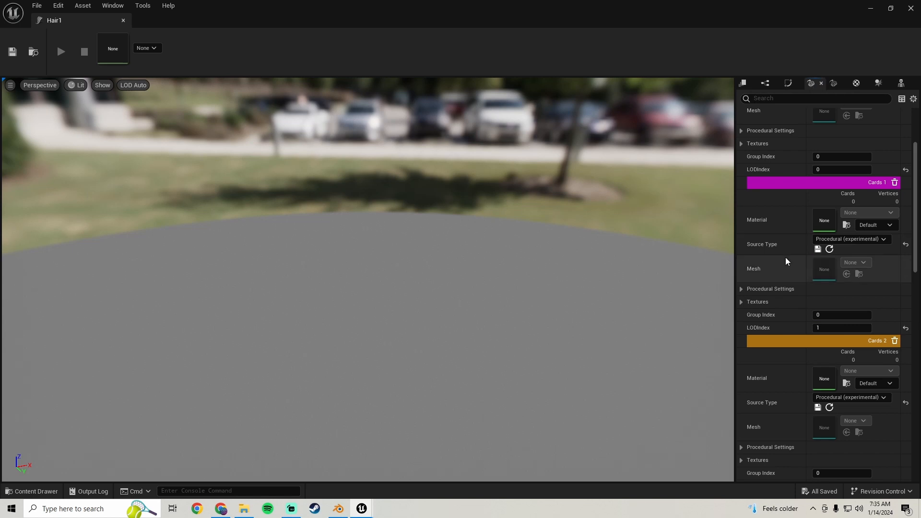
scroll(764, 307, "up", 4)
scroll(765, 301, "down", 4)
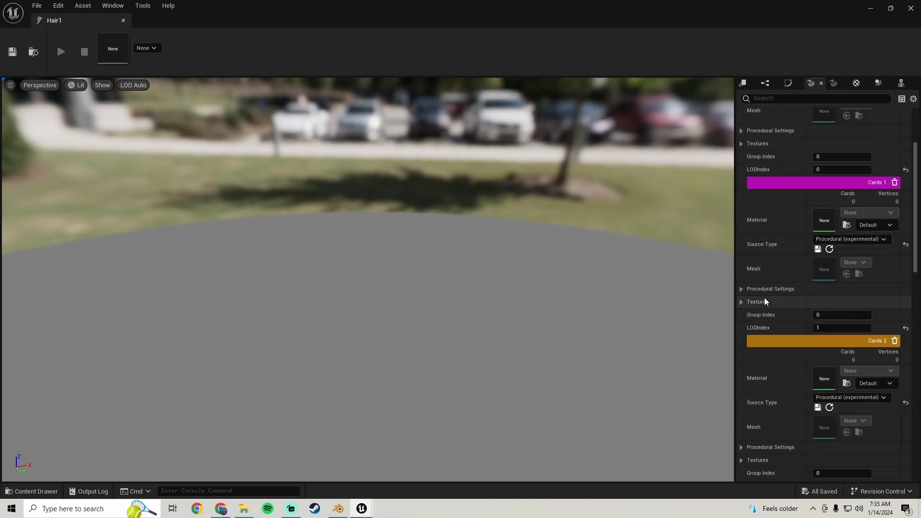
scroll(764, 301, "down", 2)
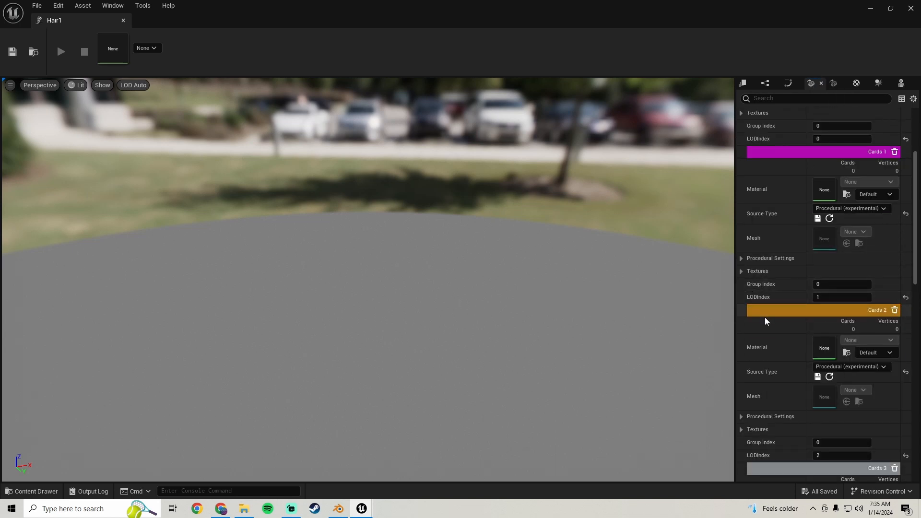
scroll(765, 317, "down", 4)
left_click(818, 316)
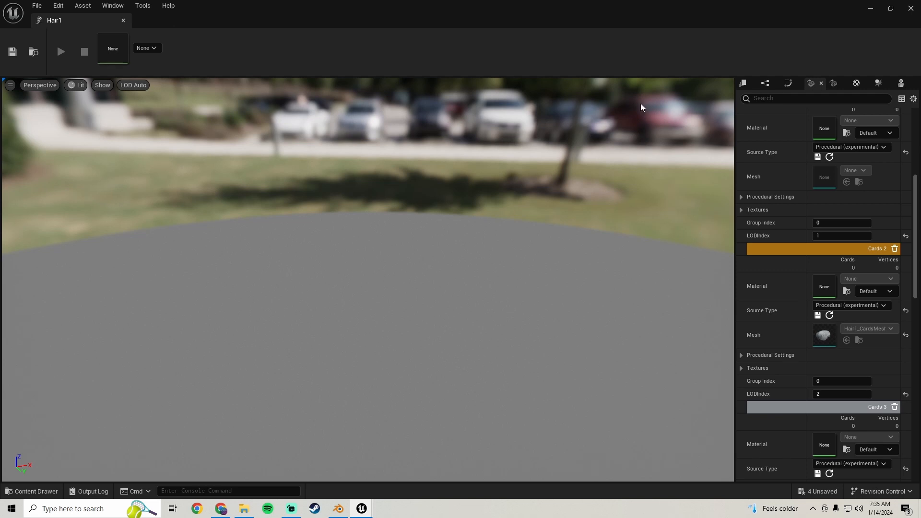
Set LOD 1's geometry type to Cards, save the groom and check the hair from a distance
left_click(743, 84)
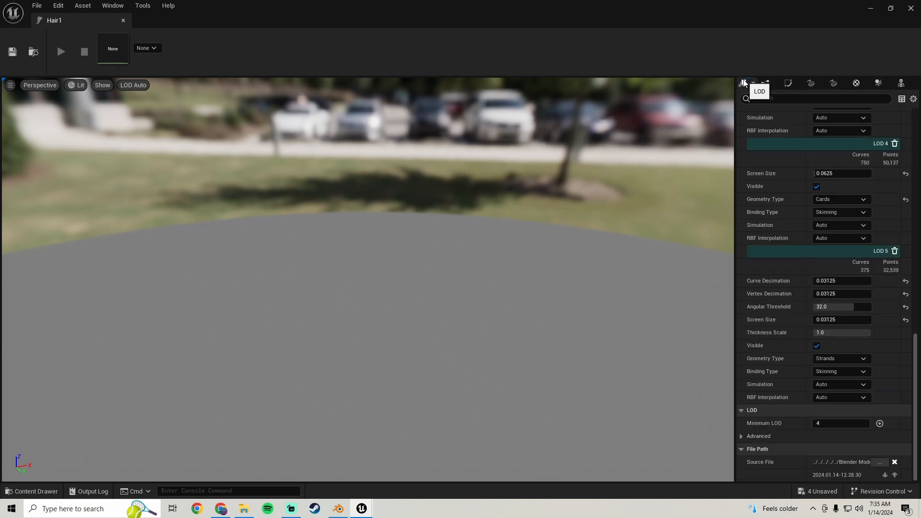
scroll(764, 265, "up", 10)
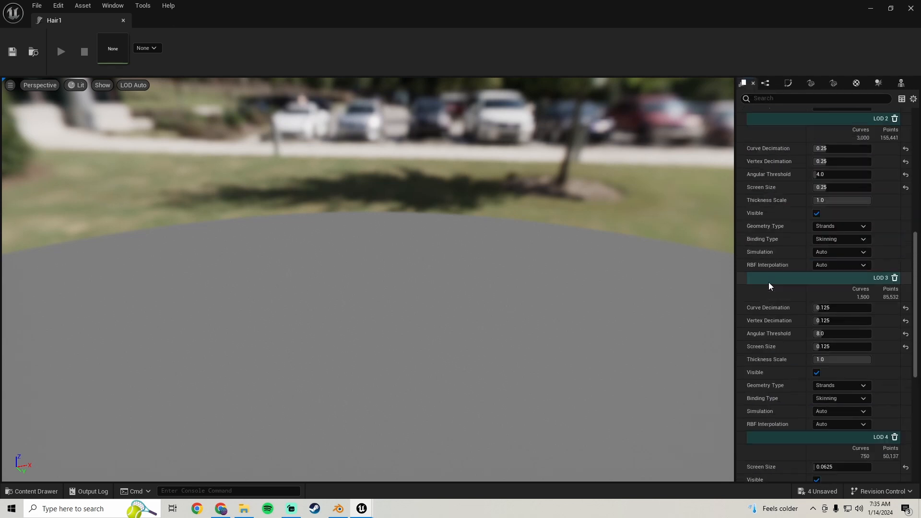
scroll(770, 284, "up", 5)
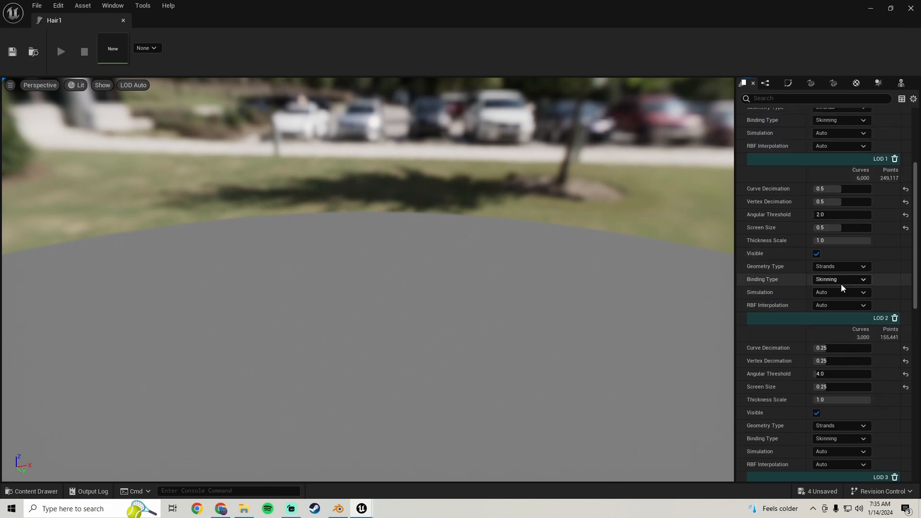
left_click(833, 267)
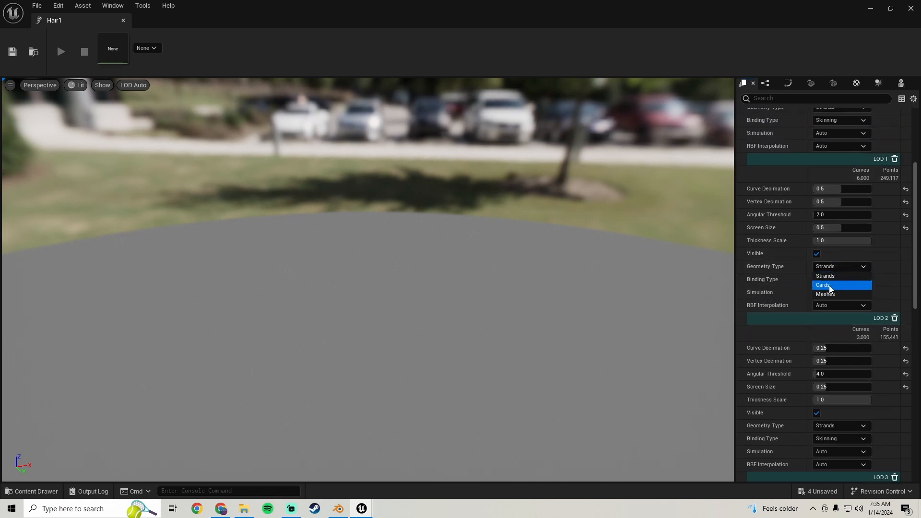
left_click(829, 286)
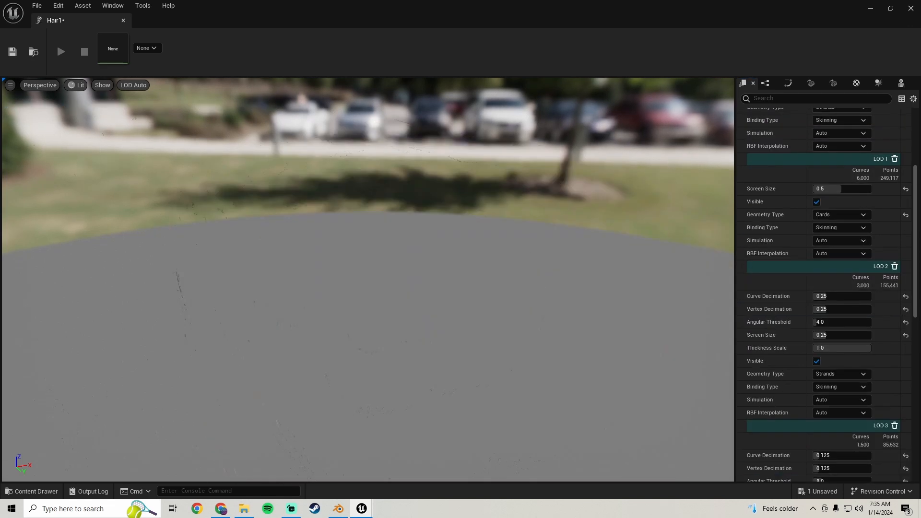
left_click(12, 52)
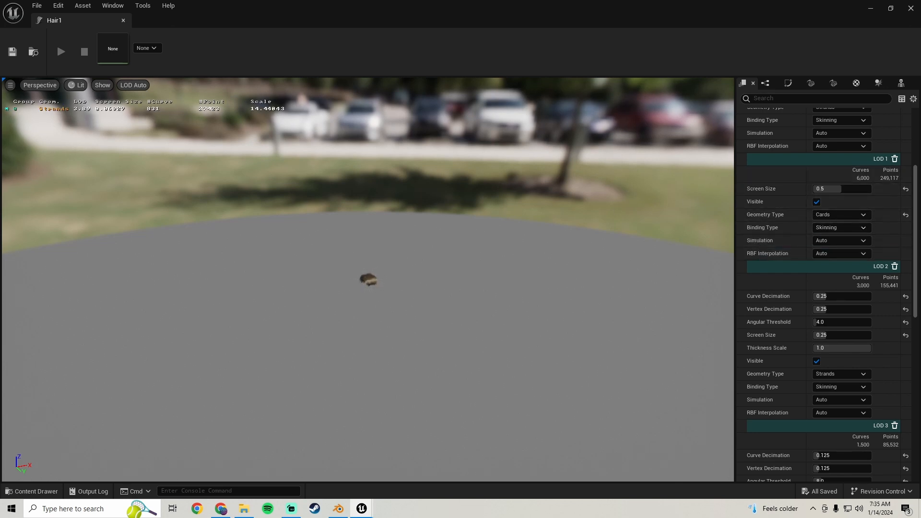
mouse_move(368, 279)
right_mouse_down()
mouse_move(369, 365)
mouse_move(369, 292)
right_mouse_up()
Open the first hair cards static mesh in the CustomHair folder and inspect its shape up close
left_click(871, 9)
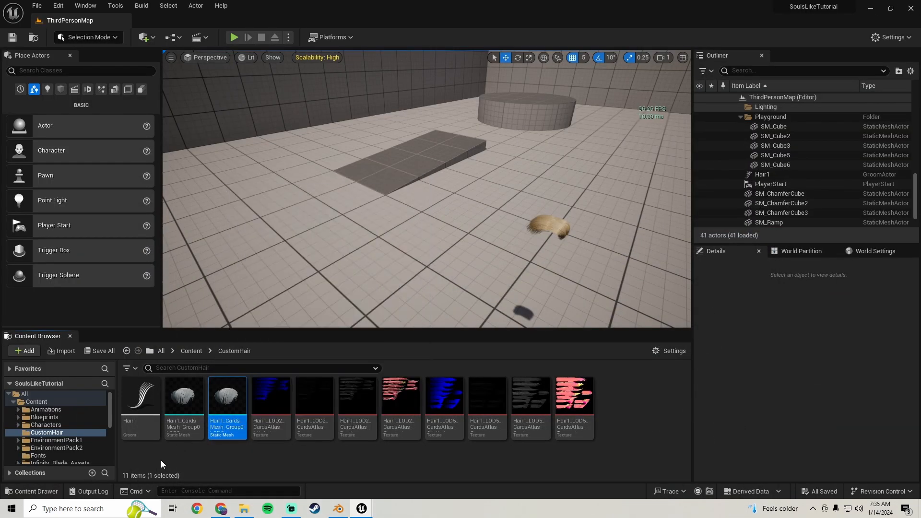
double_click(187, 412)
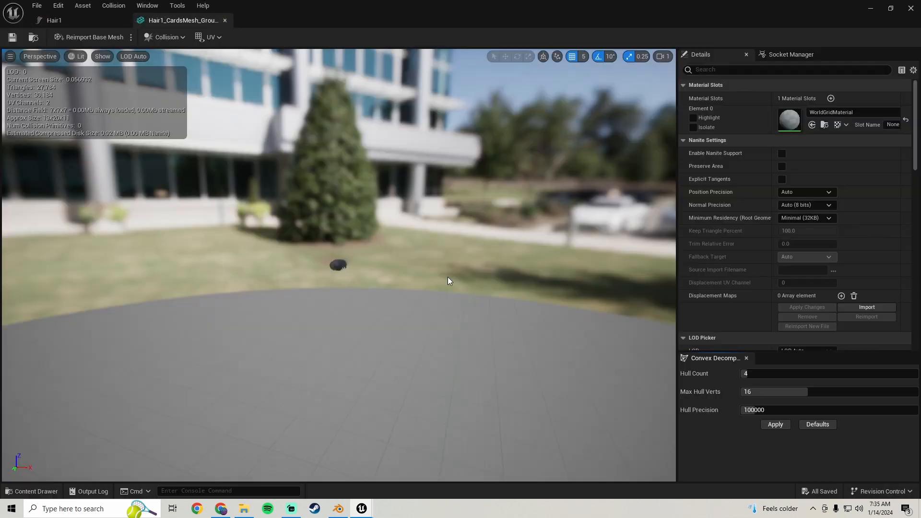
right_click_drag(396, 263, 364, 257)
key("w")
key("w")
key("s")
key("w")
key("s")
Assign HairDefaultMaterial to the cards mesh's Element 0 material slot, searching for "hair main", and save the mesh
left_click(844, 112)
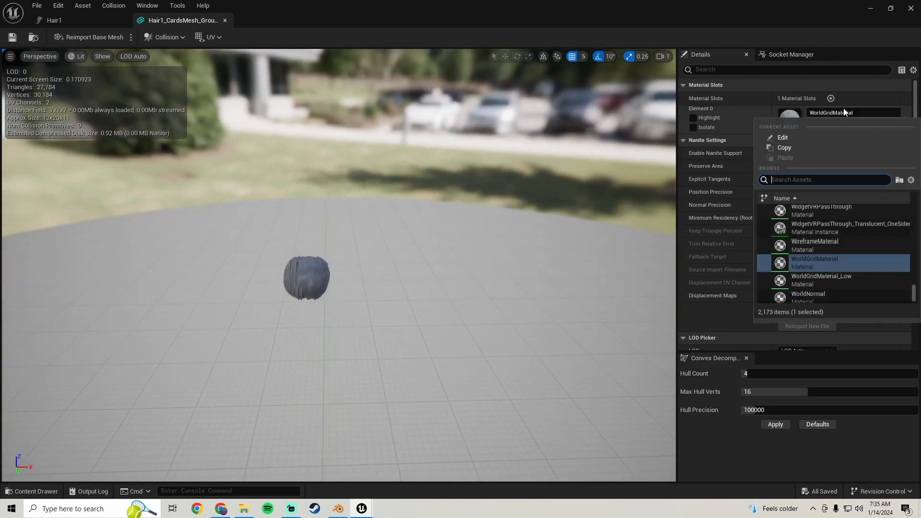
type("hair")
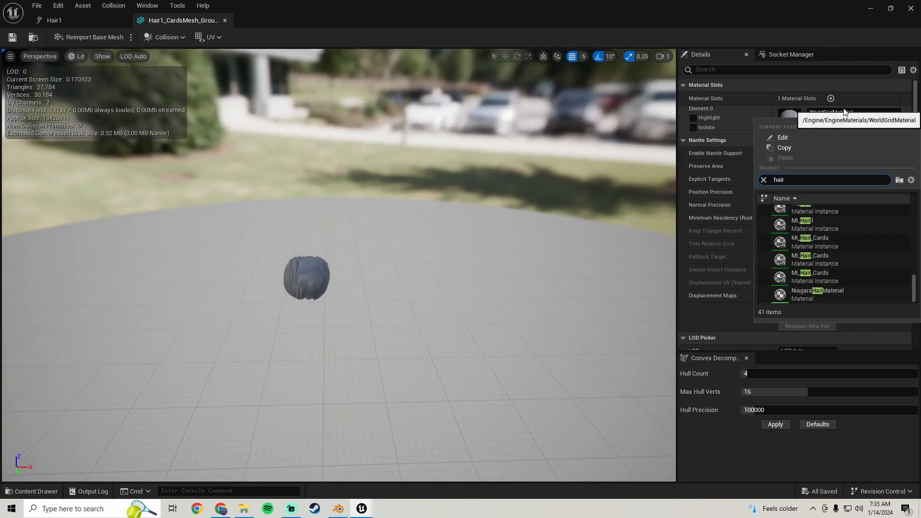
type(" main")
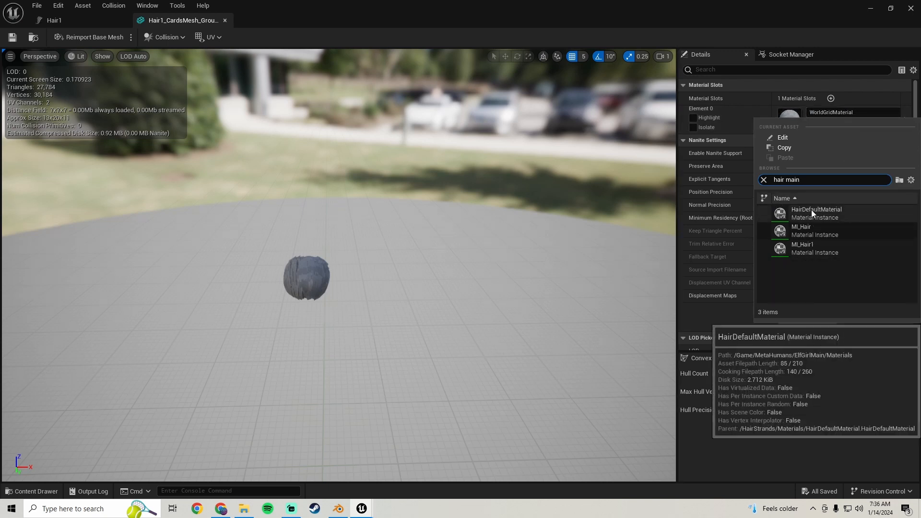
left_click(833, 211)
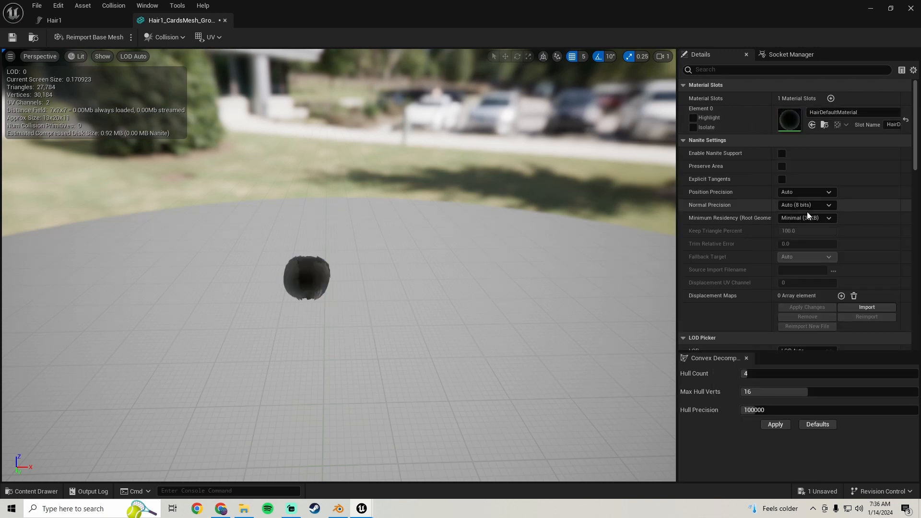
left_click(12, 38)
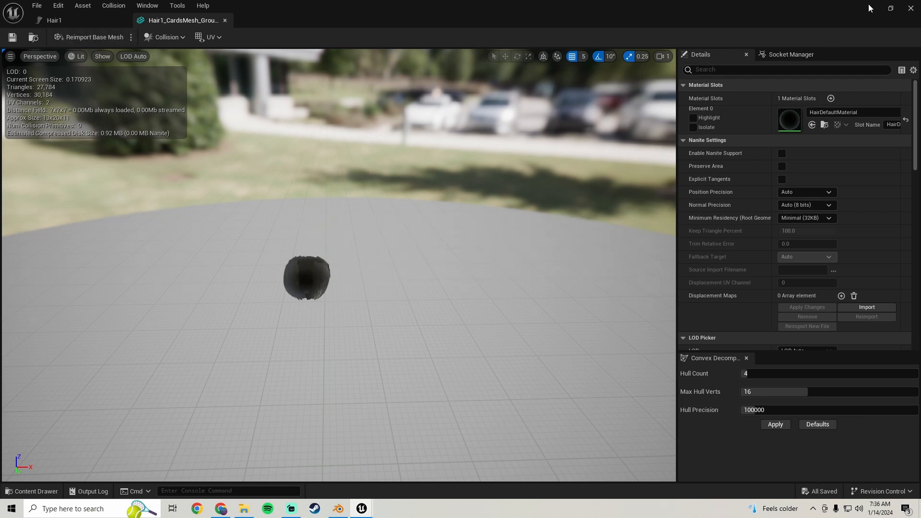
Inspect the hair in the level viewport from far away and up close to check its LOD transitions
left_click(870, 8)
key("s")
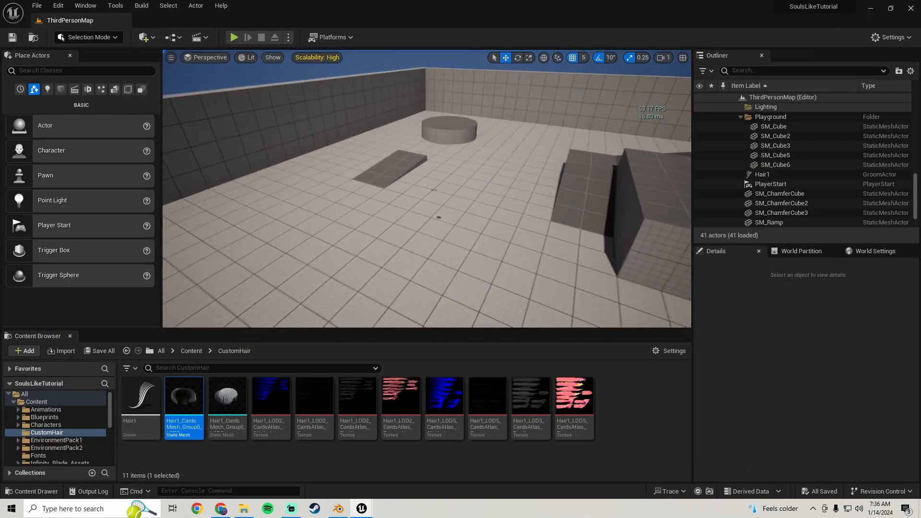
key("w")
key("w")
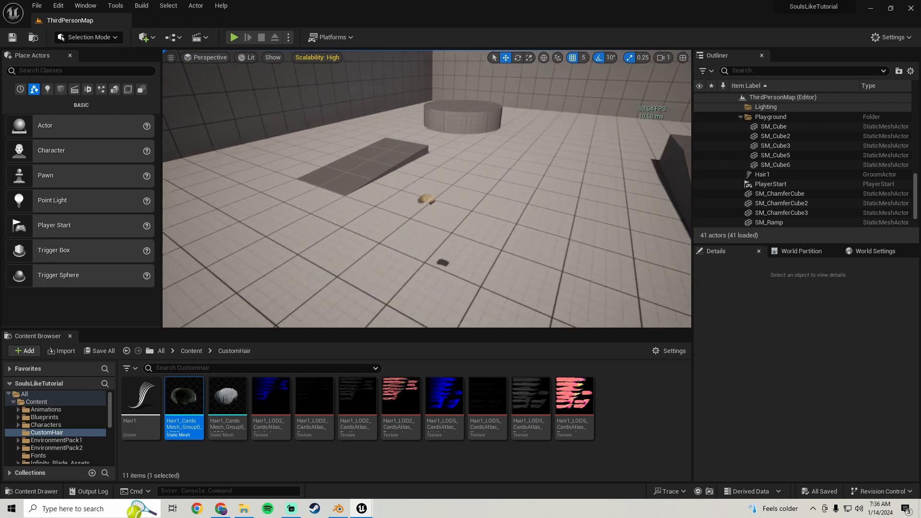
key("s")
key("s")
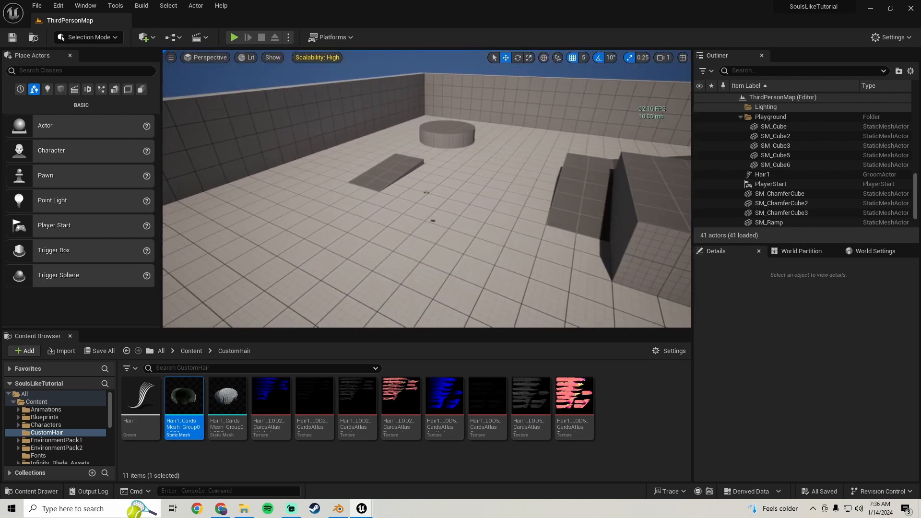
key("s")
key("w")
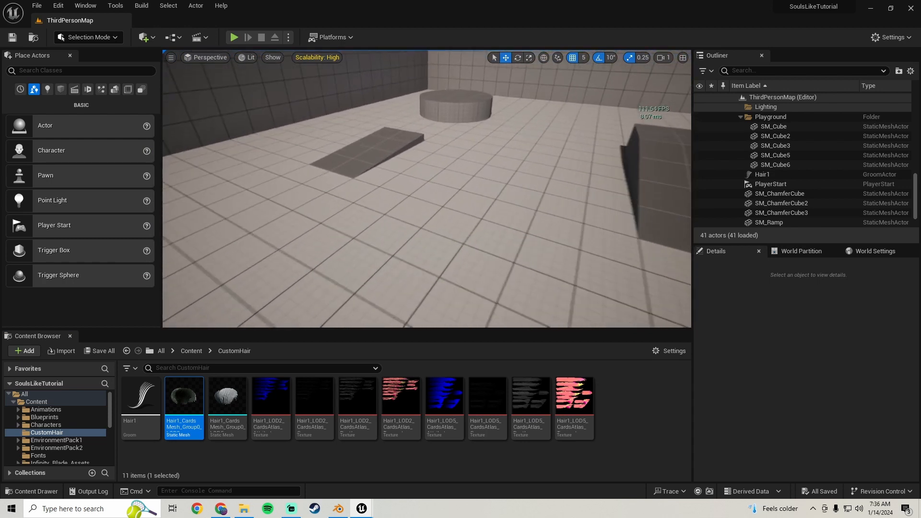
left_click(422, 189)
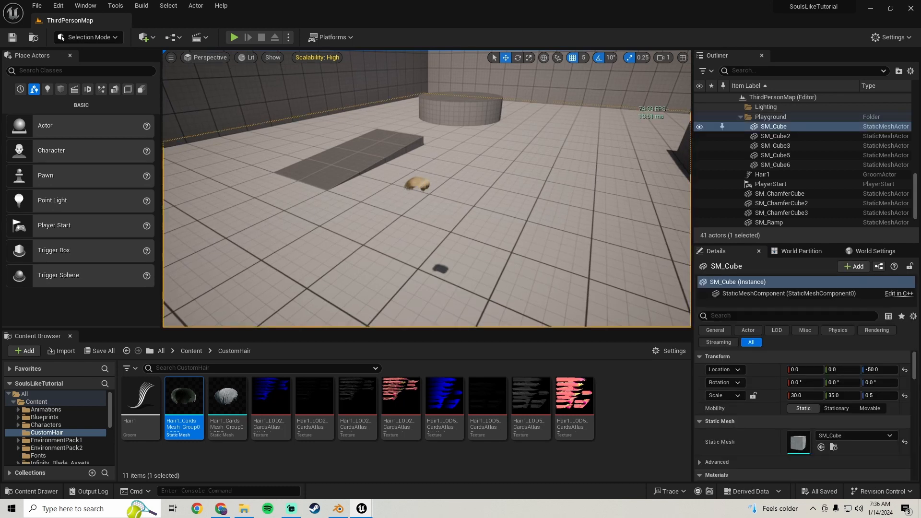
key("d")
right_click_drag(422, 189, 345, 206)
key("w")
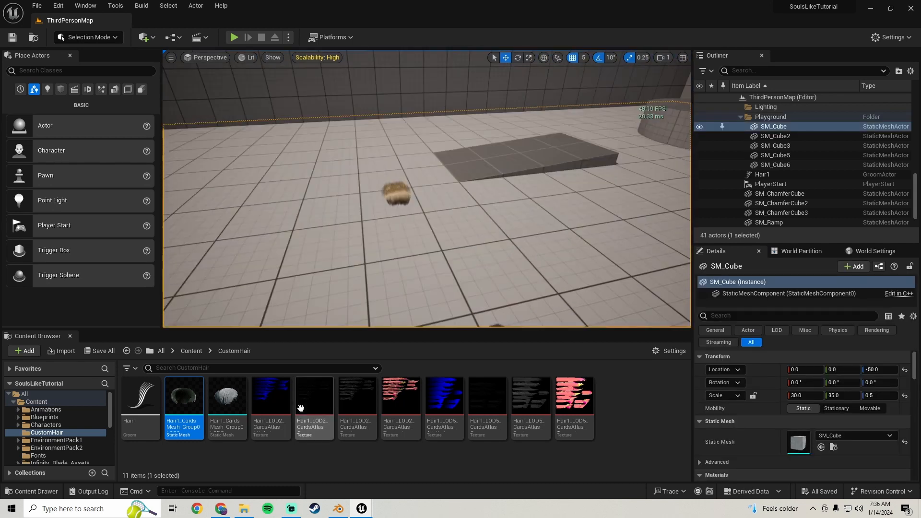
Return to the Hair1 groom, set LOD 1's geometry type to Strands and check the hair up close
mouse_move(359, 506)
left_click(390, 480)
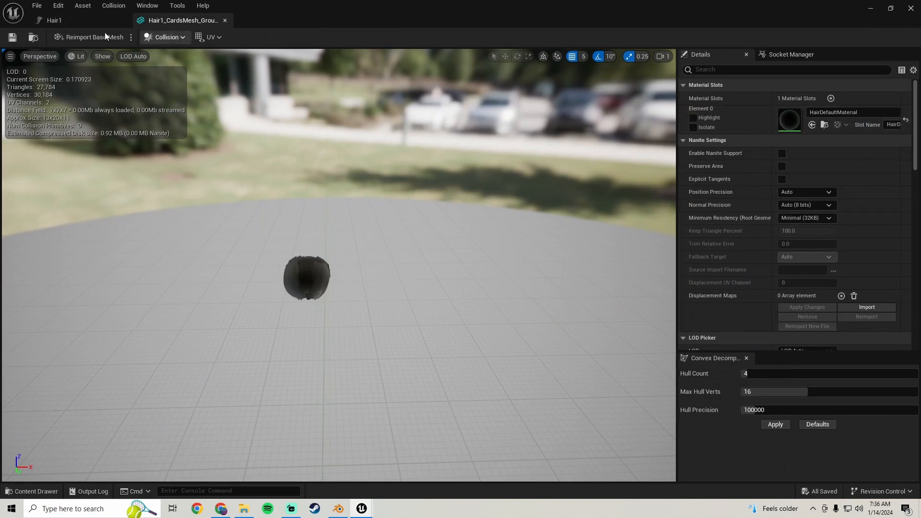
left_click(75, 21)
scroll(791, 307, "up", 4)
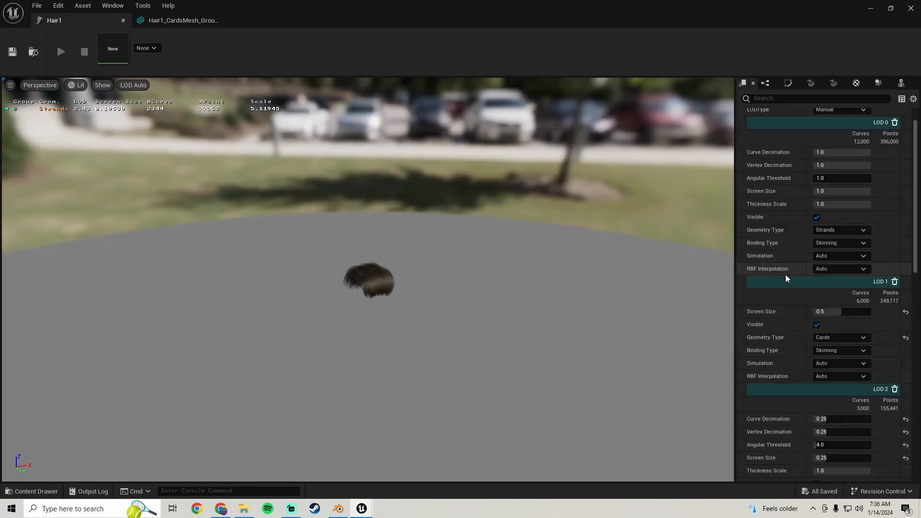
scroll(783, 275, "down", 3)
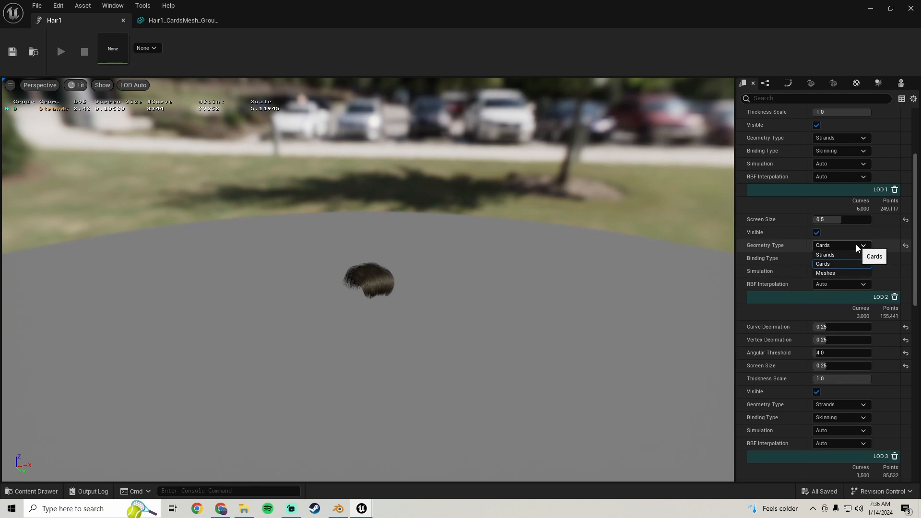
left_click(835, 255)
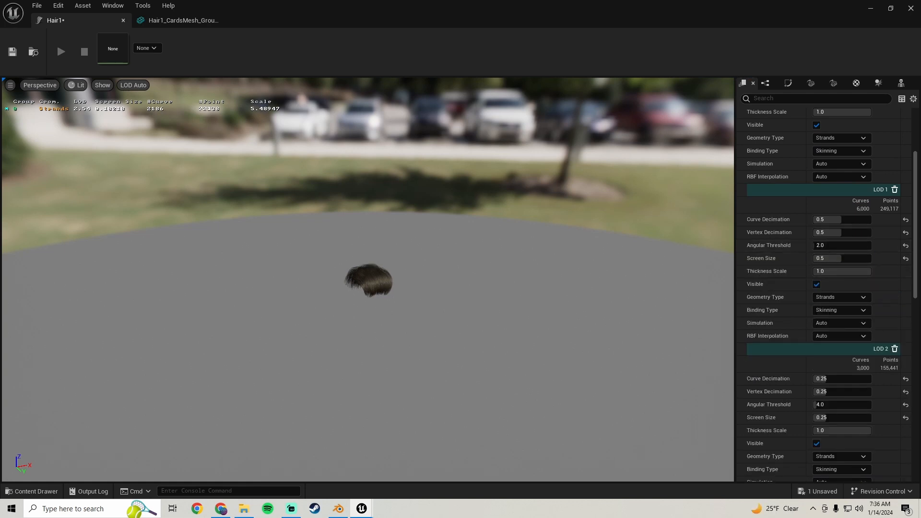
right_click_drag(406, 281, 406, 326)
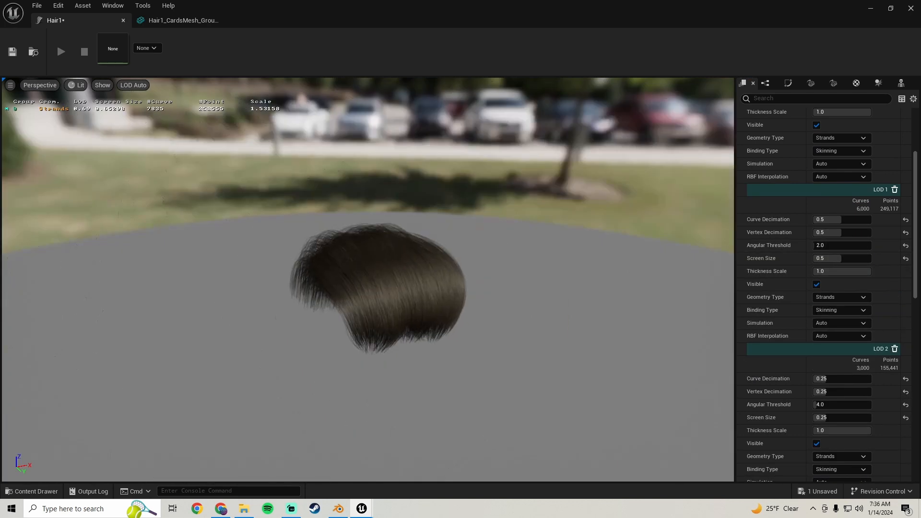
Review the groom's settings for all LODs and the source, mesh and LOD index of each card asset
scroll(773, 326, "up", 5)
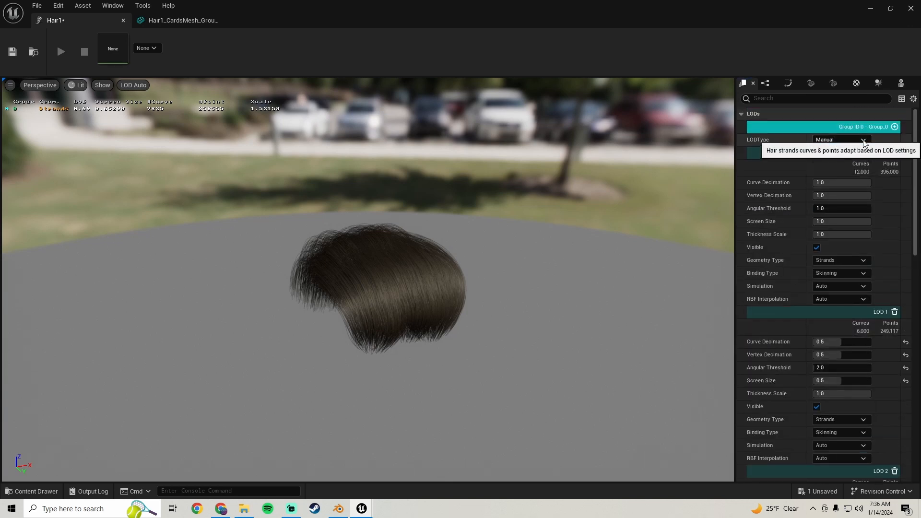
scroll(857, 139, "down", 15)
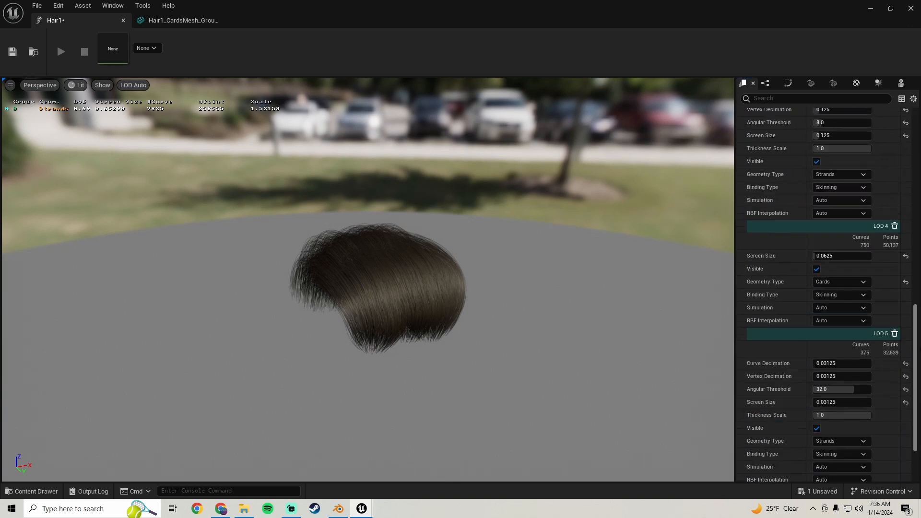
scroll(767, 317, "up", 4)
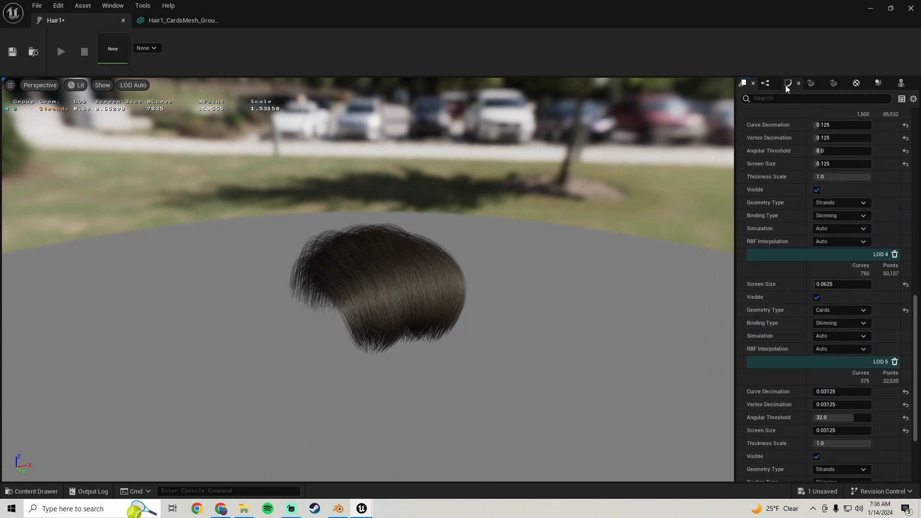
left_click(812, 84)
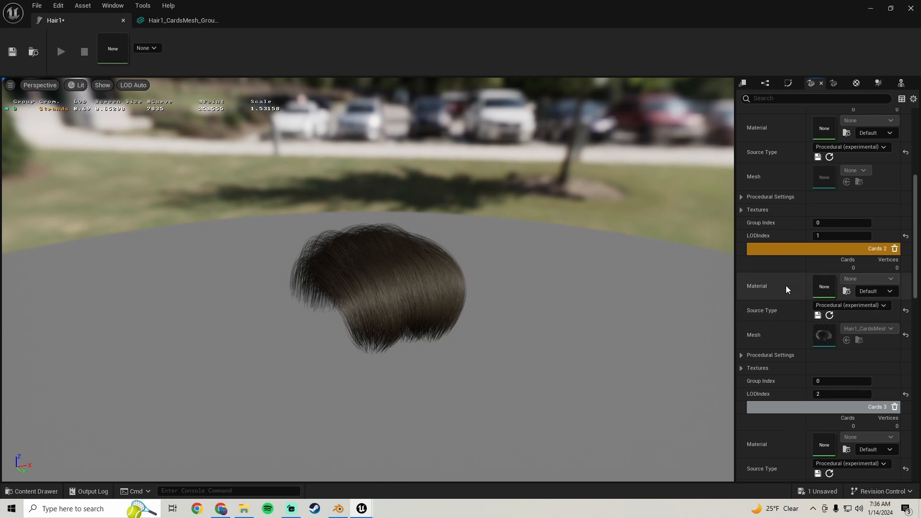
scroll(783, 280, "down", 3)
scroll(781, 276, "down", 3)
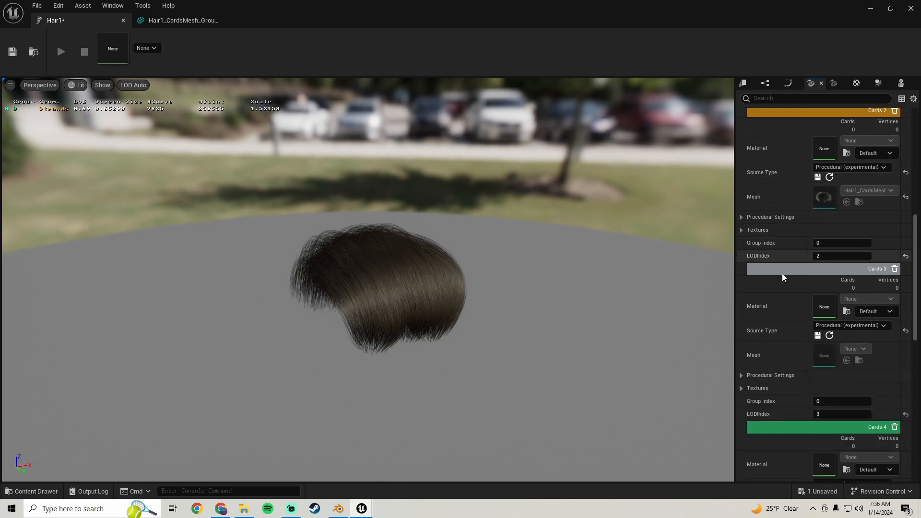
scroll(775, 293, "down", 10)
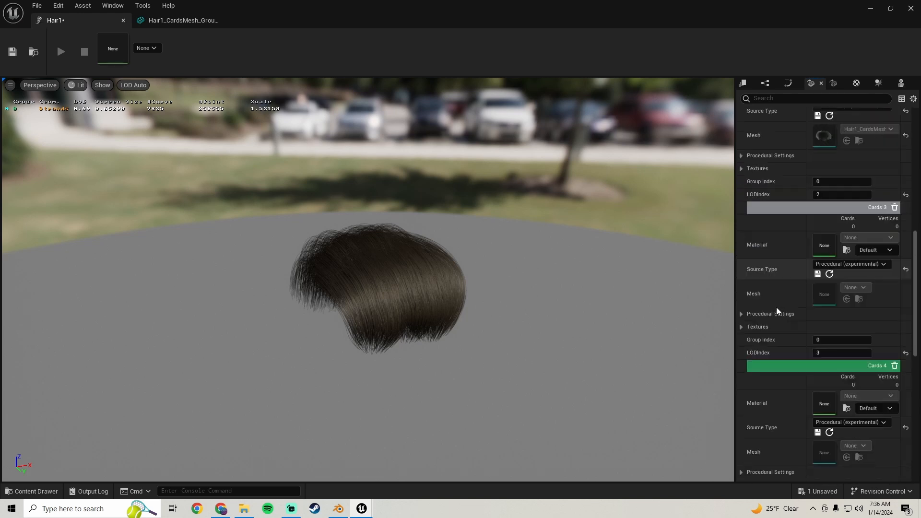
scroll(770, 292, "down", 3)
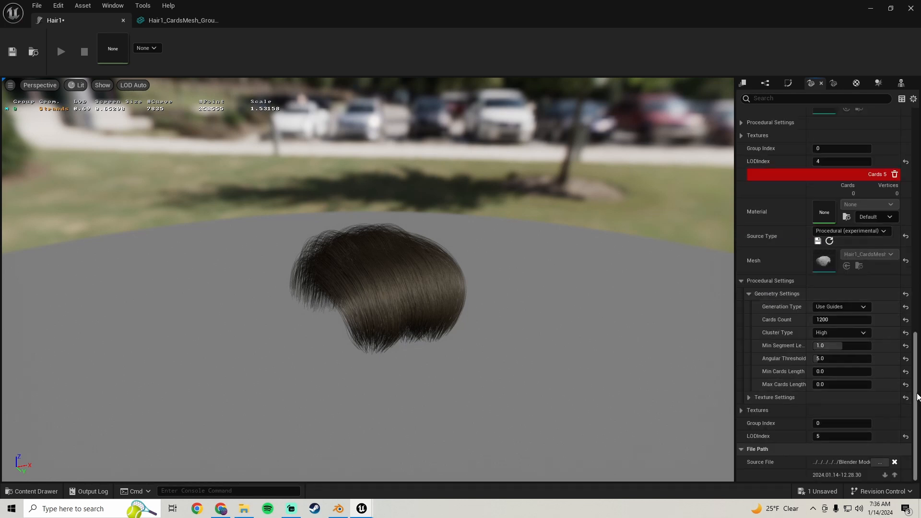
left_click_drag(917, 396, 890, 74)
Open the LOD5 hair cards mesh, assign HairDefaultMaterial to Element 0 by searching "hair defa", and save the mesh
left_click(870, 5)
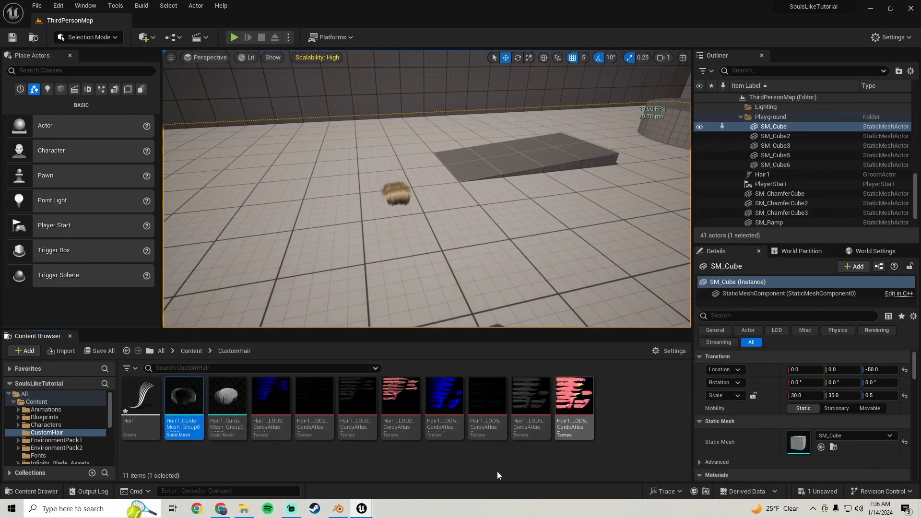
double_click(229, 433)
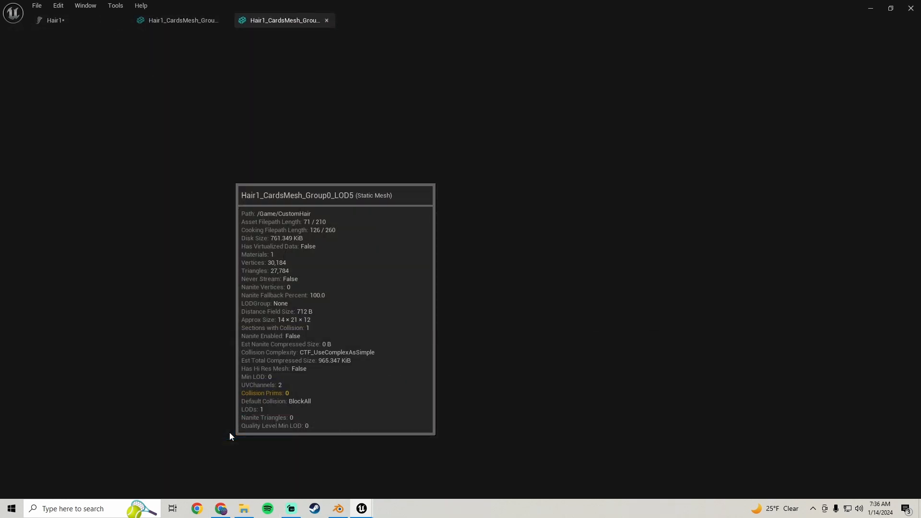
left_click(841, 113)
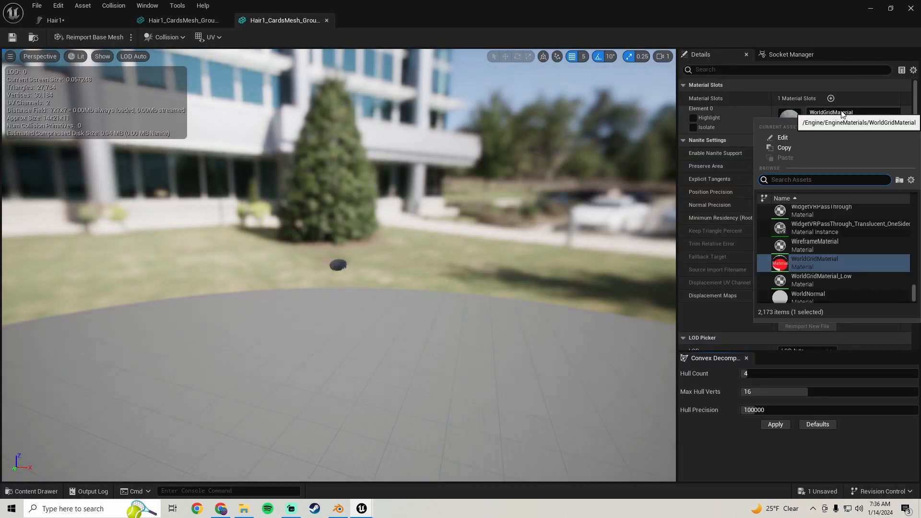
type("hair")
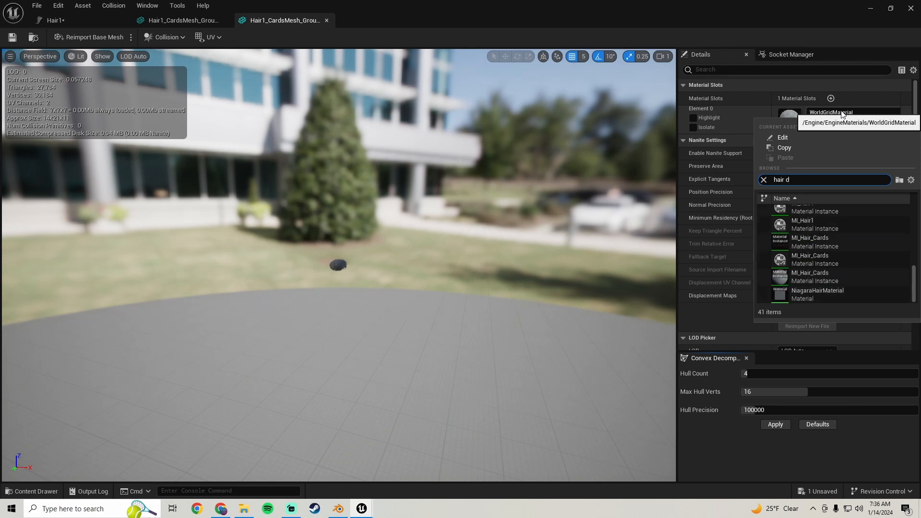
type("defa")
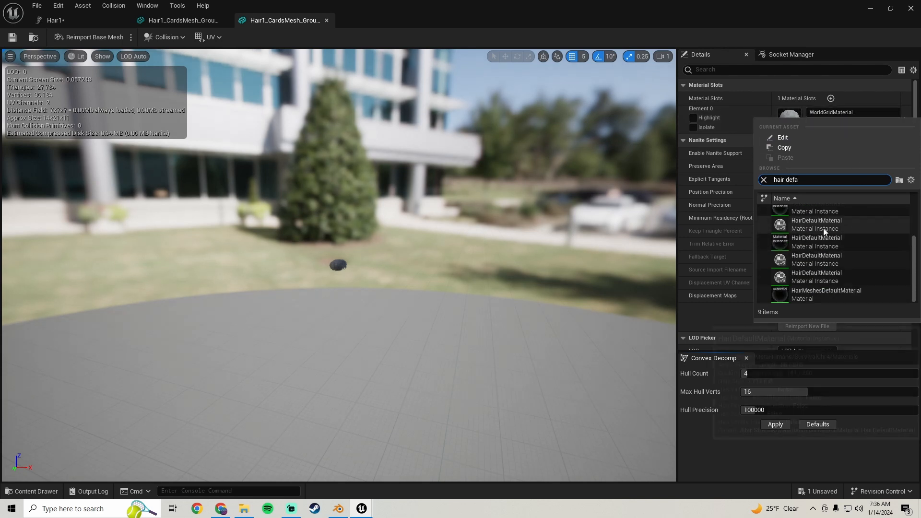
left_click(822, 228)
mouse_move(395, 260)
right_mouse_down()
mouse_move(397, 247)
mouse_move(386, 264)
right_mouse_up()
left_click(9, 37)
Save the Hair1 groom and review the geometry types of LOD 4 and LOD 5
left_click(55, 20)
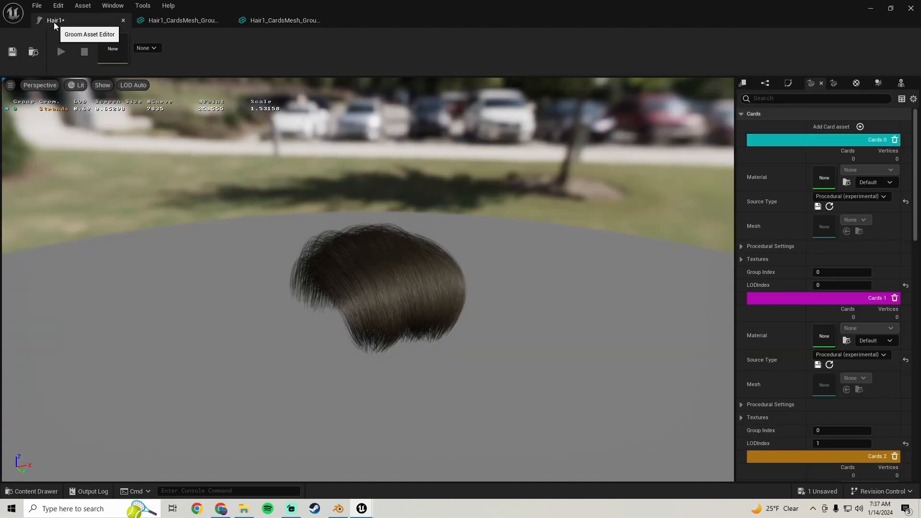
left_click(12, 52)
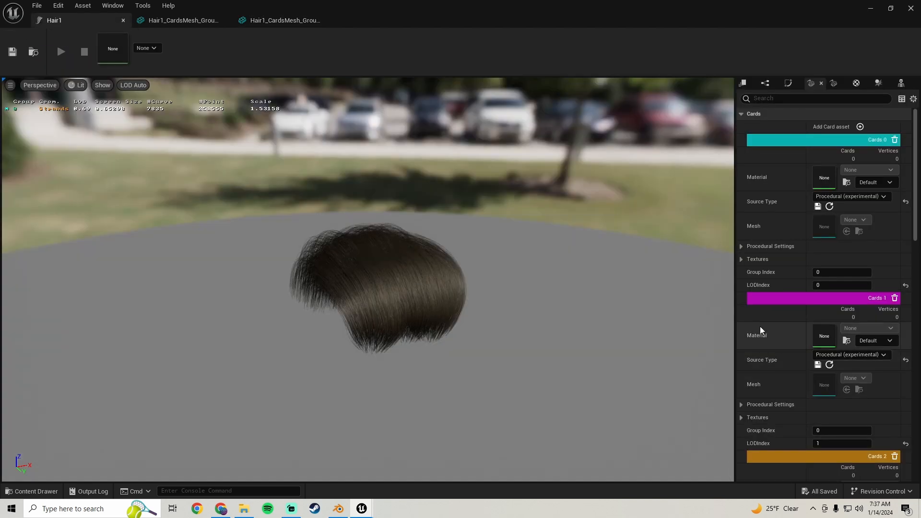
left_click(742, 84)
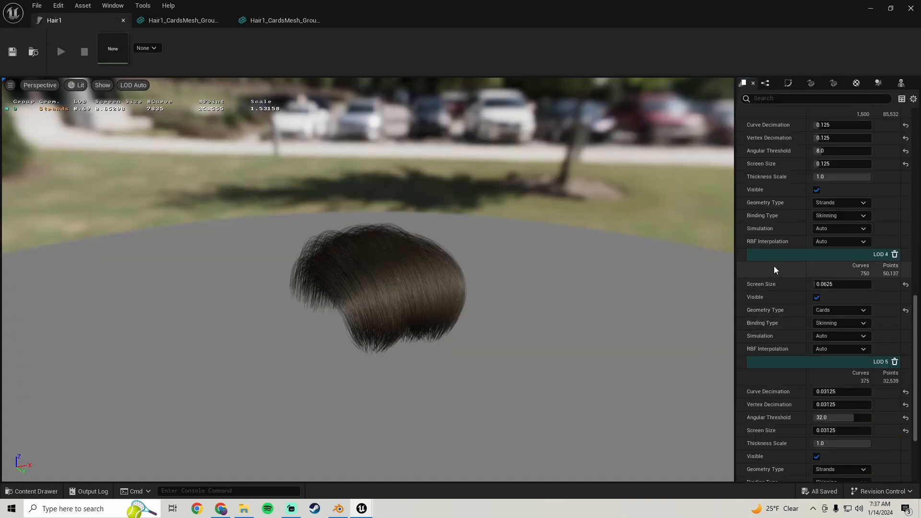
scroll(773, 266, "down", 4)
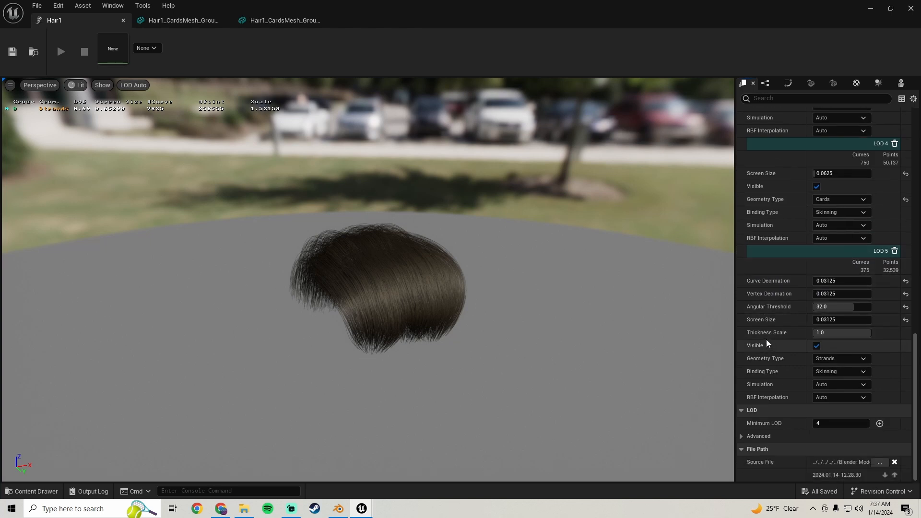
scroll(766, 338, "up", 2)
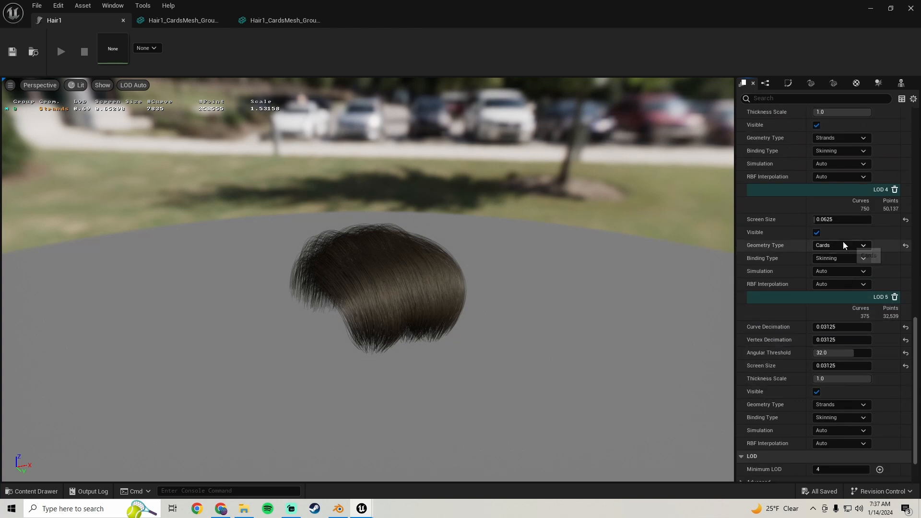
Examine the hair in the level at varying distances to compare how its strands and cards look
left_click(870, 9)
key("s")
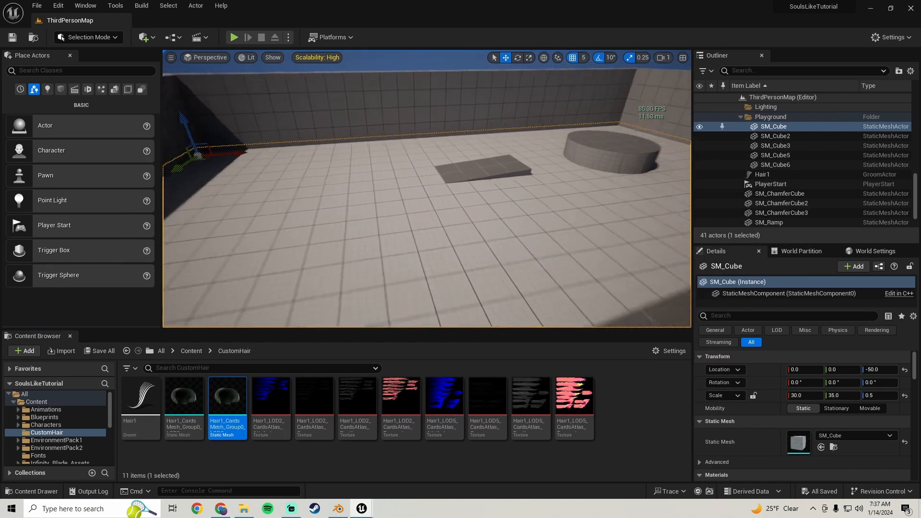
key("w")
key("g")
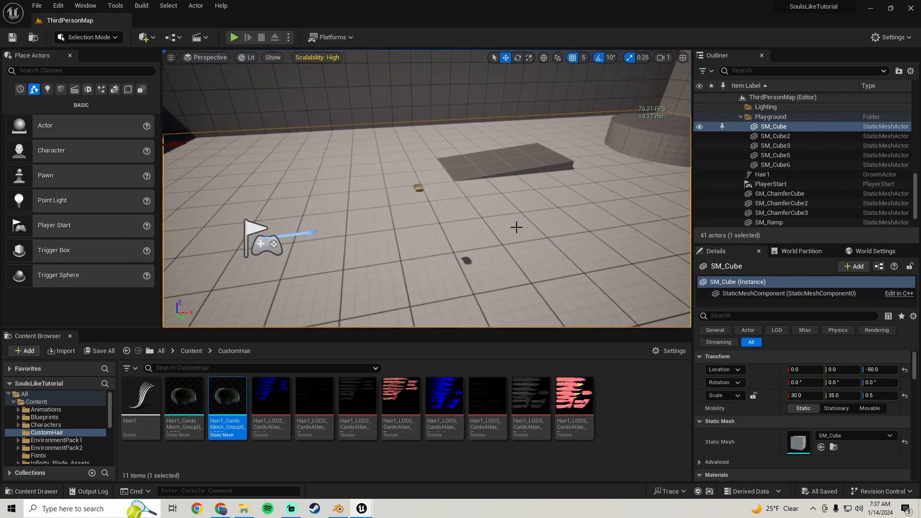
key("g")
key("s")
key("w")
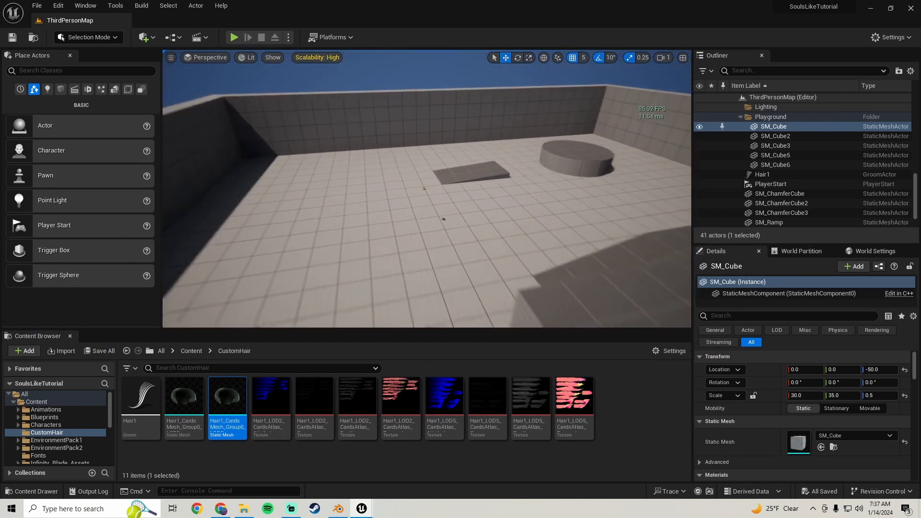
key("w")
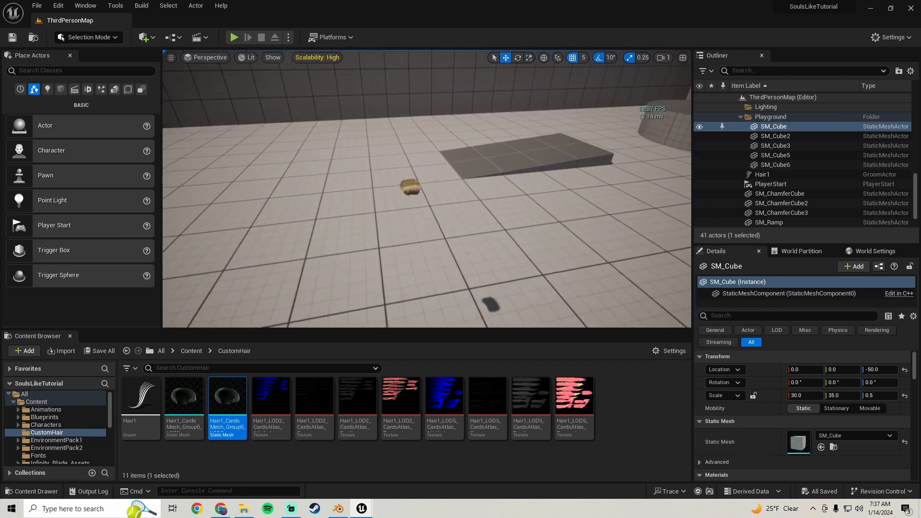
key("a")
key("s")
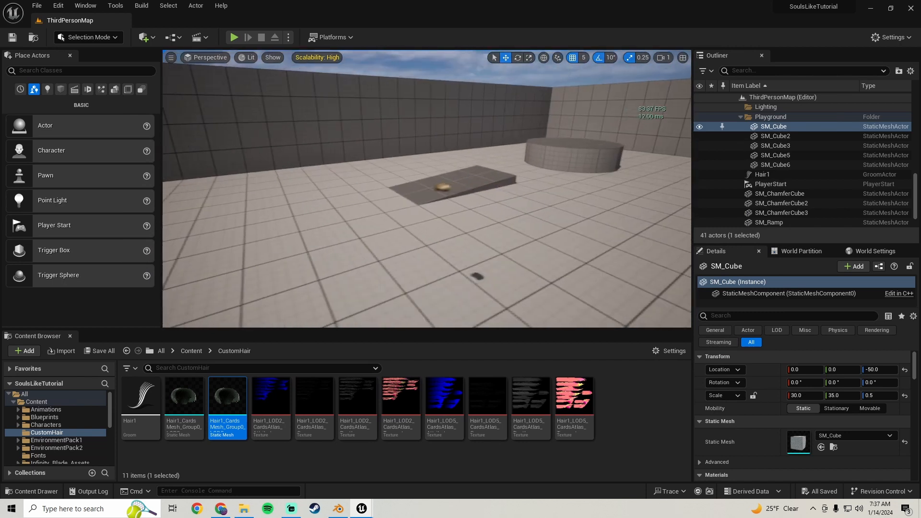
Switch to the Hair1 groom editor and set LOD 4's Geometry Type to Strands
mouse_move(362, 509)
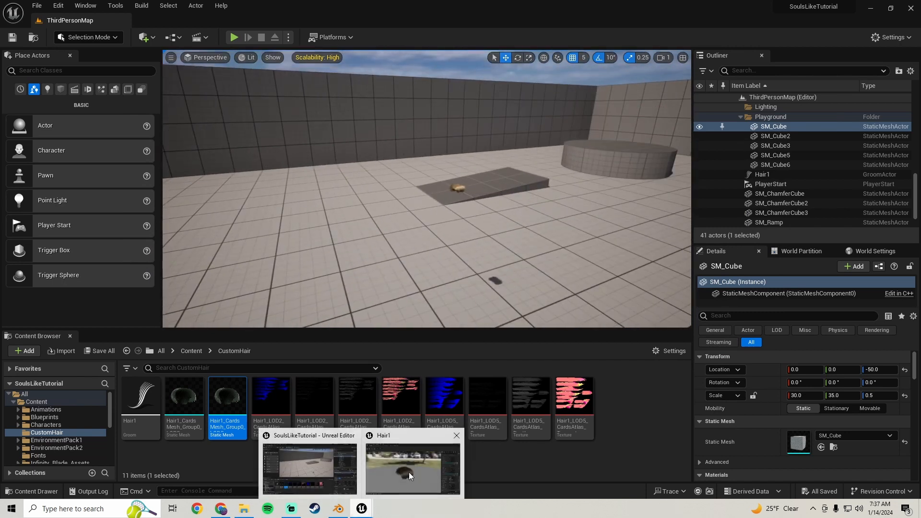
left_click(409, 470)
scroll(783, 289, "down", 3)
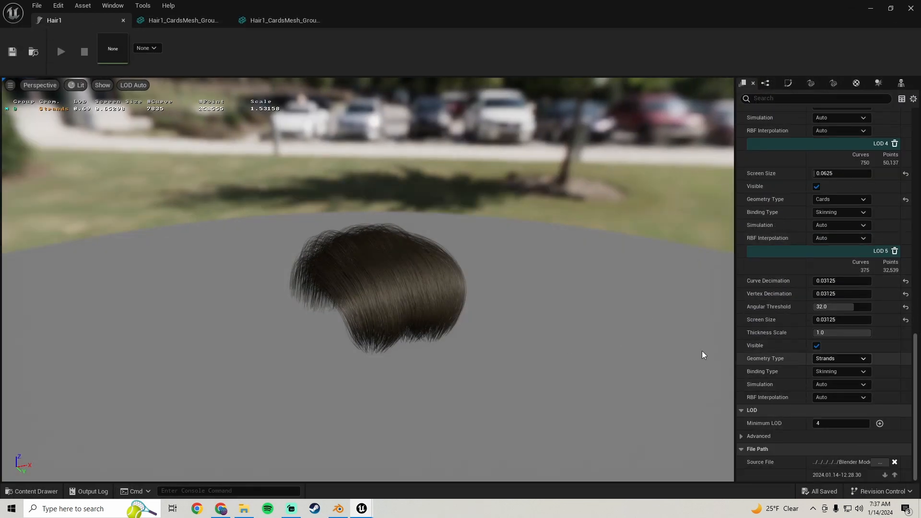
left_click_drag(386, 279, 508, 274)
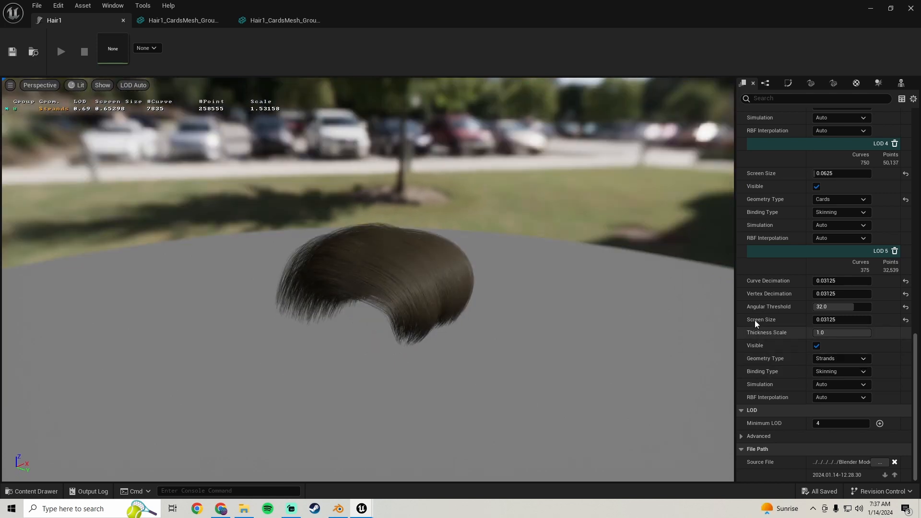
scroll(753, 303, "up", 8)
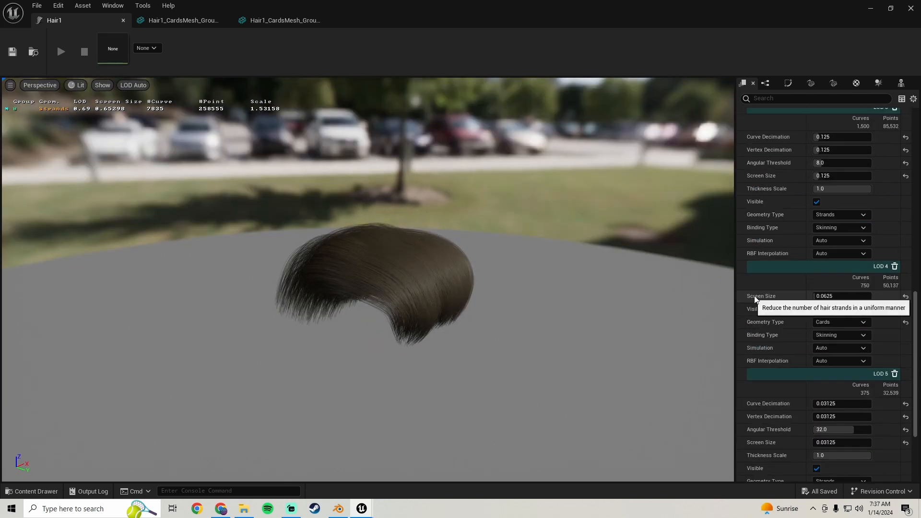
left_click(833, 320)
left_click(831, 329)
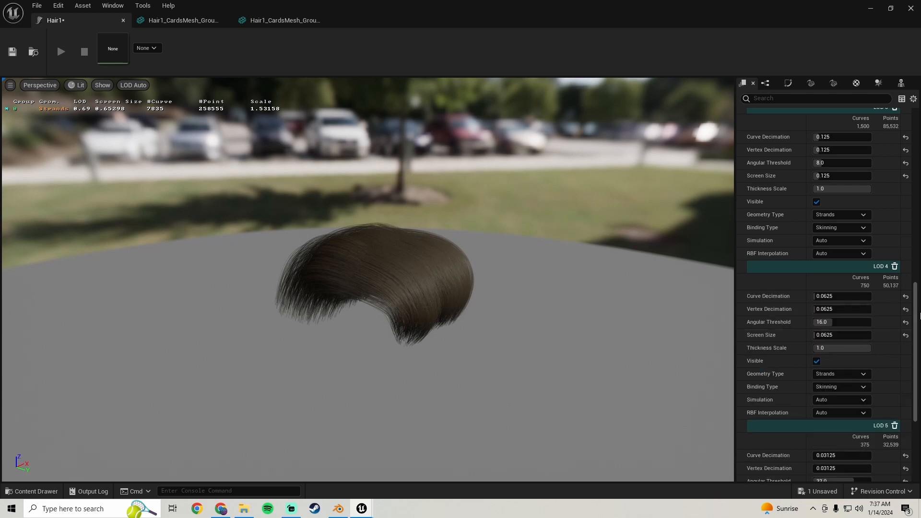
Check the groom's settings from LOD 0 through LOD 5 and save the Hair1 groom
left_click_drag(915, 332, 918, 157)
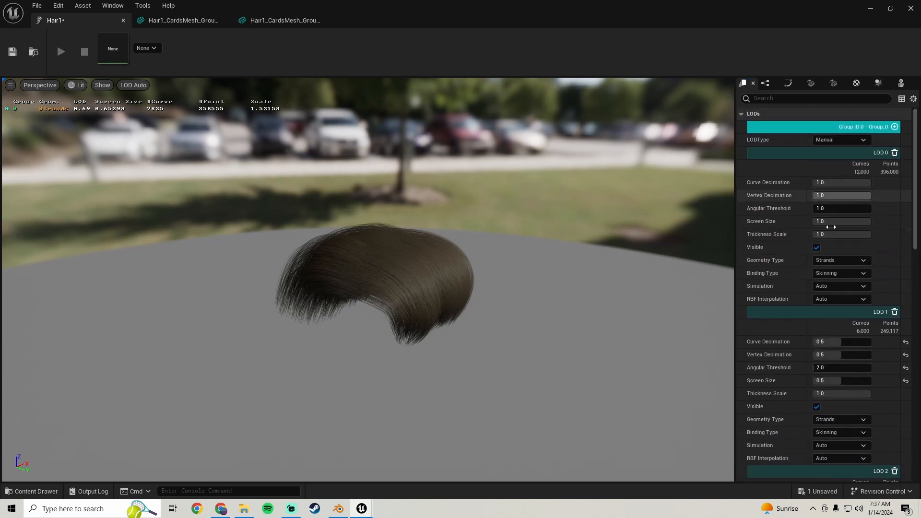
scroll(754, 336, "down", 2)
scroll(754, 319, "up", 1)
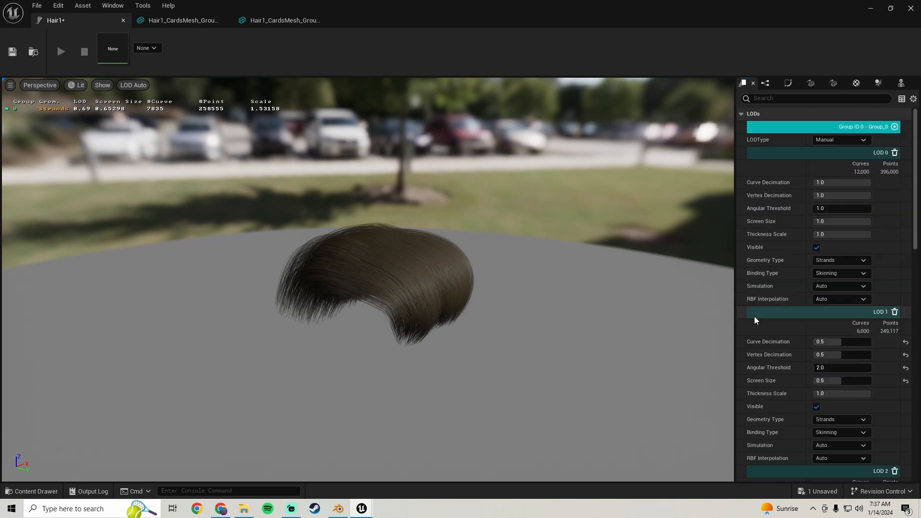
scroll(754, 319, "down", 15)
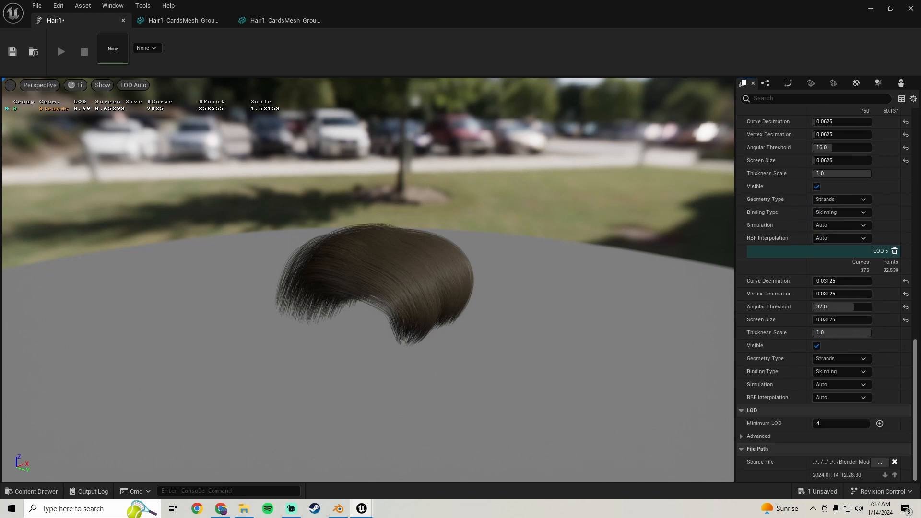
left_click_drag(915, 407, 915, 96)
left_click(15, 52)
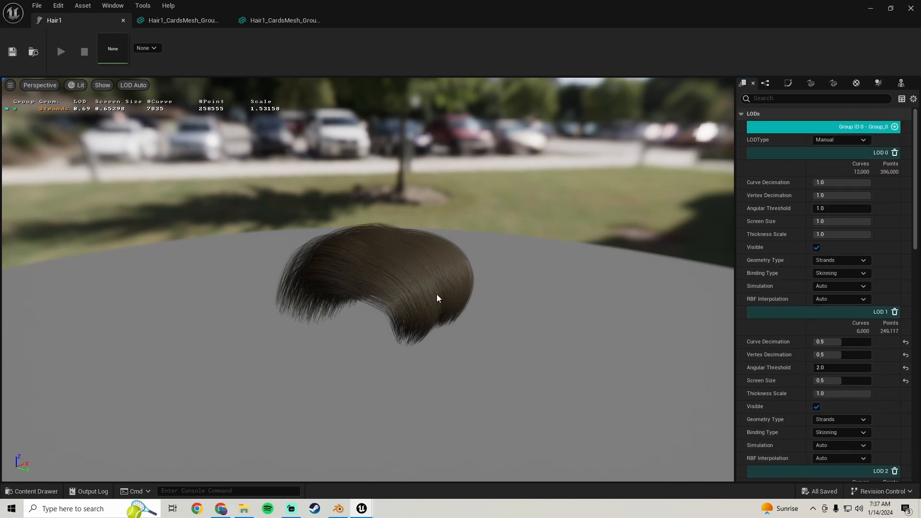
Inspect the Hair1 preview from near and far to check how its strands change between LODs
scroll(432, 277, "up", 6)
scroll(431, 277, "down", 10)
scroll(432, 277, "up", 4)
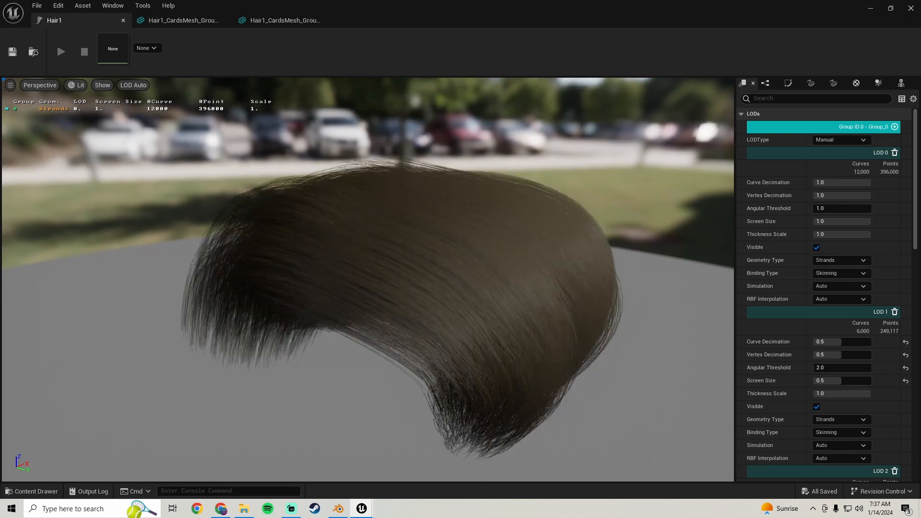
mouse_move(358, 236)
left_mouse_down()
mouse_move(499, 211)
mouse_move(365, 268)
mouse_move(240, 264)
mouse_move(321, 231)
mouse_move(364, 225)
left_mouse_up()
Return to the level and examine the placed hair from varying distances with strands at all LODs
left_click(870, 8)
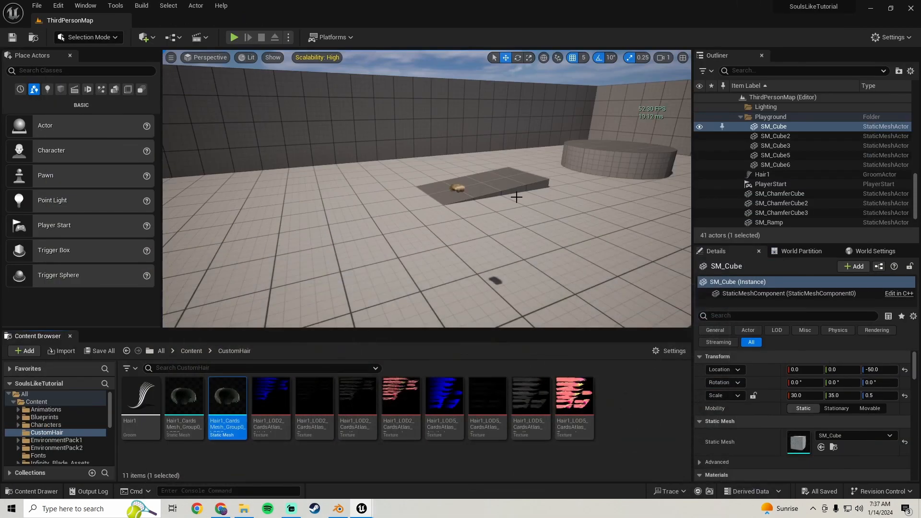
right_click_drag(516, 197, 493, 216)
key("w")
key("s")
key("s")
key("s")
key("w")
key("w")
key("s")
key("w")
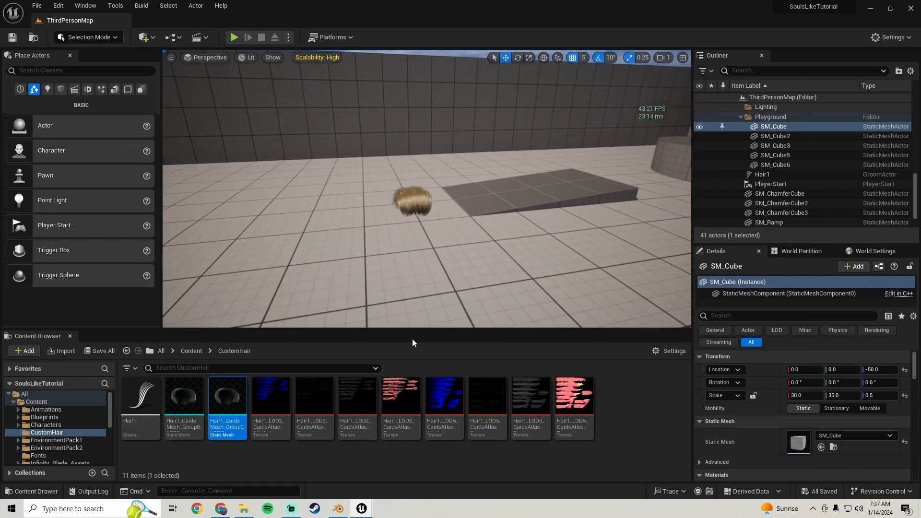
Bring back the Hair1 groom editor and review its interpolation and strands settings
left_click(343, 504)
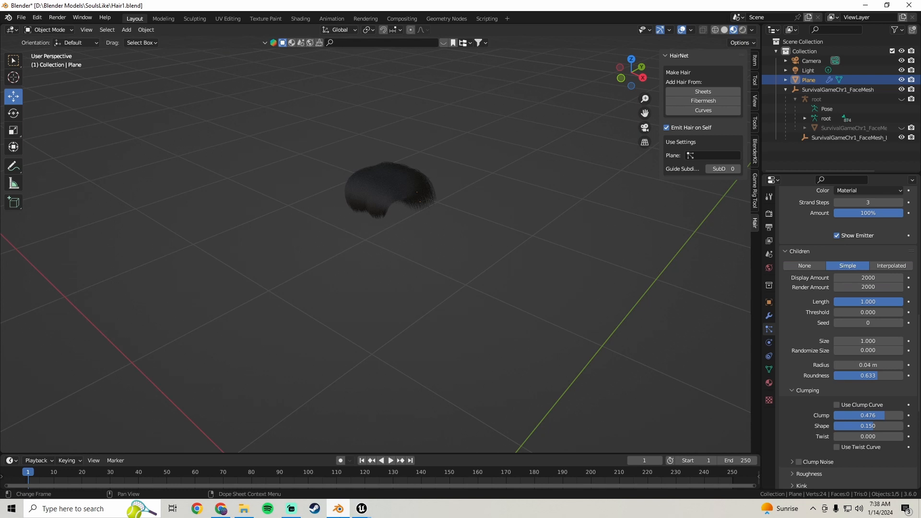
left_click(362, 508)
mouse_move(361, 508)
left_click(414, 462)
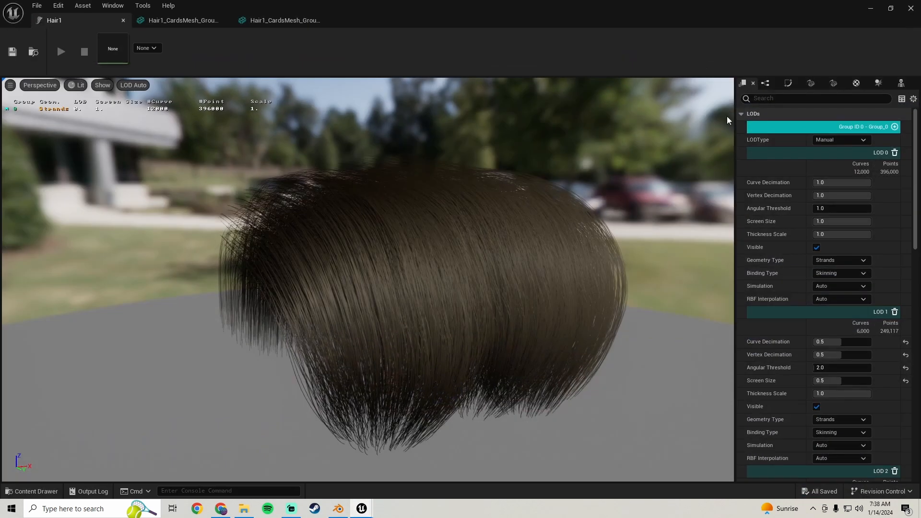
left_click(765, 84)
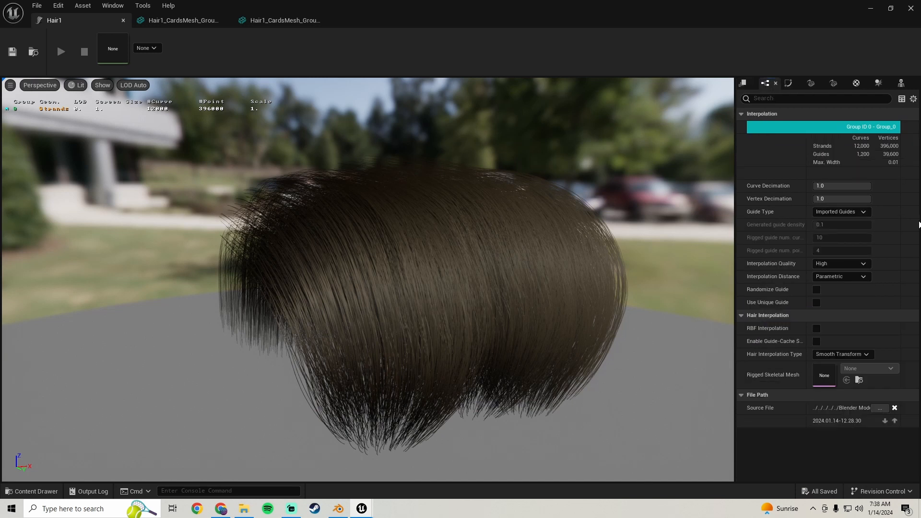
left_click(789, 84)
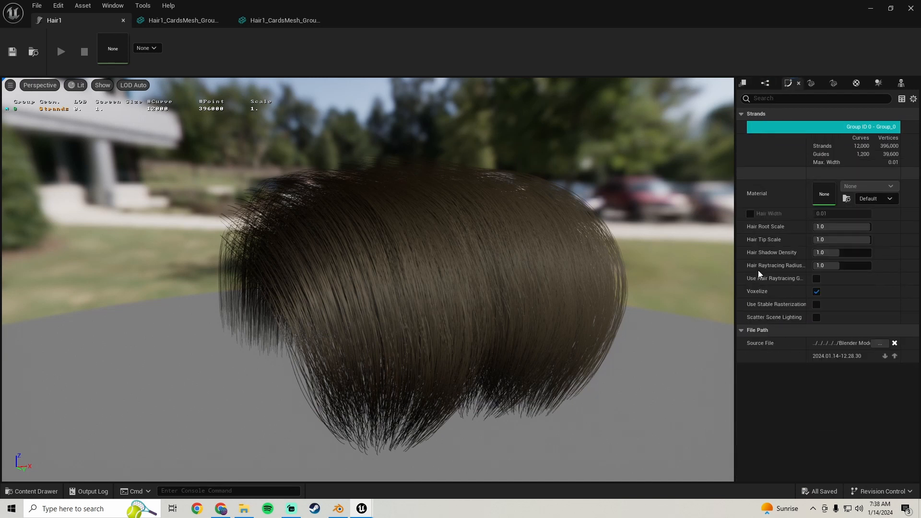
Examine the groom preview from several angles and distances, watching the LOD, curve and point read-outs
left_click_drag(537, 254, 482, 234)
scroll(482, 234, "down", 10)
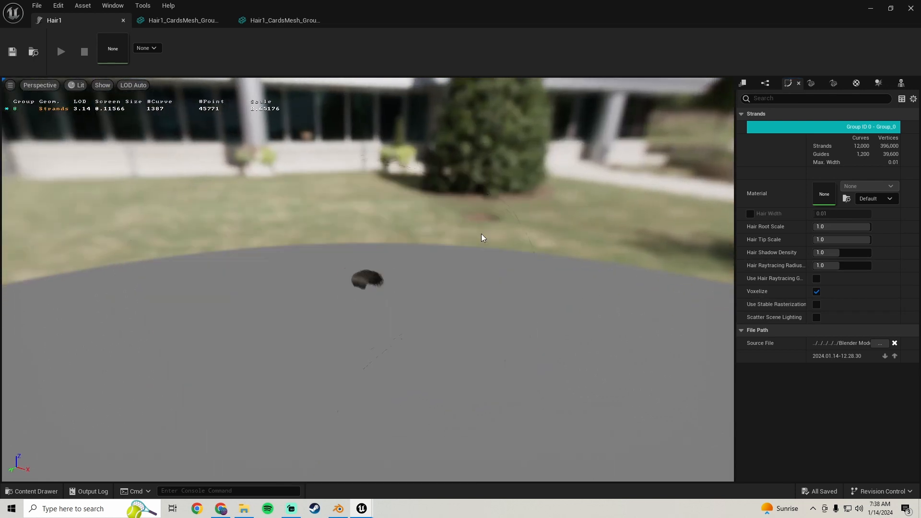
scroll(481, 234, "up", 10)
scroll(482, 234, "down", 10)
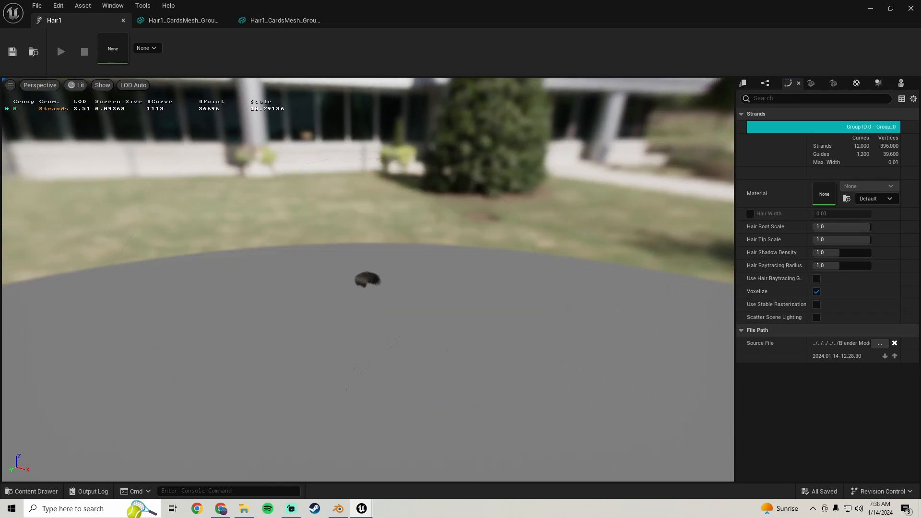
scroll(482, 234, "down", 2)
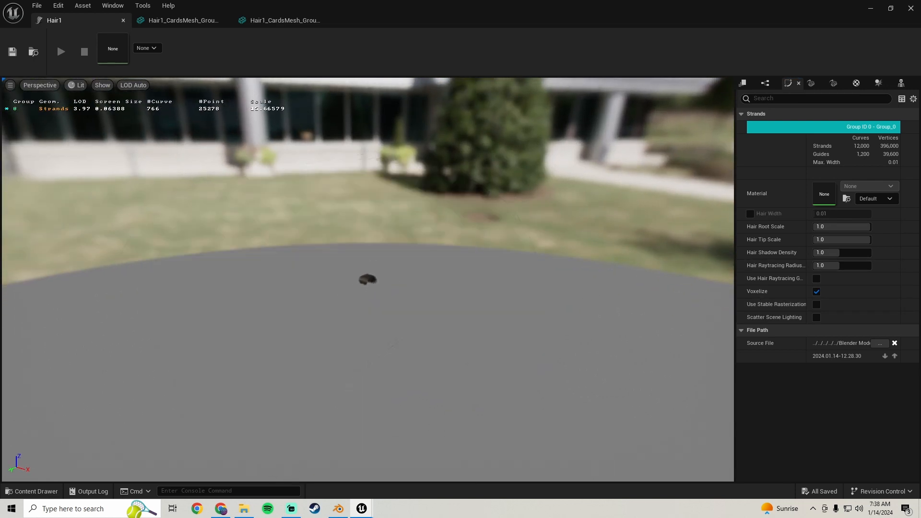
scroll(364, 283, "up", 5)
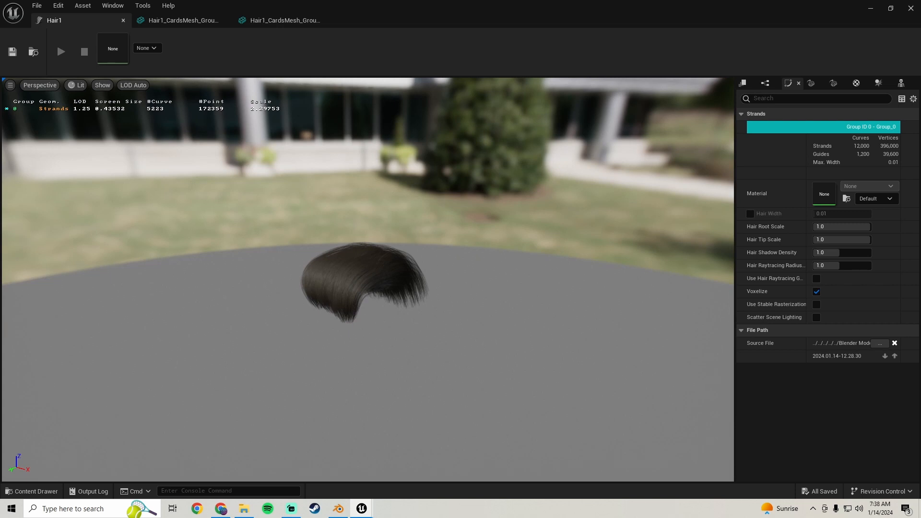
mouse_move(620, 246)
left_mouse_down()
mouse_move(604, 259)
mouse_move(619, 246)
left_mouse_up()
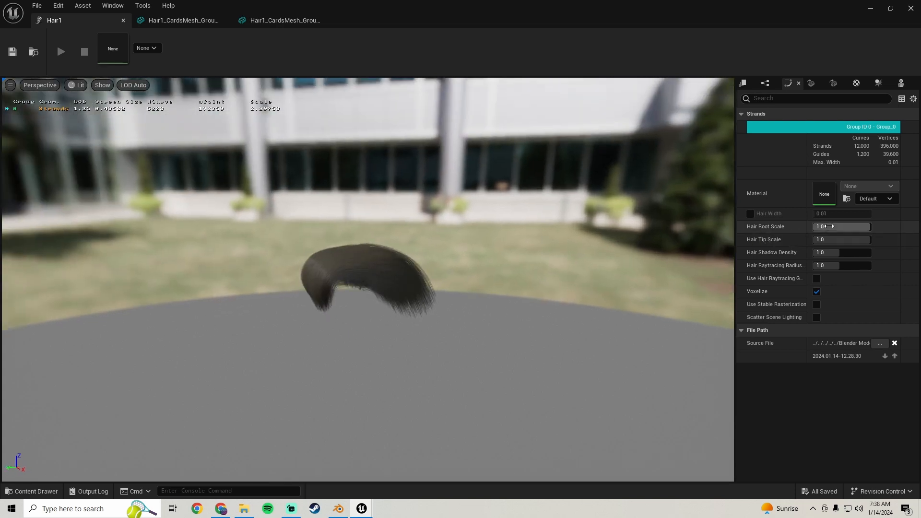
Try a Hair Root Scale of 2.0 and a changed Hair Tip Scale, and reset both to their defaults
left_click_drag(846, 227, 871, 240)
left_click(906, 240)
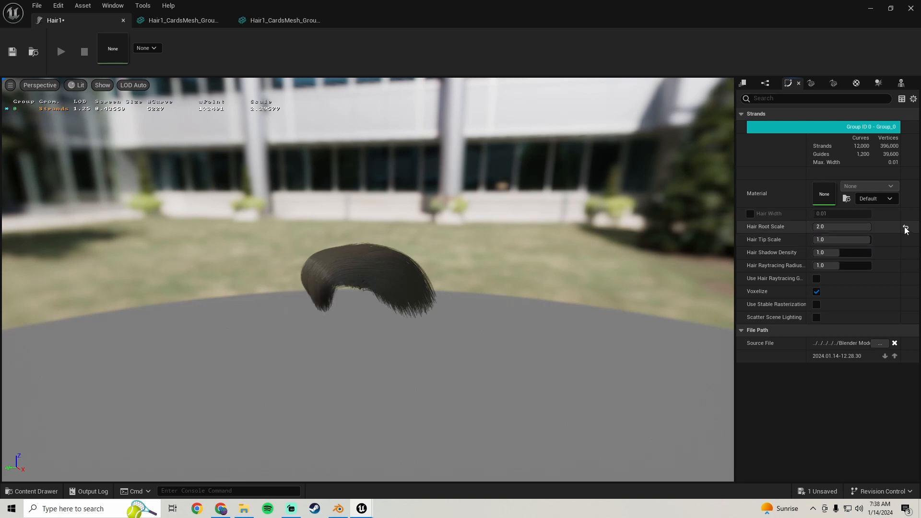
left_click(905, 226)
Try a Hair Shadow Density of 10.0 and a Hair Raytracing Radius value of 10.0, and undo both changes
left_click_drag(839, 252, 875, 252)
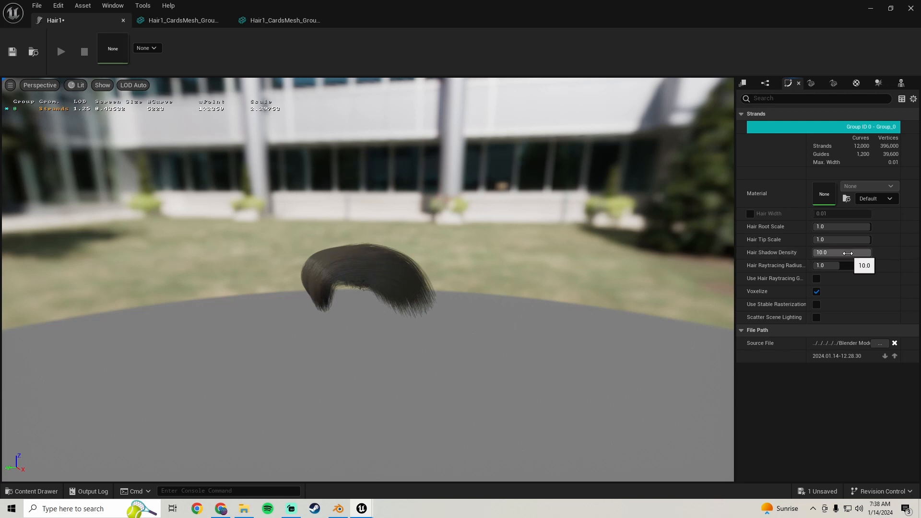
key("ctrl+z")
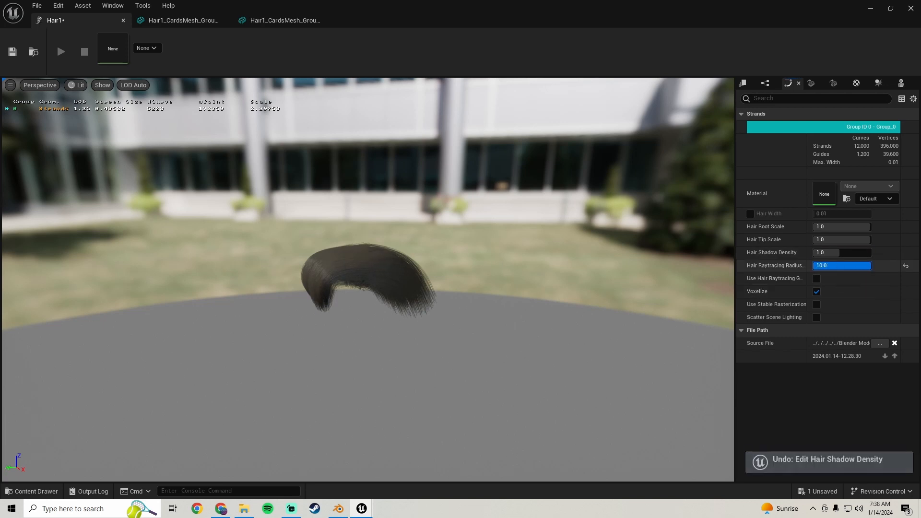
left_click_drag(870, 265, 835, 266)
key("ctrl+z")
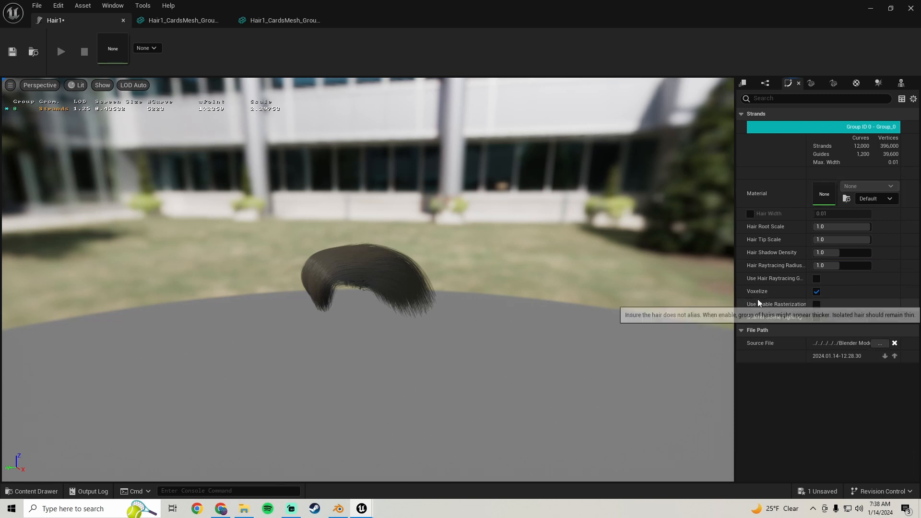
Try disabling Voxelize and enabling Use Stable Rasterization for the strands, and restore both options
left_click(816, 289)
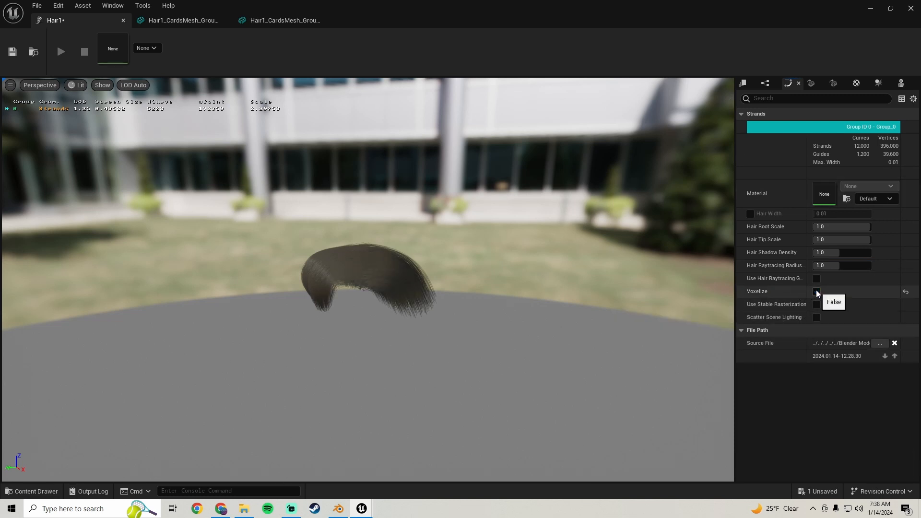
left_click(815, 290)
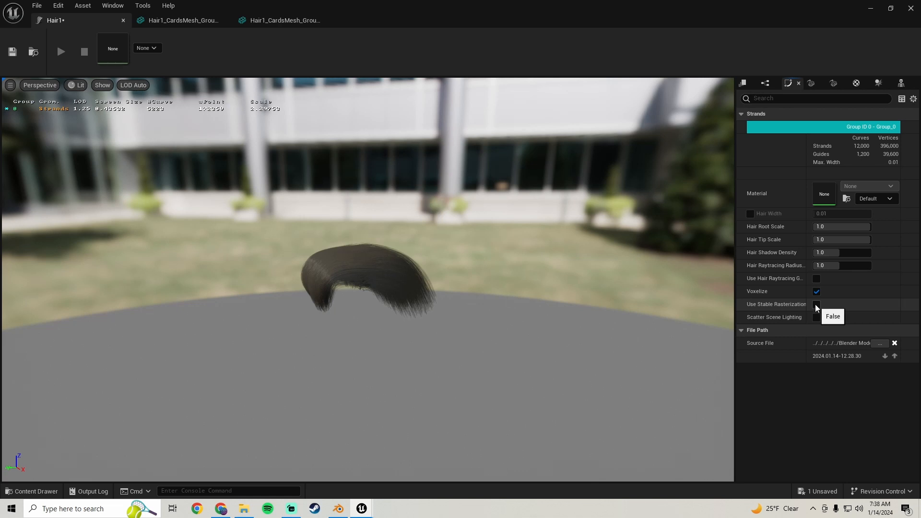
left_click(816, 304)
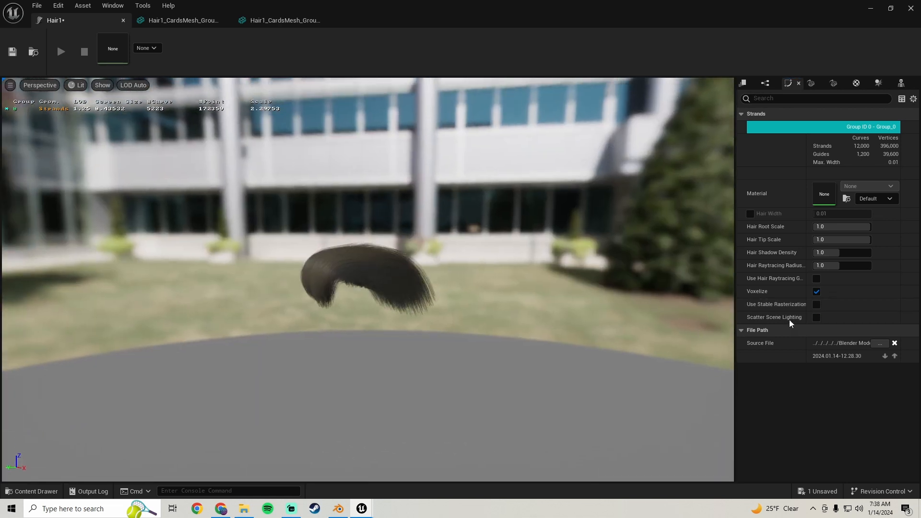
left_click(816, 304)
left_click(816, 304)
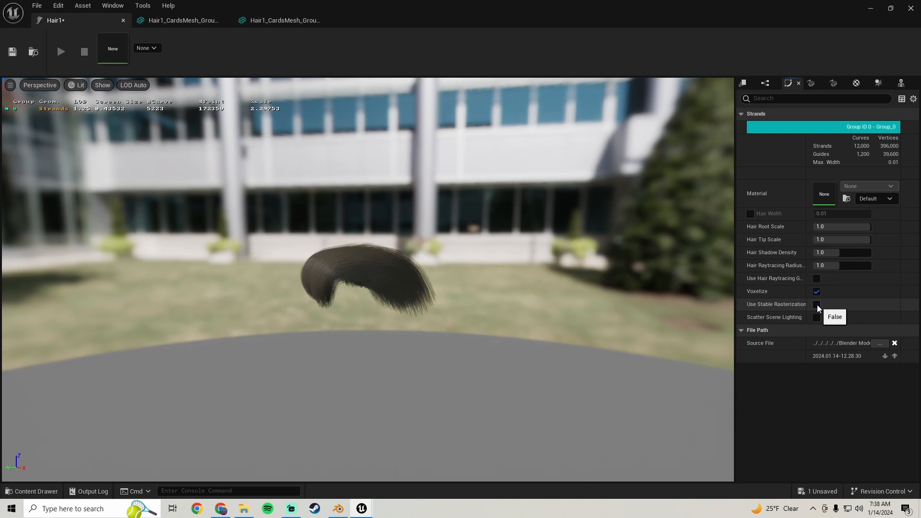
Review the groom's cards, meshes, material slots, LOD and bindings settings
left_click(812, 82)
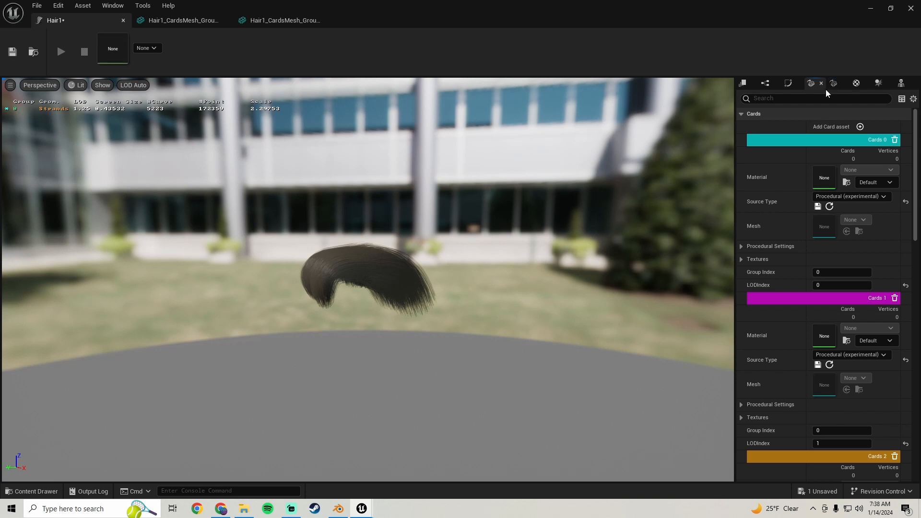
left_click(834, 83)
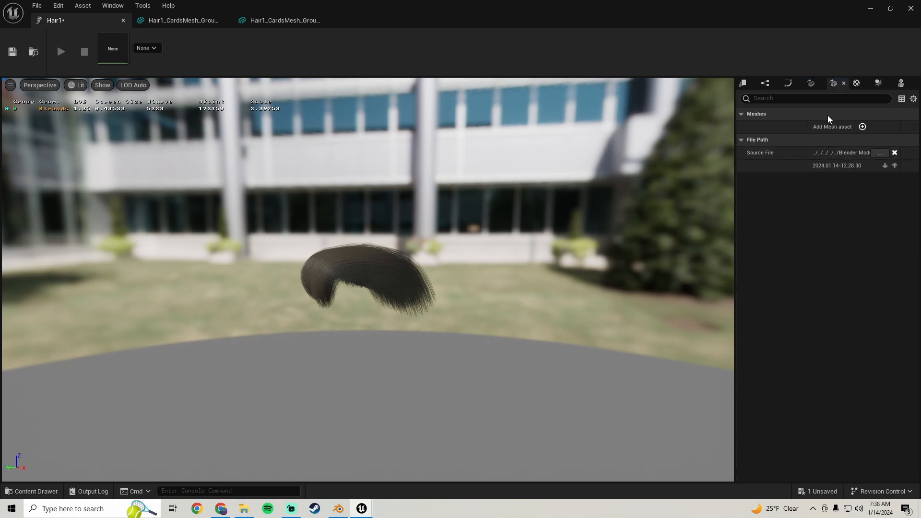
left_click(857, 83)
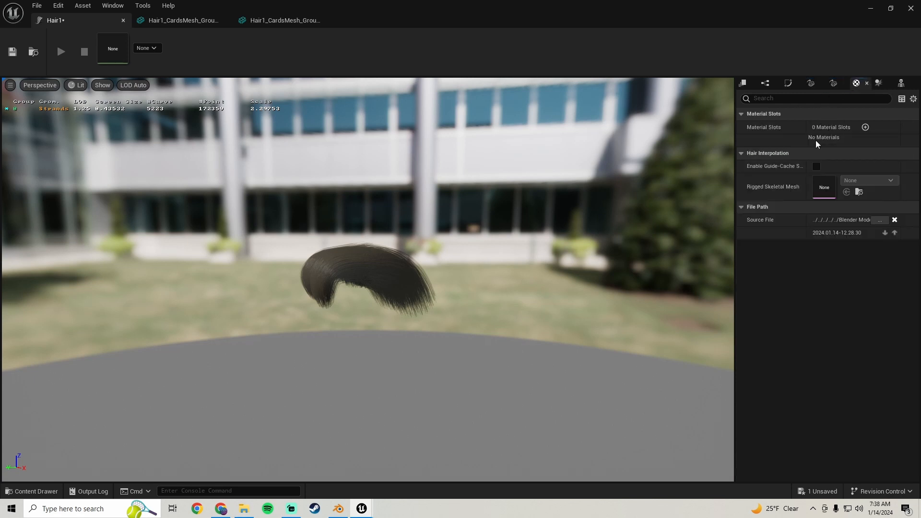
left_click(743, 83)
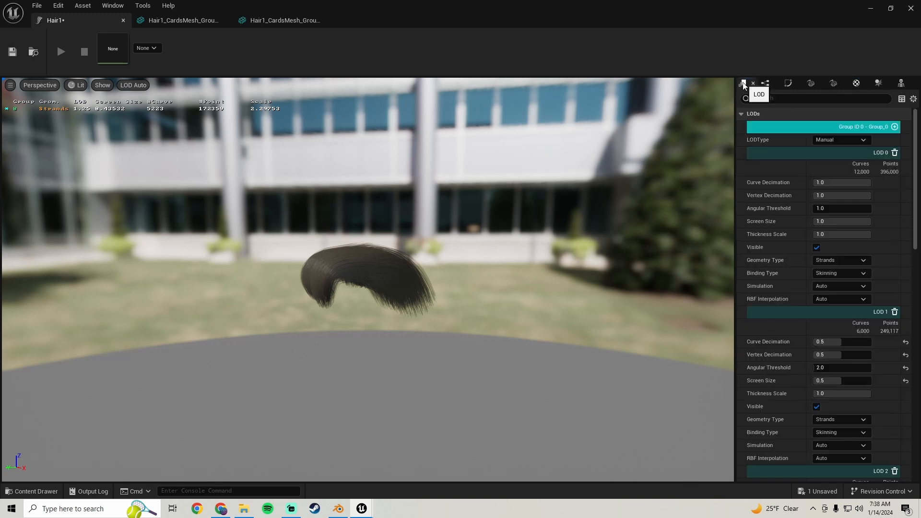
left_click(900, 84)
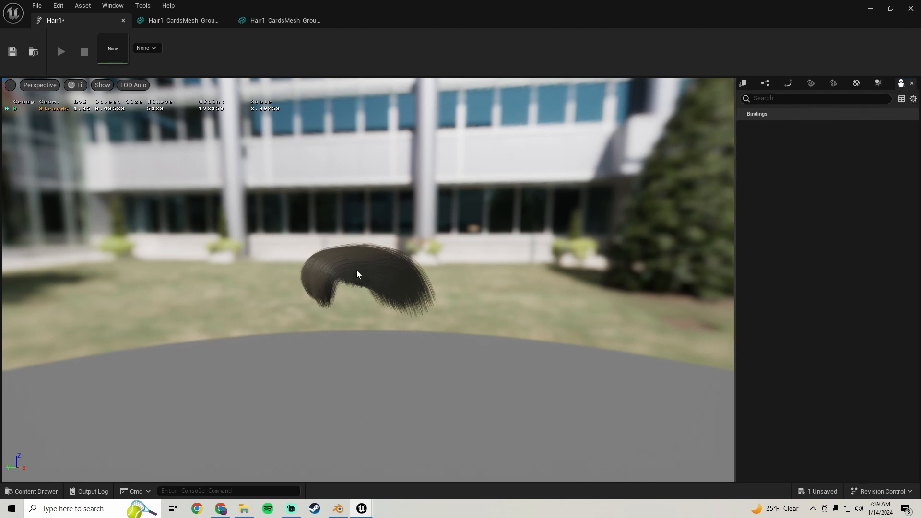
mouse_move(356, 270)
left_mouse_down()
mouse_move(422, 261)
mouse_move(494, 218)
mouse_move(623, 297)
mouse_move(566, 326)
mouse_move(504, 331)
mouse_move(357, 269)
left_mouse_up()
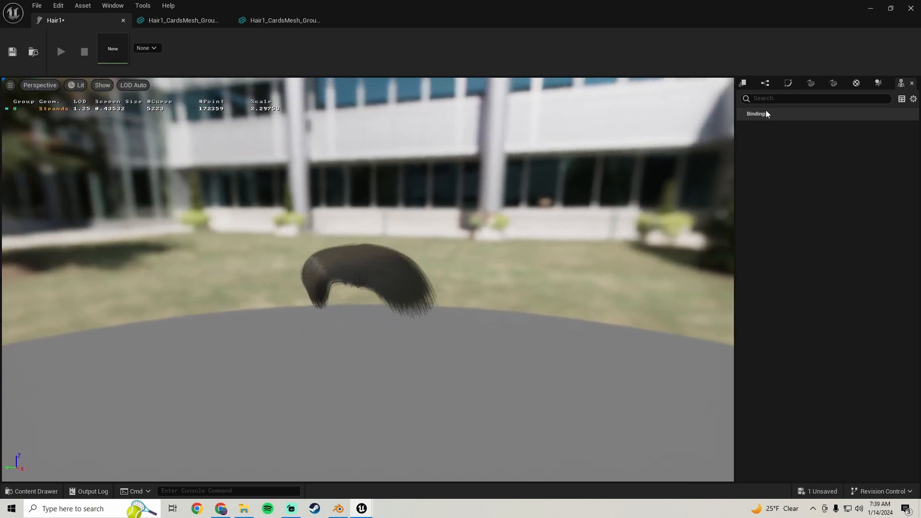
Examine the groom preview from several angles and review its LOD and cards settings down to the Cards 5 procedural settings
left_click_drag(353, 263, 338, 310)
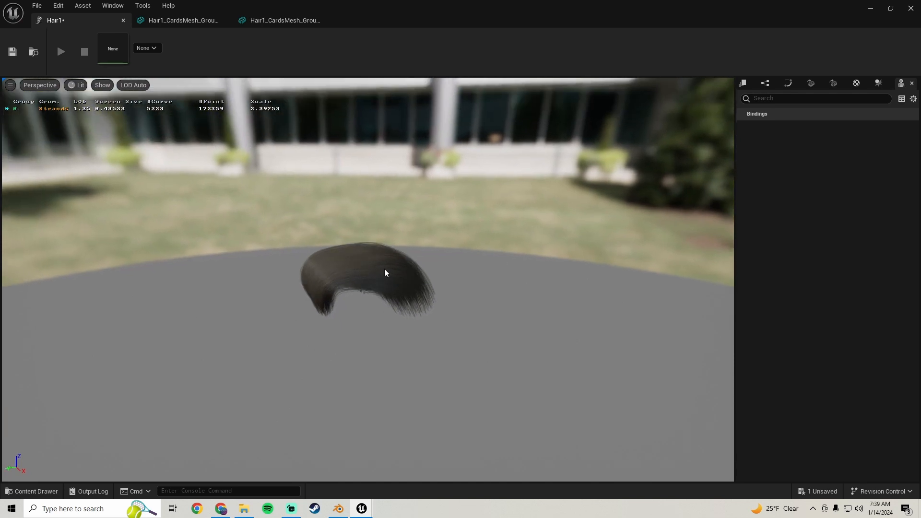
left_click_drag(384, 273, 494, 305)
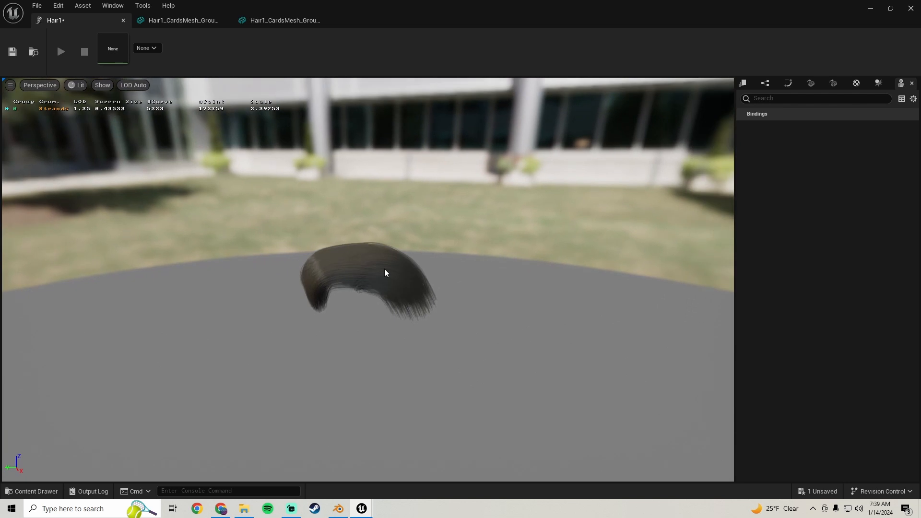
left_click(878, 84)
left_click(900, 86)
left_click_drag(365, 268, 303, 272)
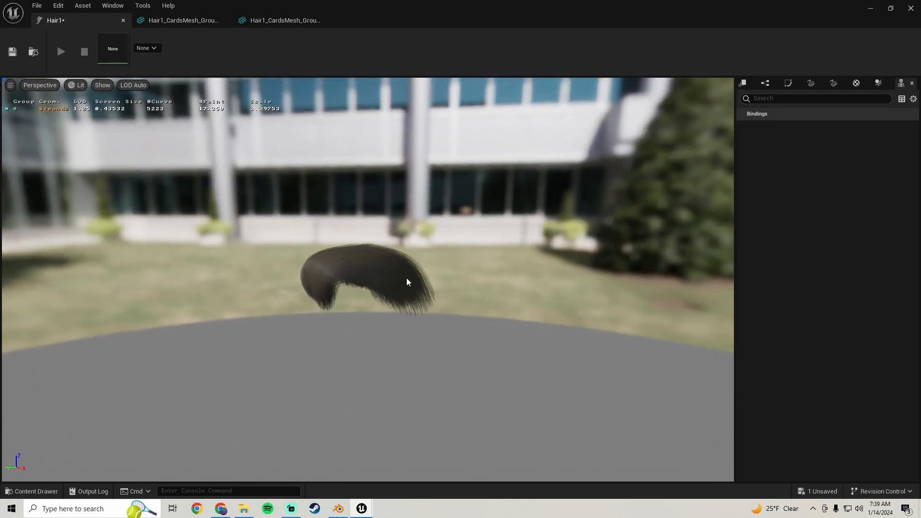
left_click_drag(370, 266, 15, 303)
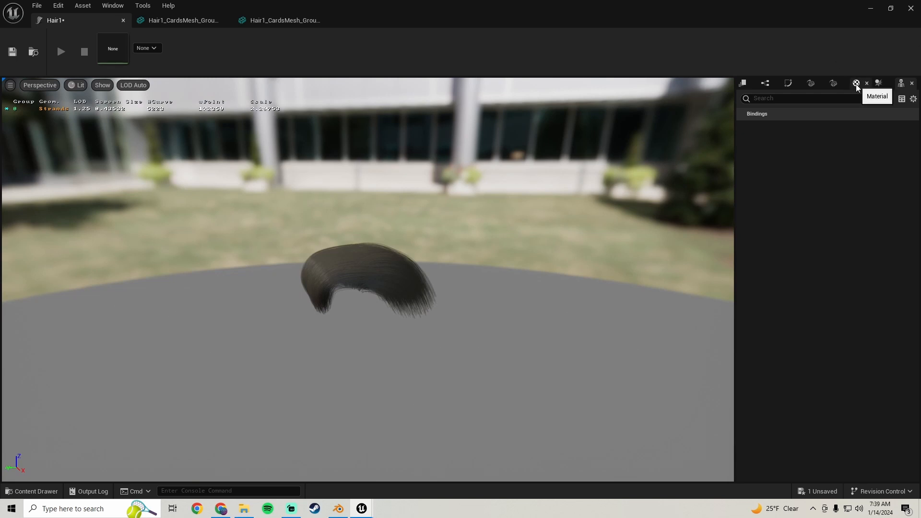
left_click(742, 83)
left_click_drag(377, 246, 360, 314)
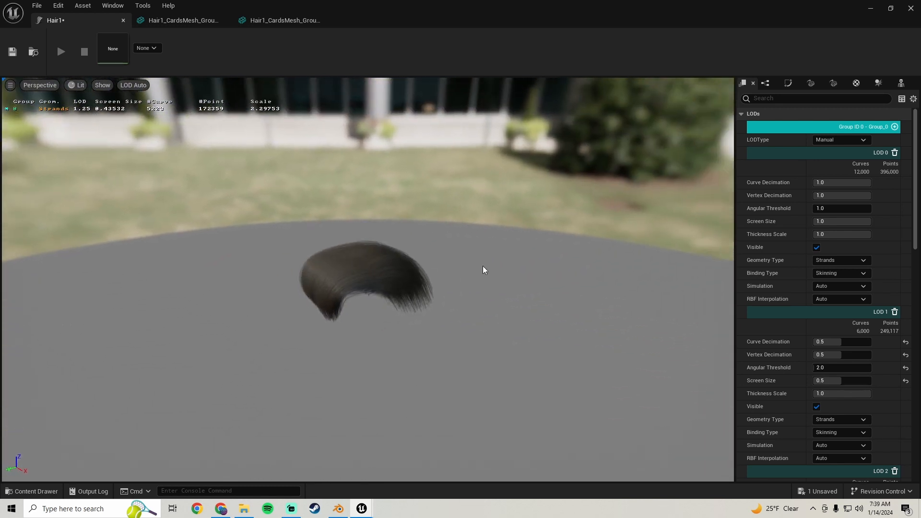
mouse_move(396, 231)
left_mouse_down()
mouse_move(619, 199)
mouse_move(398, 226)
left_mouse_up()
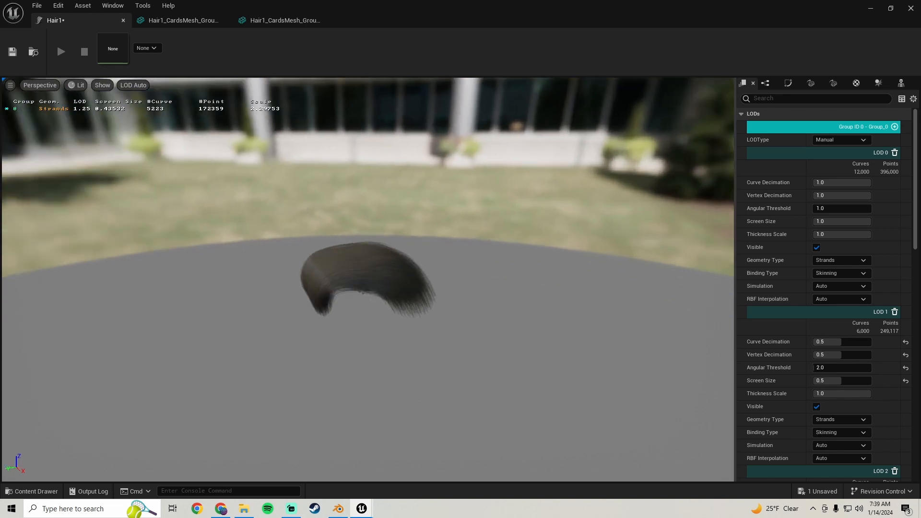
left_click(810, 83)
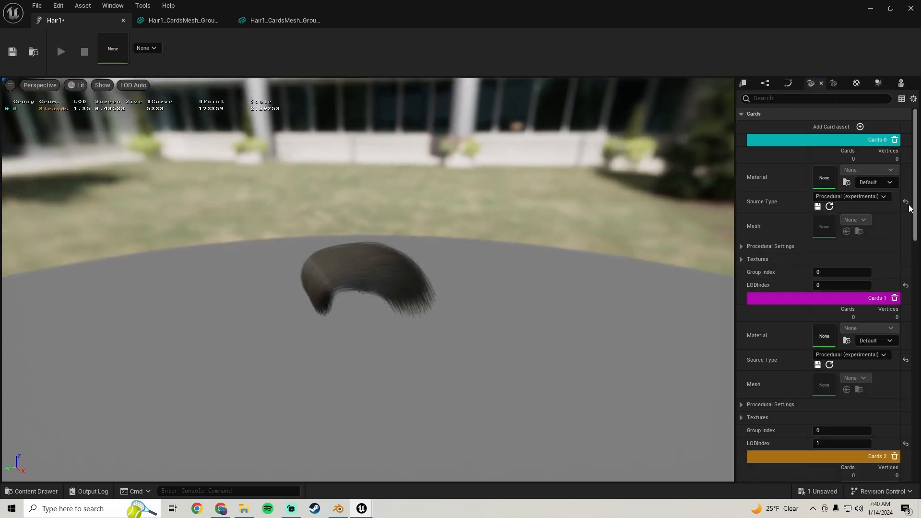
scroll(909, 208, "down", 15)
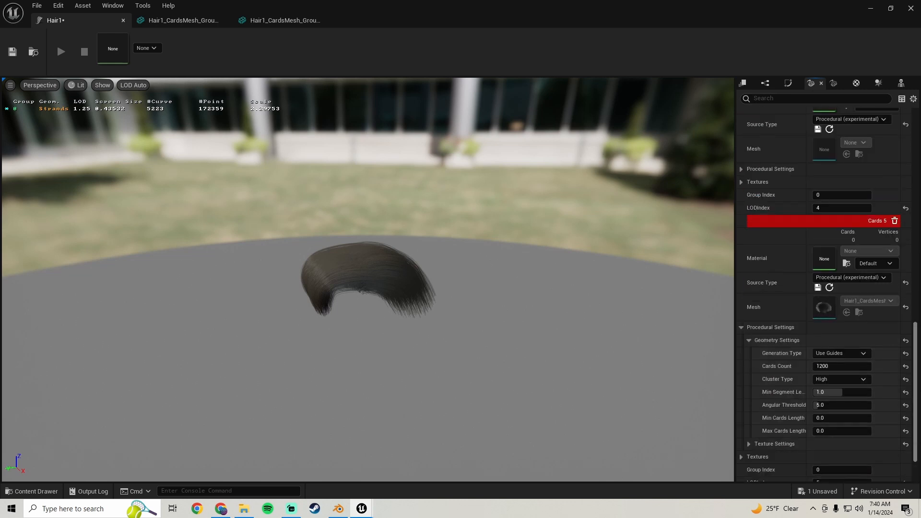
Return from the groom editor to the ThirdPersonMap level and save all unsaved assets
left_click(876, 10)
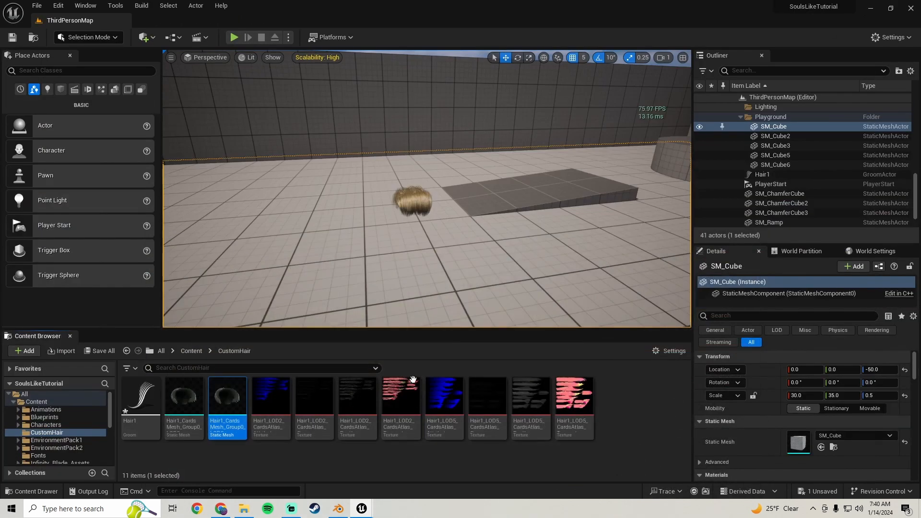
left_click(99, 355)
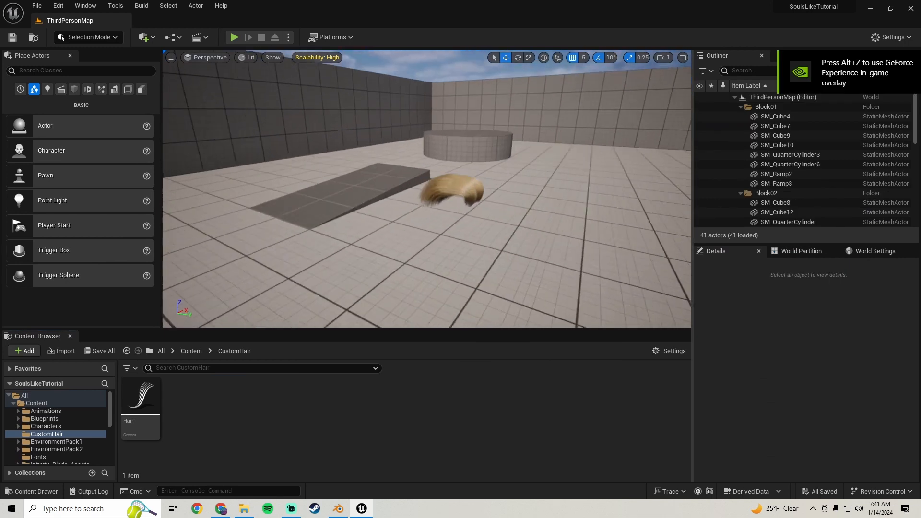
Show the level viewport full screen and examine the blonde Hair1 groom from several sides and up close
mouse_move(427, 188)
right_mouse_down()
mouse_move(383, 170)
mouse_move(346, 175)
mouse_move(427, 168)
mouse_move(413, 192)
right_mouse_up()
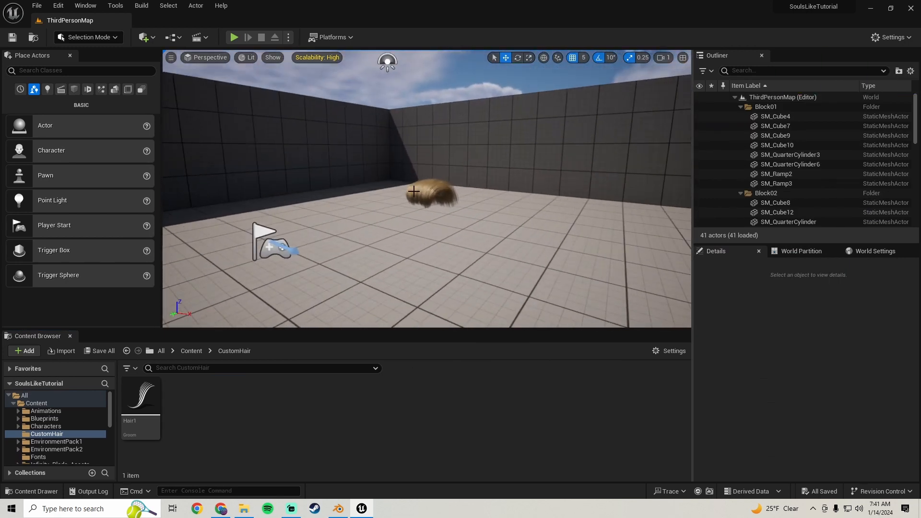
key("F11")
right_click_drag(512, 307, 412, 340)
key("a")
right_click_drag(527, 300, 654, 276)
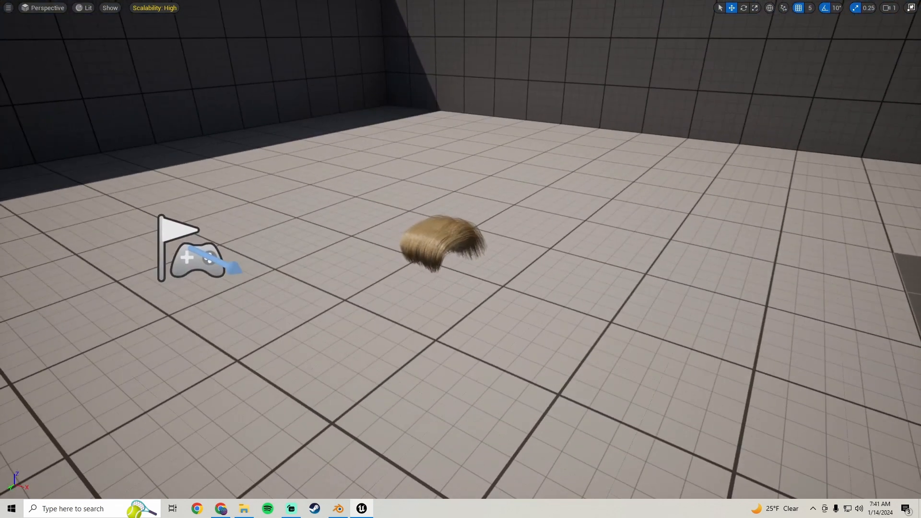
left_click(434, 239)
key("d")
right_click_drag(450, 240, 348, 224)
key("w")
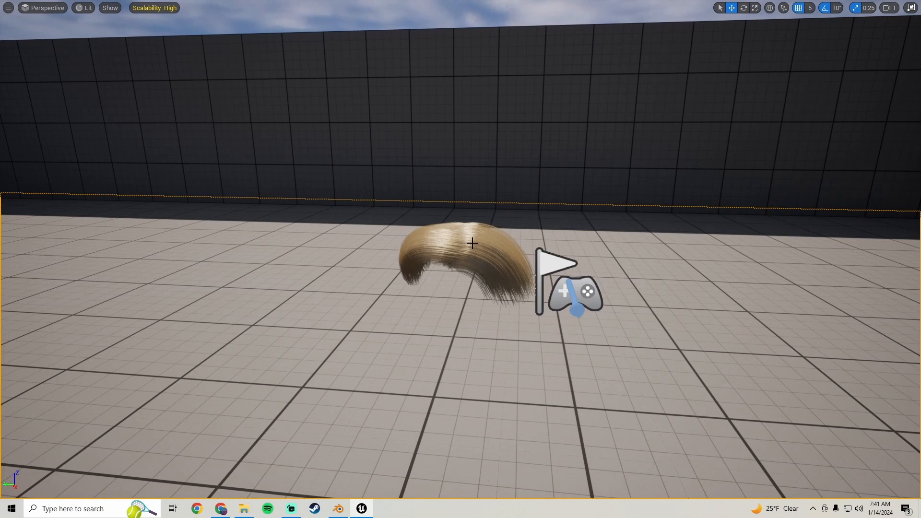
Turn on game view to hide the editor icons and inspect the hair on the level floor
mouse_move(472, 243)
right_mouse_down()
mouse_move(489, 259)
mouse_move(473, 262)
right_mouse_up()
key("g")
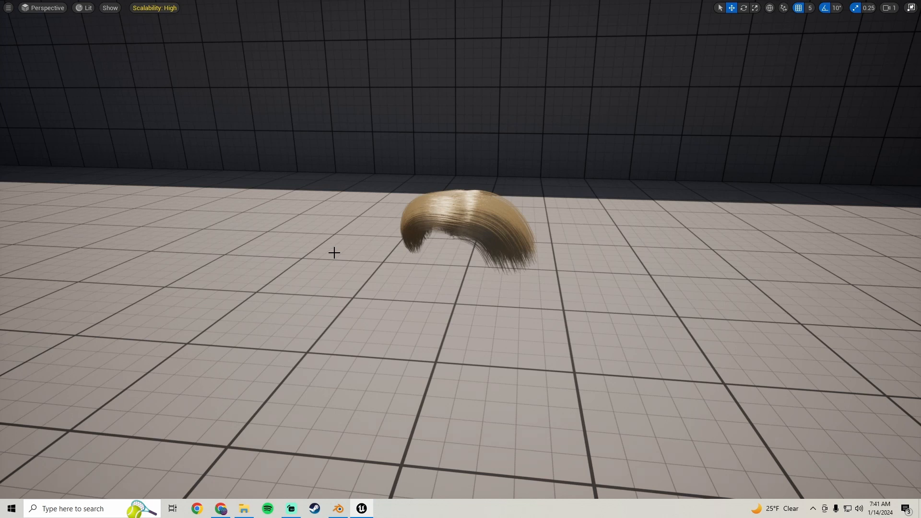
mouse_move(334, 253)
right_mouse_down()
mouse_move(431, 254)
mouse_move(324, 251)
mouse_move(333, 252)
right_mouse_up()
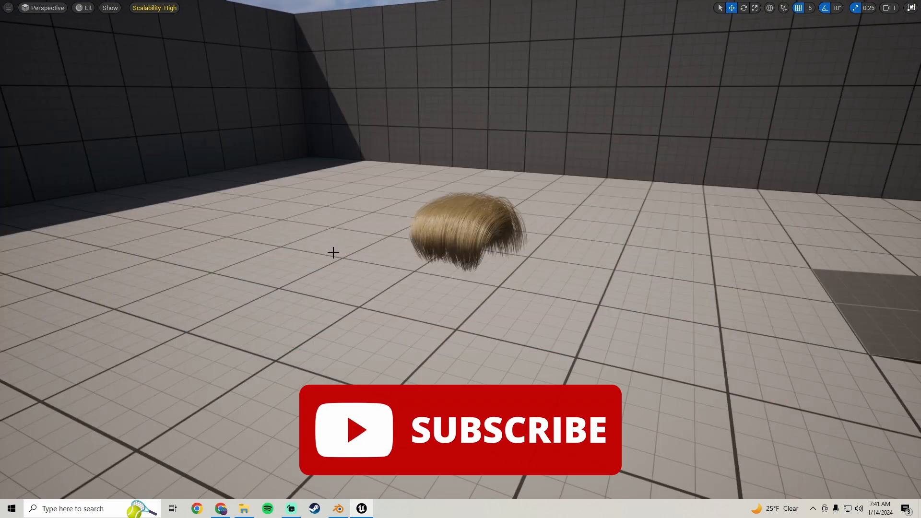